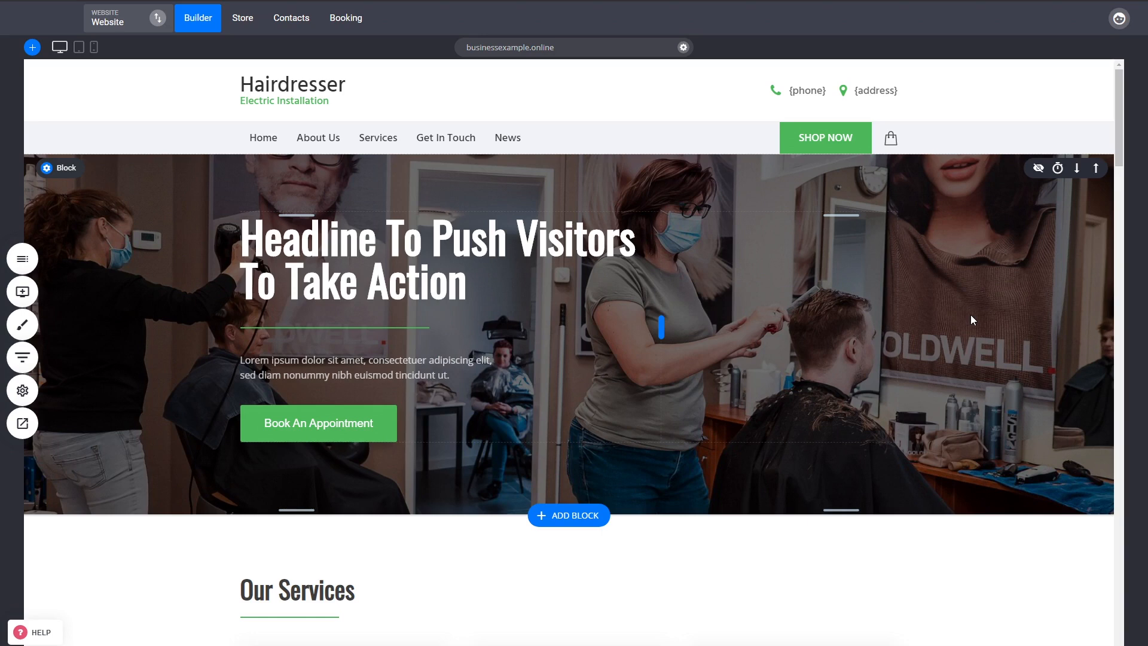
{"action": "scroll", "coordinate": [971, 319], "scroll_direction": "down", "scroll_amount": 4}
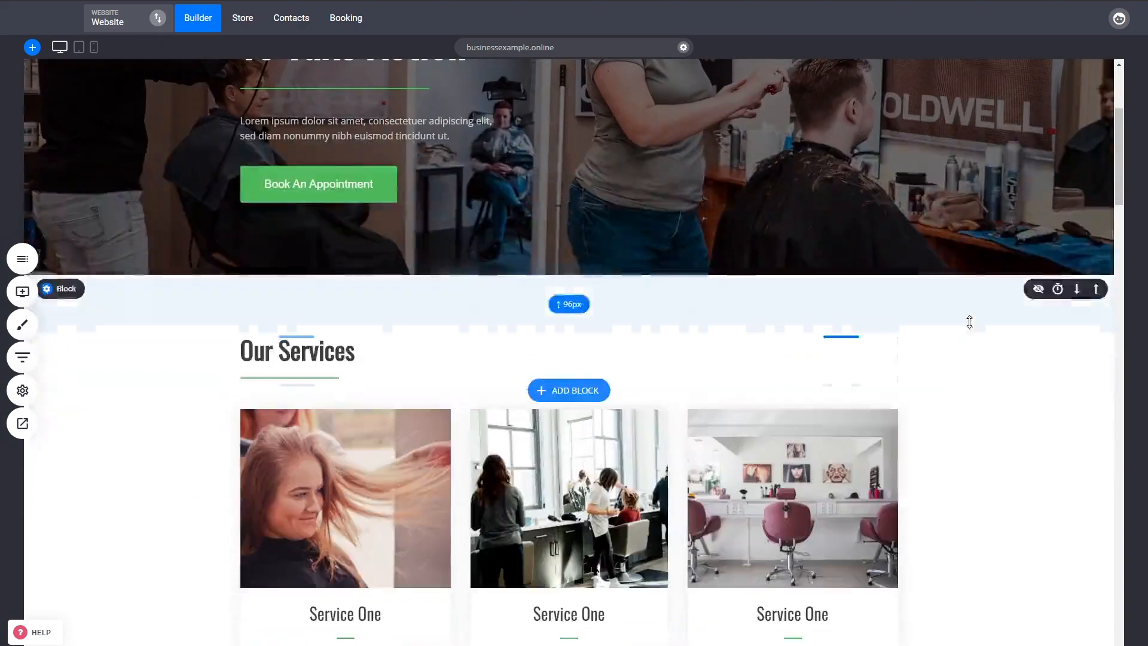
{"action": "scroll", "coordinate": [968, 432], "scroll_direction": "up", "scroll_amount": 4}
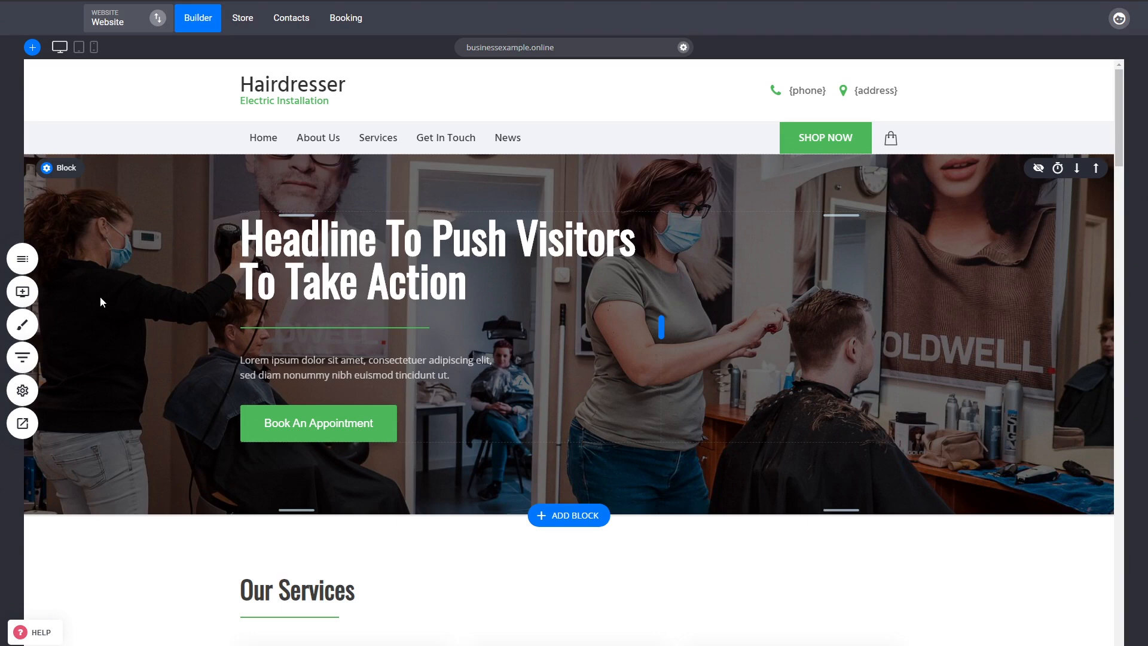
Step: Create a new page group named Courses in the website's page list
{"action": "left_click", "coordinate": [26, 268]}
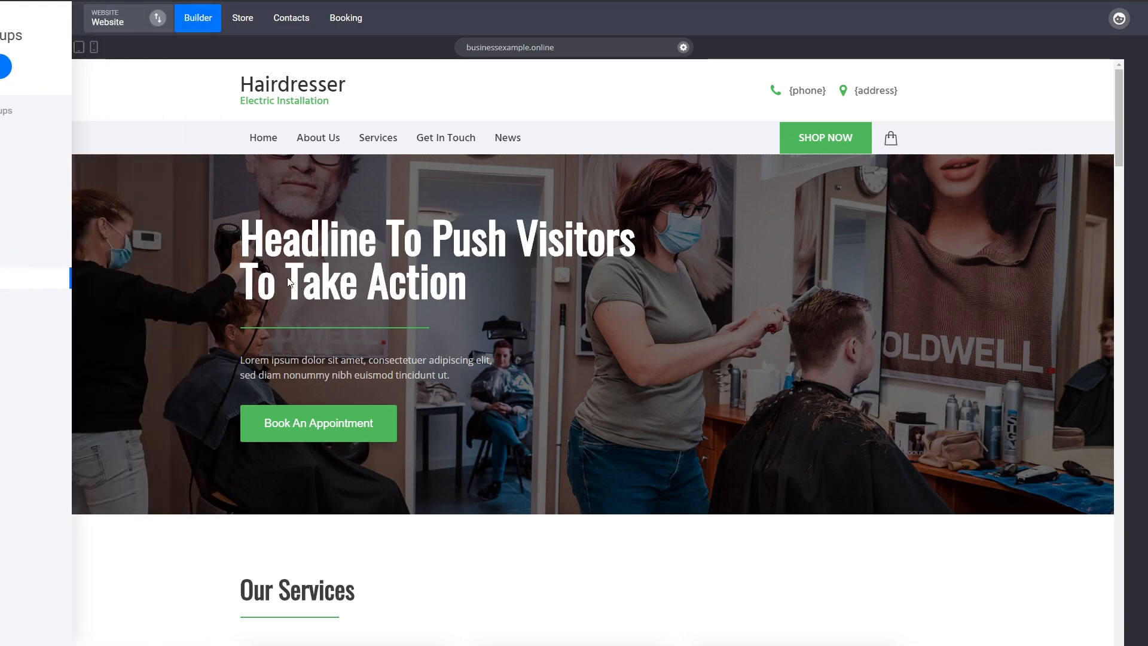
{"action": "left_click", "coordinate": [22, 267]}
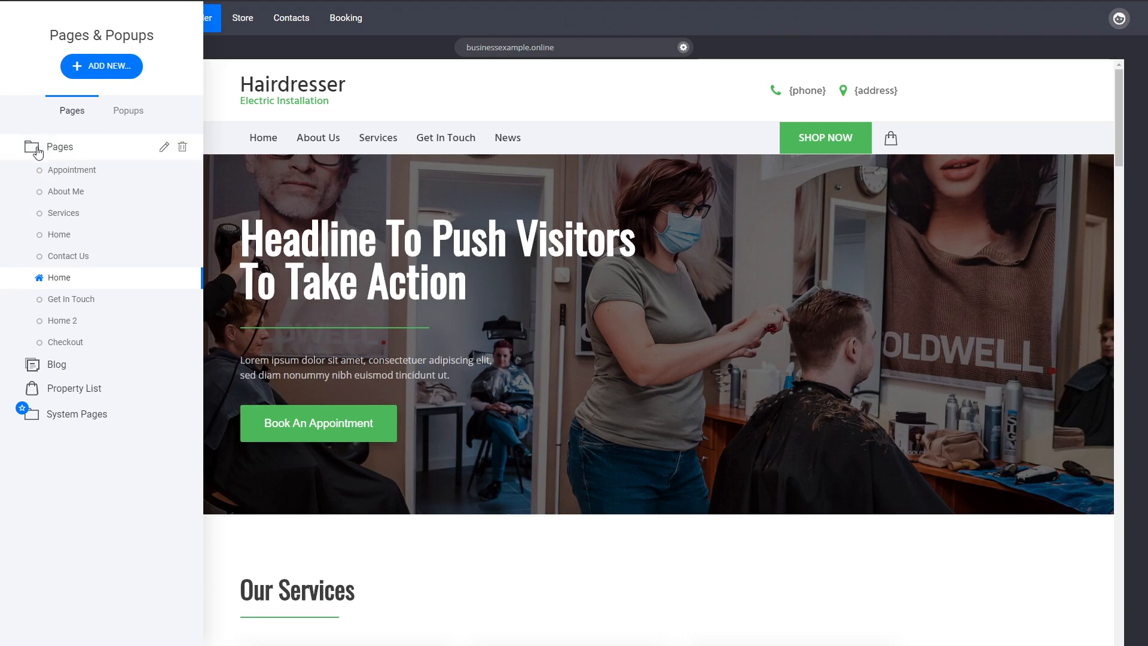
{"action": "left_click", "coordinate": [100, 76]}
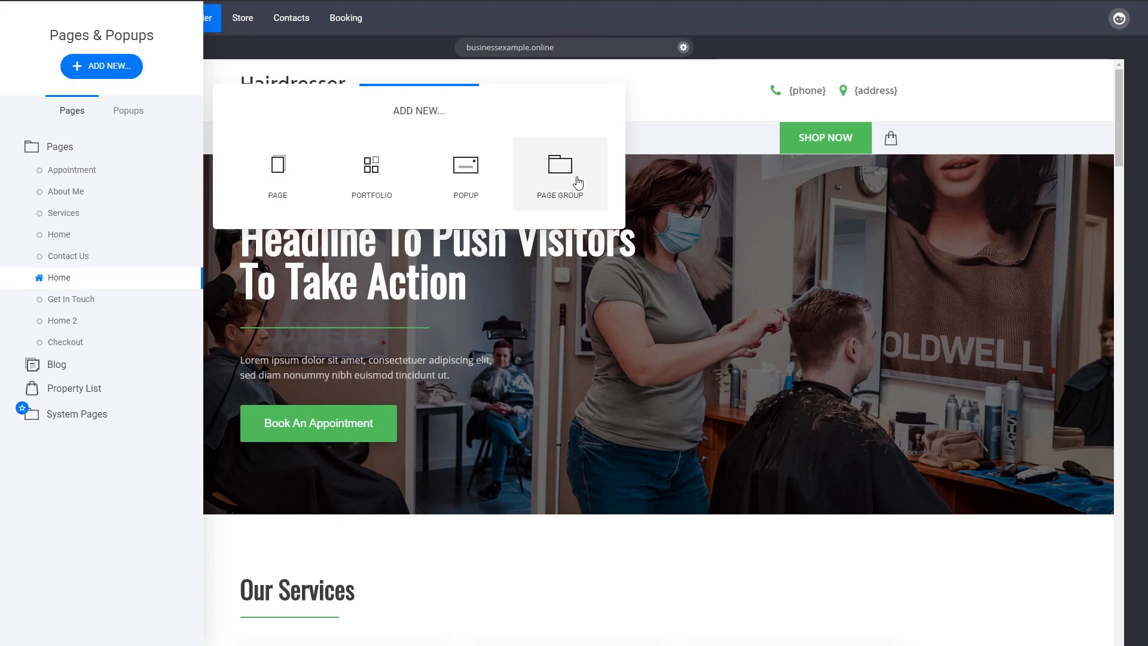
{"action": "left_click", "coordinate": [578, 182]}
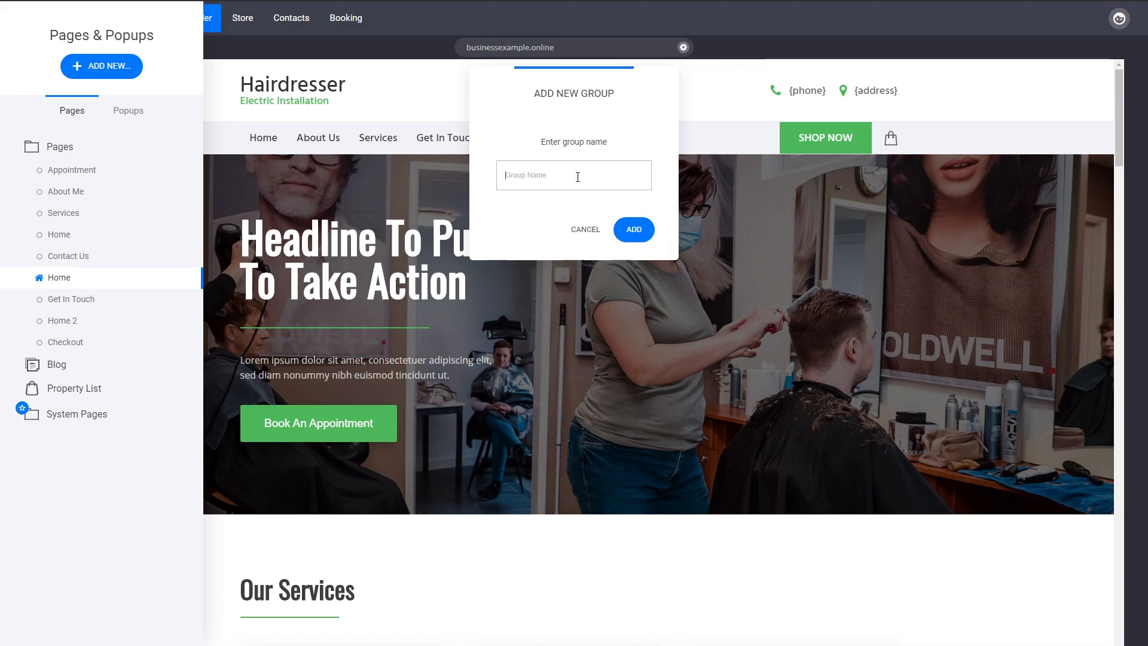
{"action": "type", "text": "Courses"}
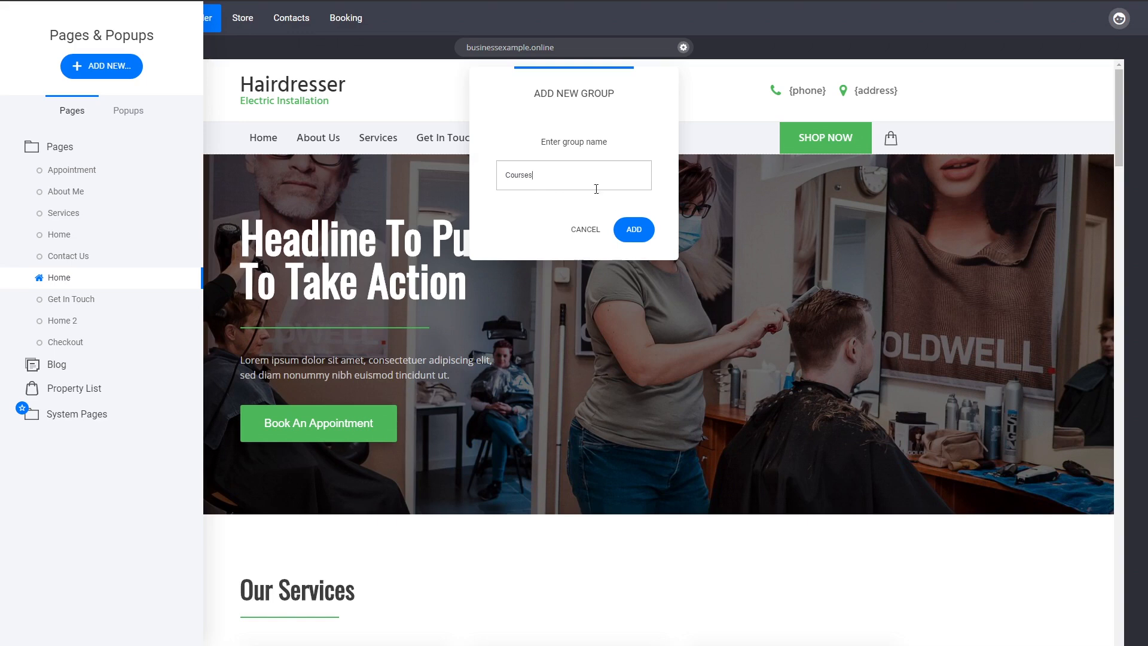
{"action": "left_click", "coordinate": [646, 236]}
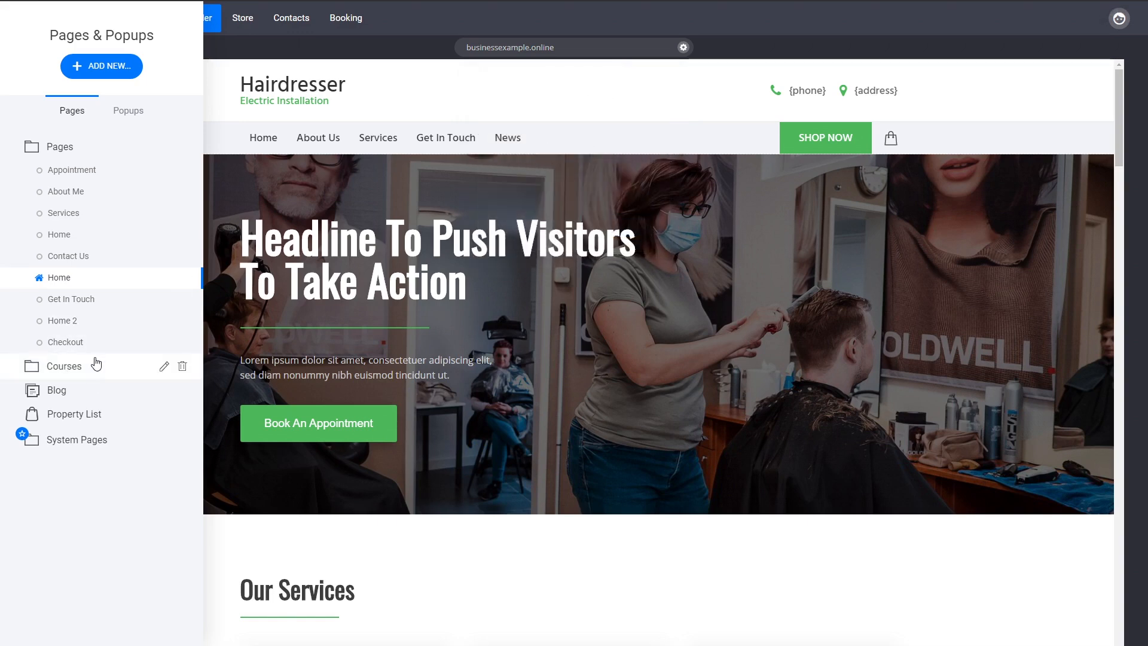
Step: Start a new page and browse the Membership / Course templates for a course lesson layout
{"action": "left_click", "coordinate": [113, 69]}
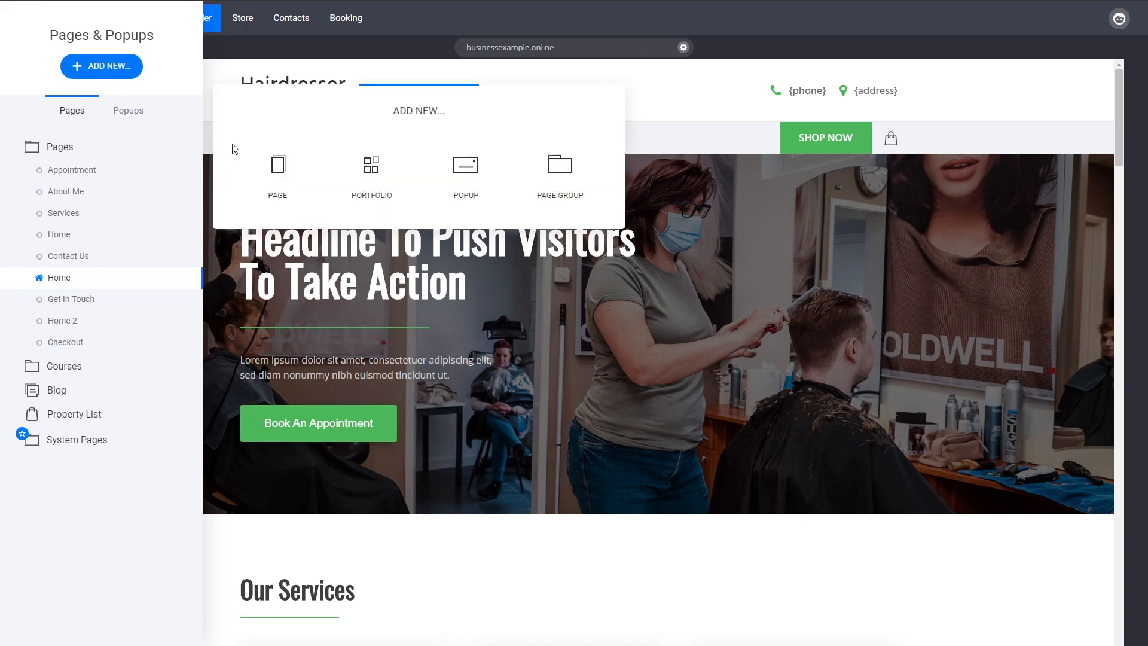
{"action": "left_click", "coordinate": [267, 172]}
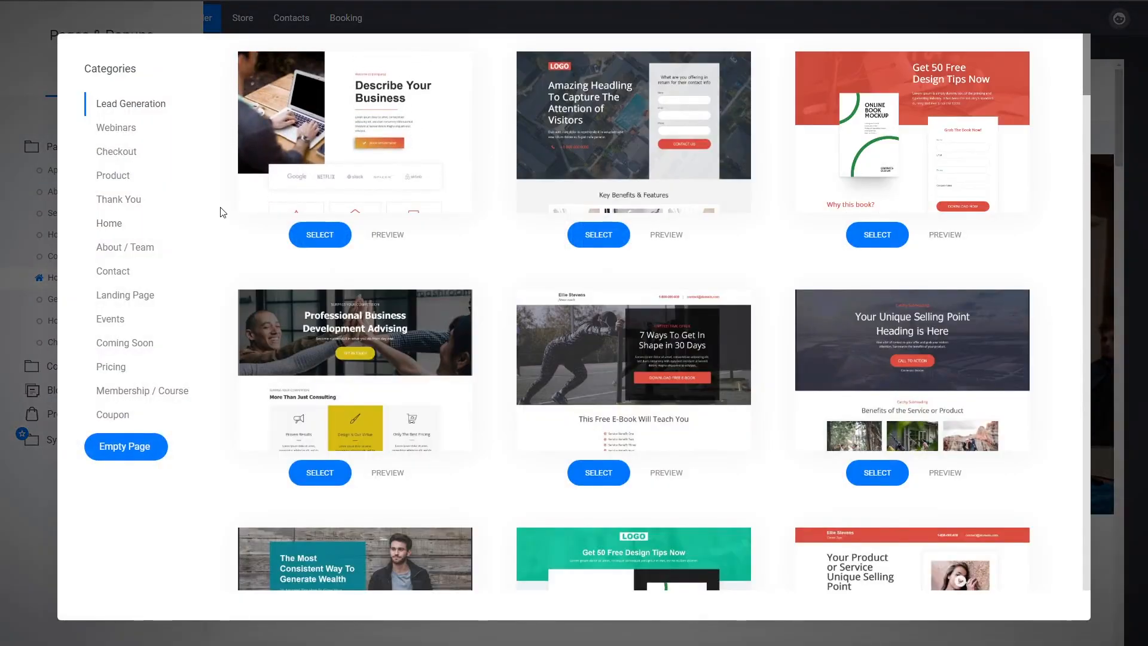
{"action": "left_click", "coordinate": [142, 396]}
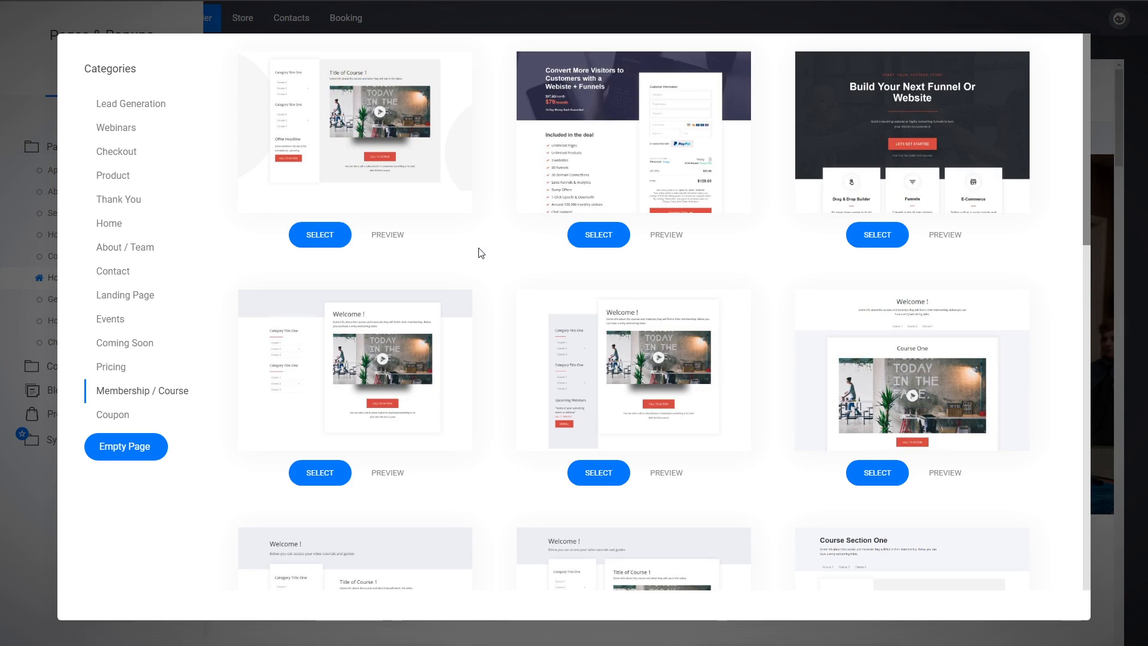
{"action": "scroll", "coordinate": [482, 248], "scroll_direction": "down", "scroll_amount": 7}
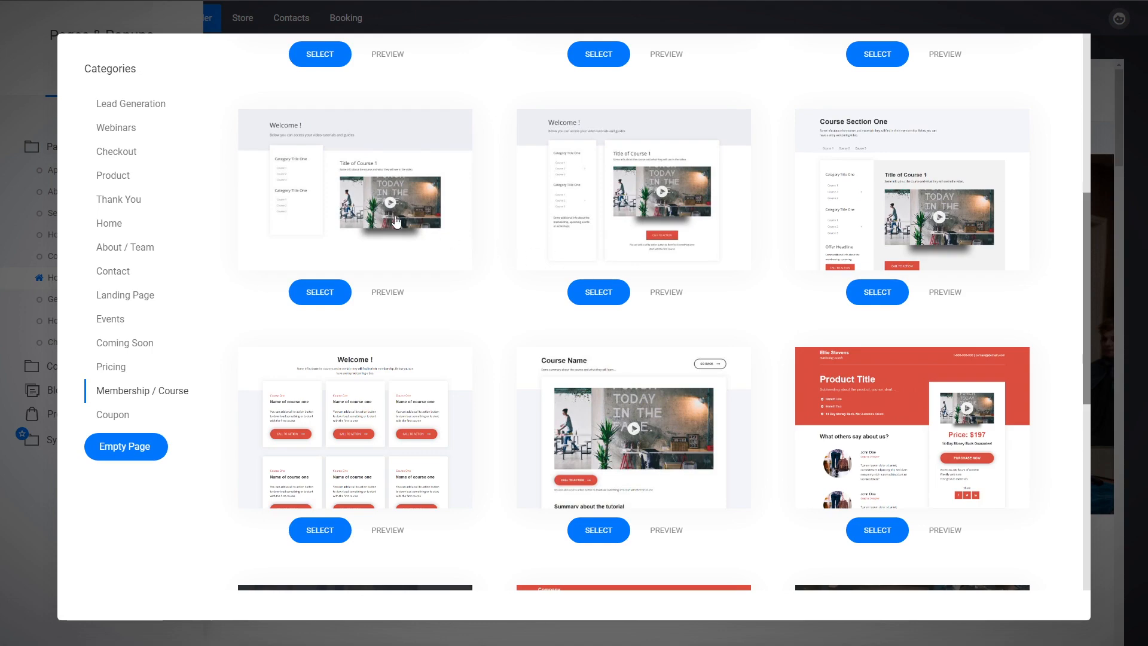
{"action": "scroll", "coordinate": [741, 328], "scroll_direction": "down", "scroll_amount": 7}
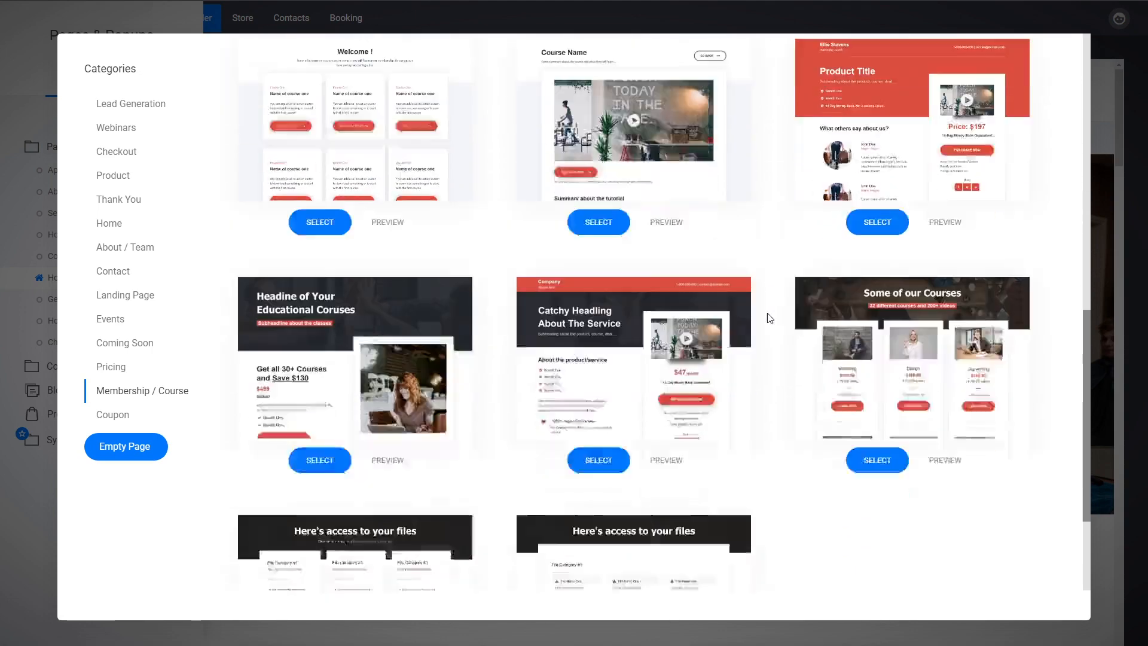
{"action": "scroll", "coordinate": [750, 245], "scroll_direction": "up", "scroll_amount": 4}
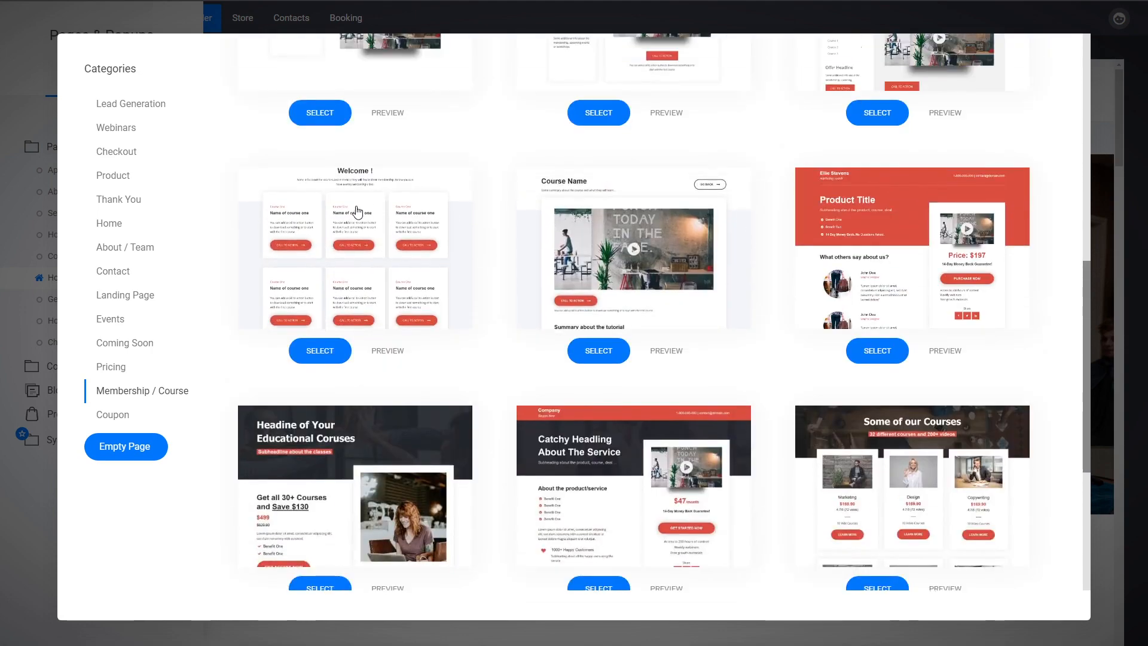
{"action": "scroll", "coordinate": [514, 231], "scroll_direction": "up", "scroll_amount": 3}
{"action": "scroll", "coordinate": [514, 232], "scroll_direction": "up", "scroll_amount": 1}
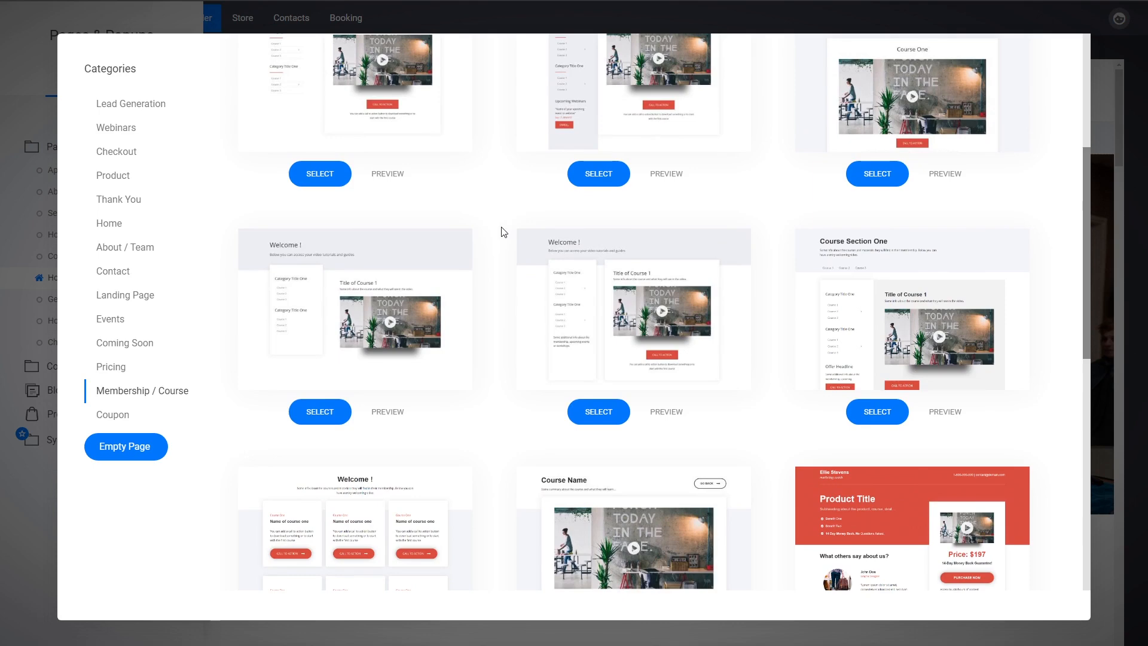
{"action": "scroll", "coordinate": [502, 232], "scroll_direction": "up", "scroll_amount": 1}
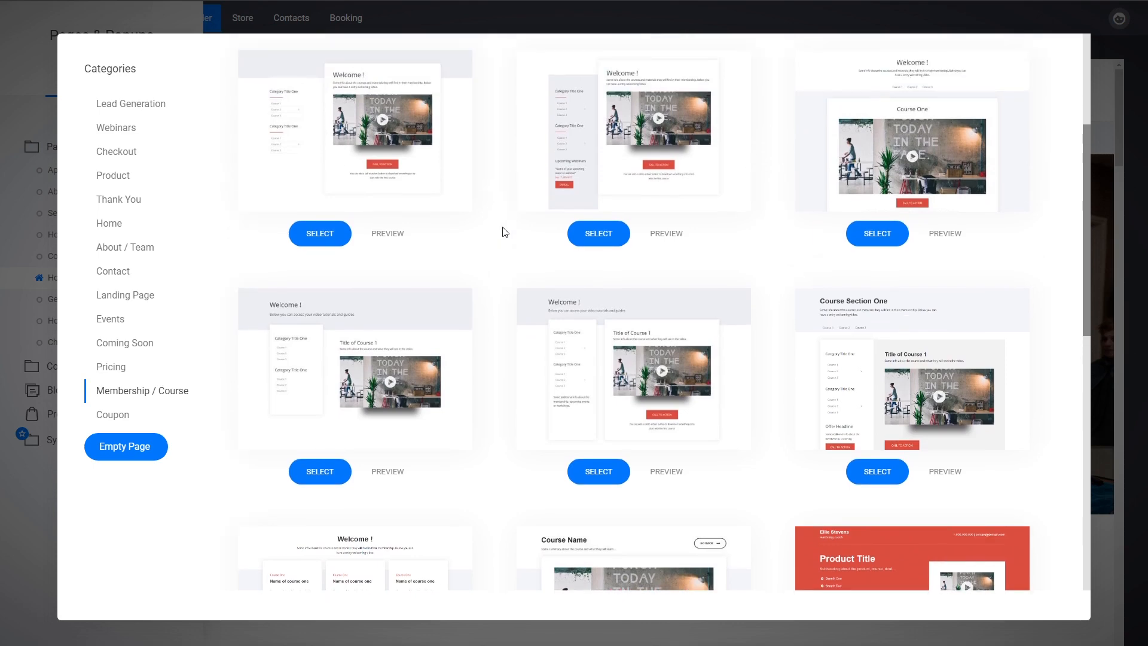
{"action": "scroll", "coordinate": [502, 232], "scroll_direction": "down", "scroll_amount": 3}
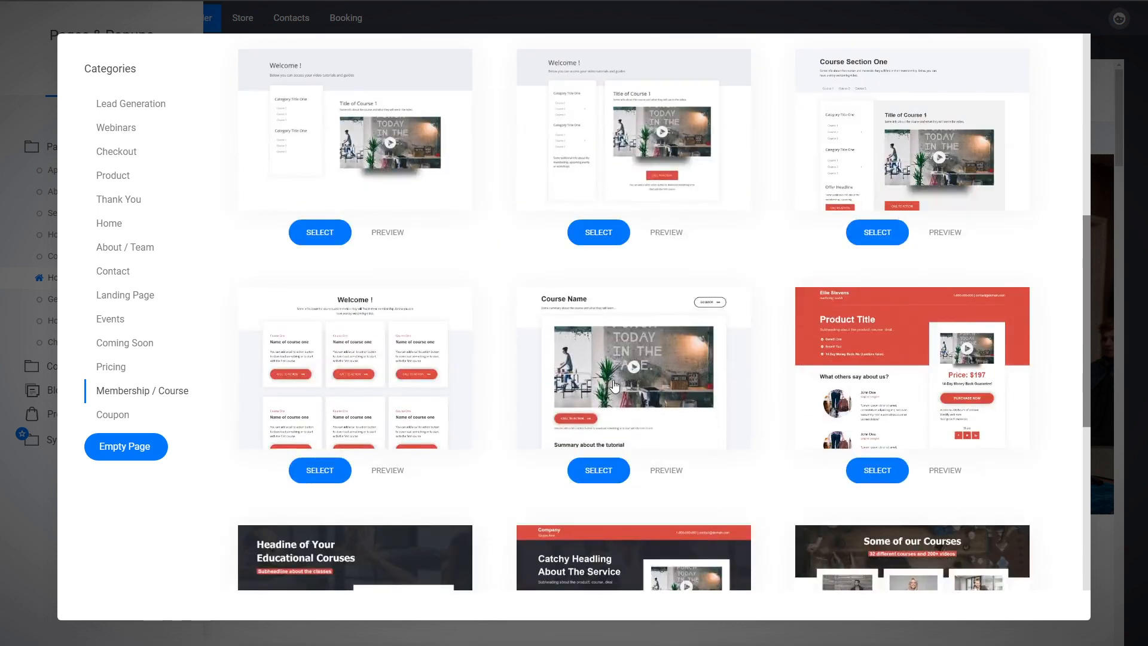
Step: Preview the Course Name template with the large video through its course cards, and select it for the new page
{"action": "left_click", "coordinate": [667, 470]}
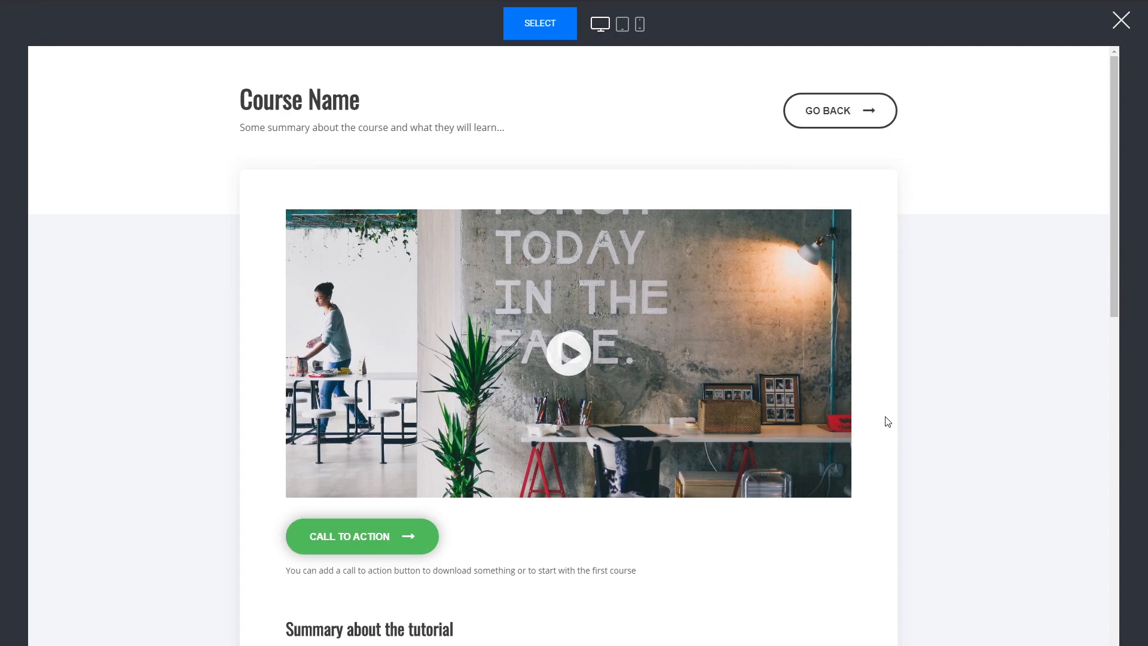
{"action": "scroll", "coordinate": [885, 426], "scroll_direction": "down", "scroll_amount": 3}
{"action": "scroll", "coordinate": [887, 421], "scroll_direction": "up", "scroll_amount": 1}
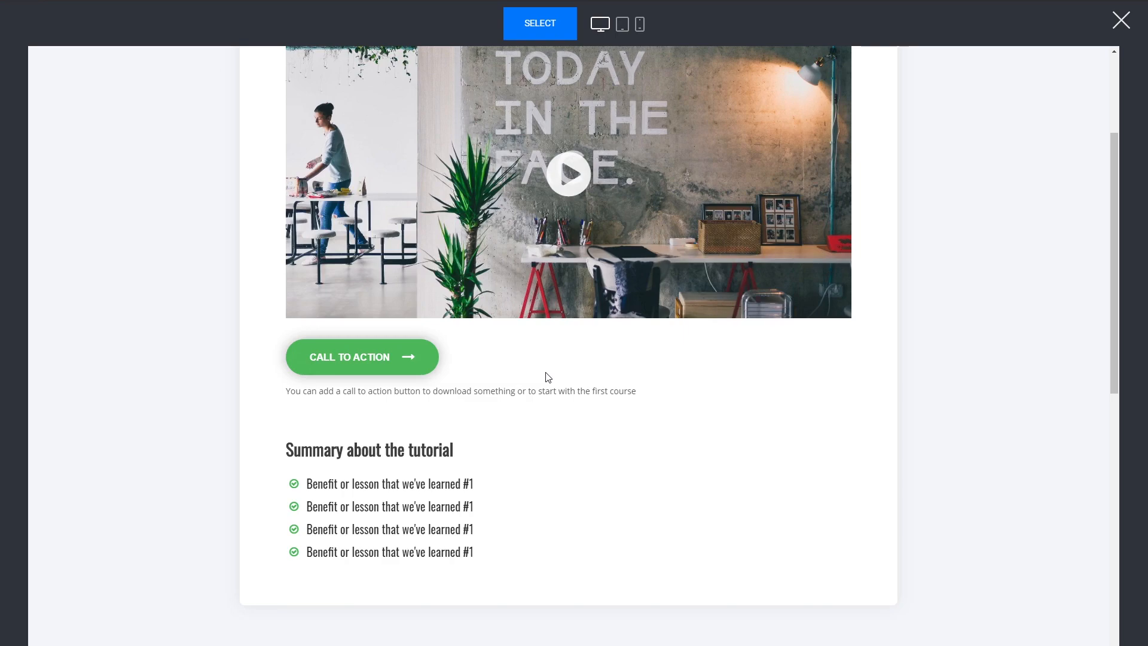
{"action": "scroll", "coordinate": [615, 479], "scroll_direction": "down", "scroll_amount": 3}
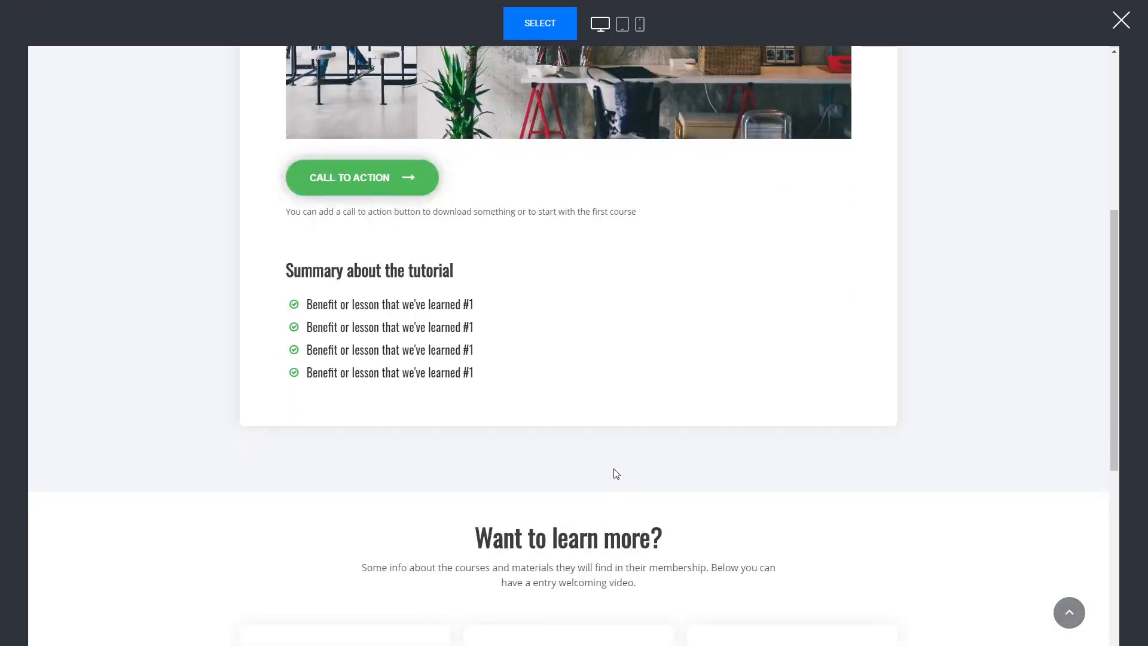
{"action": "scroll", "coordinate": [641, 466], "scroll_direction": "down", "scroll_amount": 5}
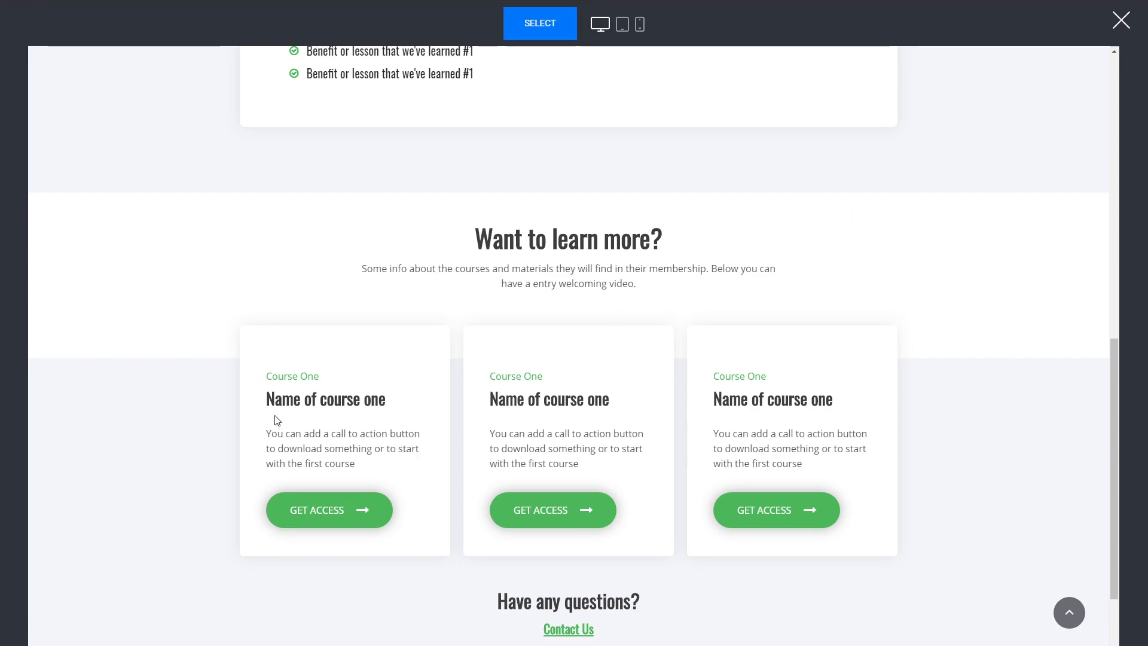
{"action": "left_click", "coordinate": [779, 403]}
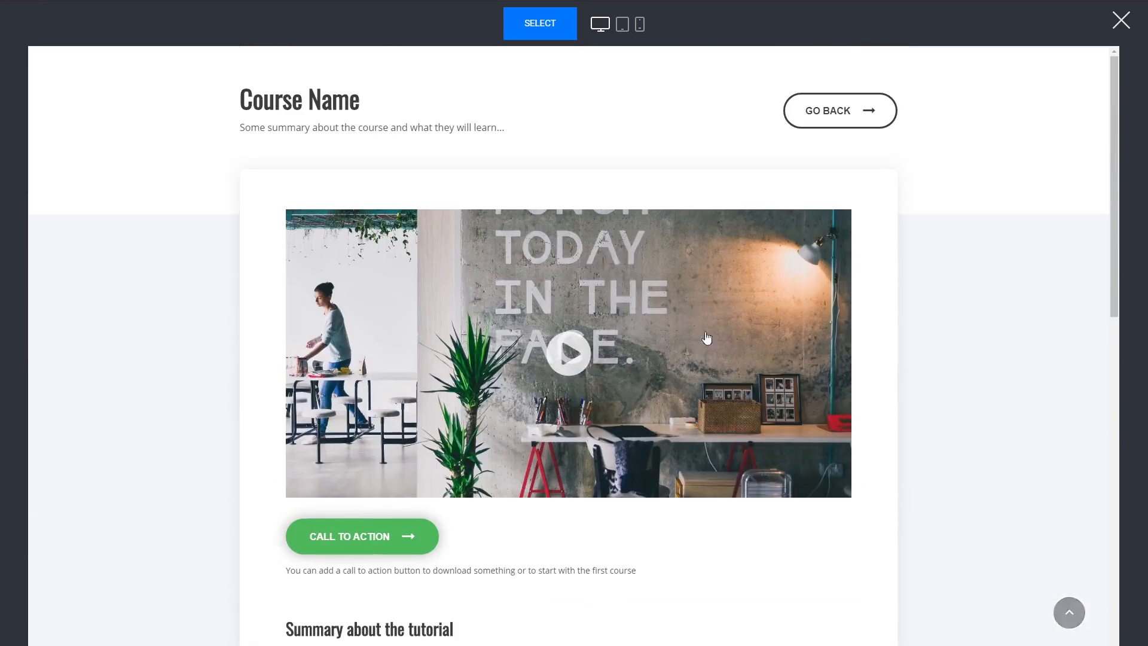
{"action": "left_click", "coordinate": [545, 31]}
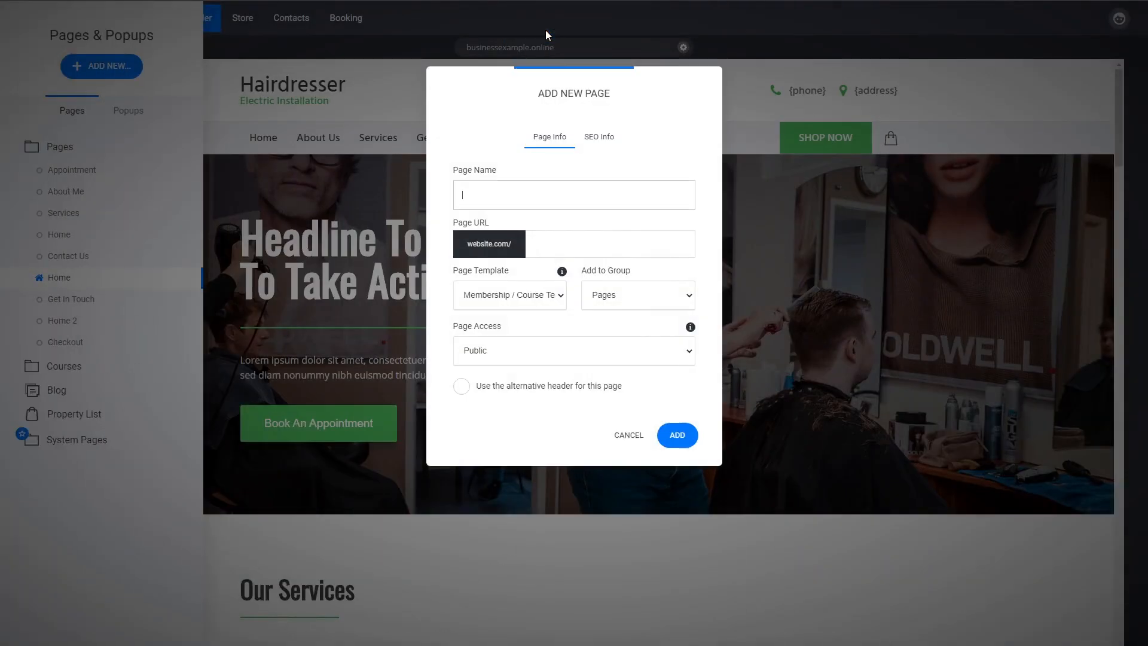
Step: Name the new page Lesson 1, assign it to the Courses group with Public access, and add it
{"action": "type", "text": "Lesson 1"}
{"action": "left_click", "coordinate": [623, 300]}
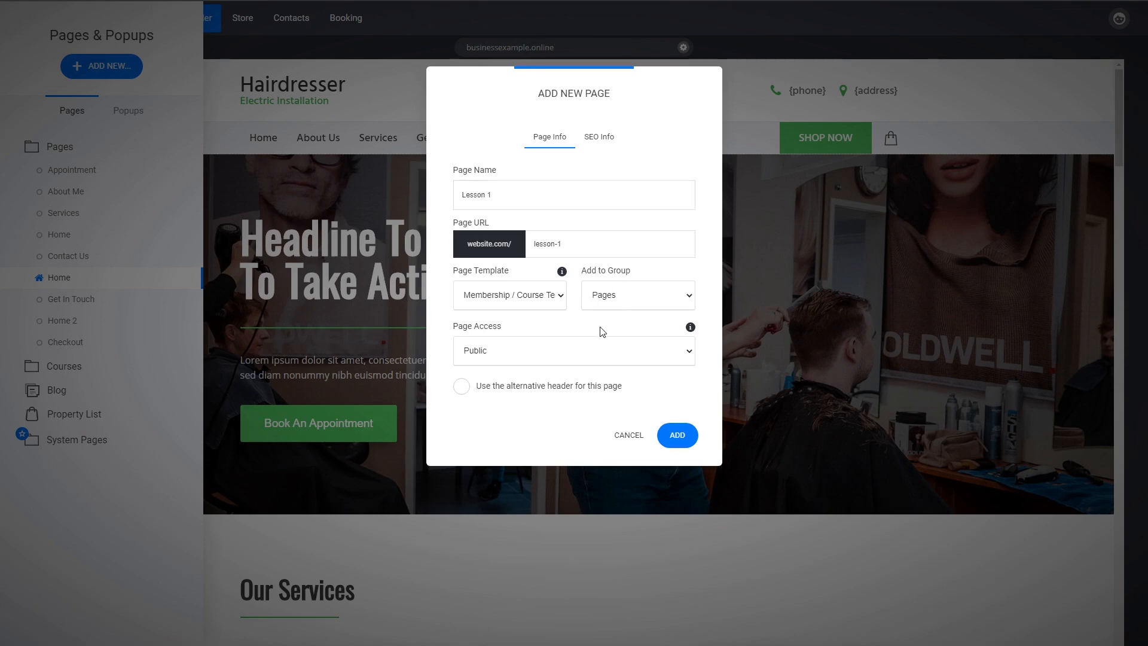
{"action": "left_click", "coordinate": [602, 332]}
{"action": "left_click_drag", "start_coordinate": [508, 195], "coordinate": [411, 191]}
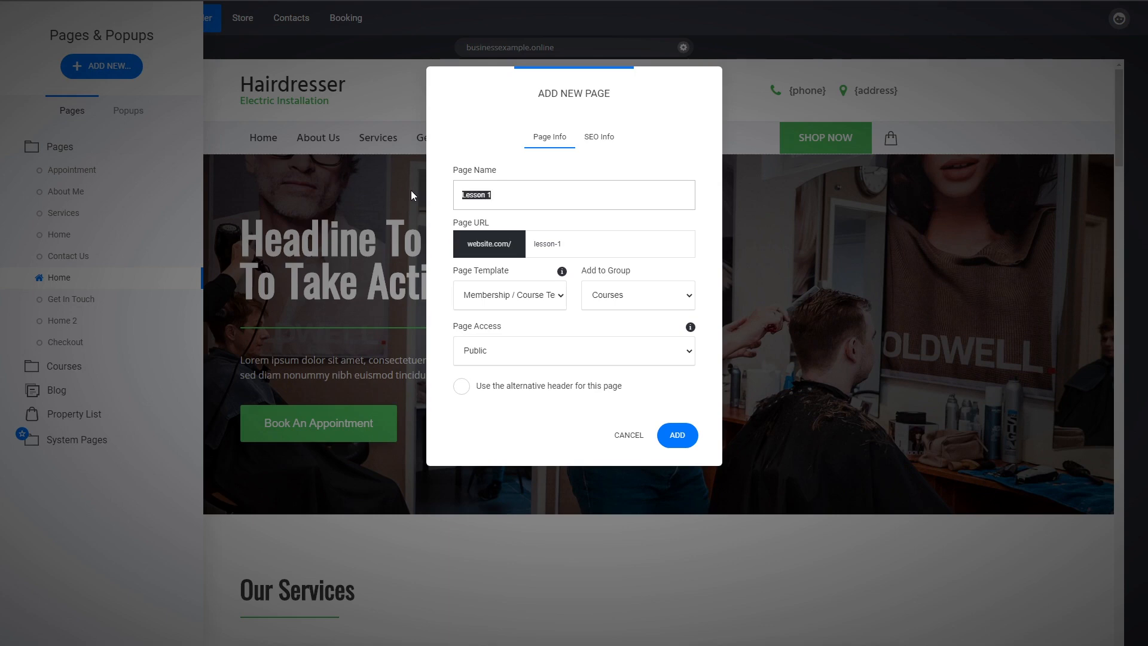
{"action": "left_click", "coordinate": [629, 329]}
{"action": "left_click", "coordinate": [679, 436]}
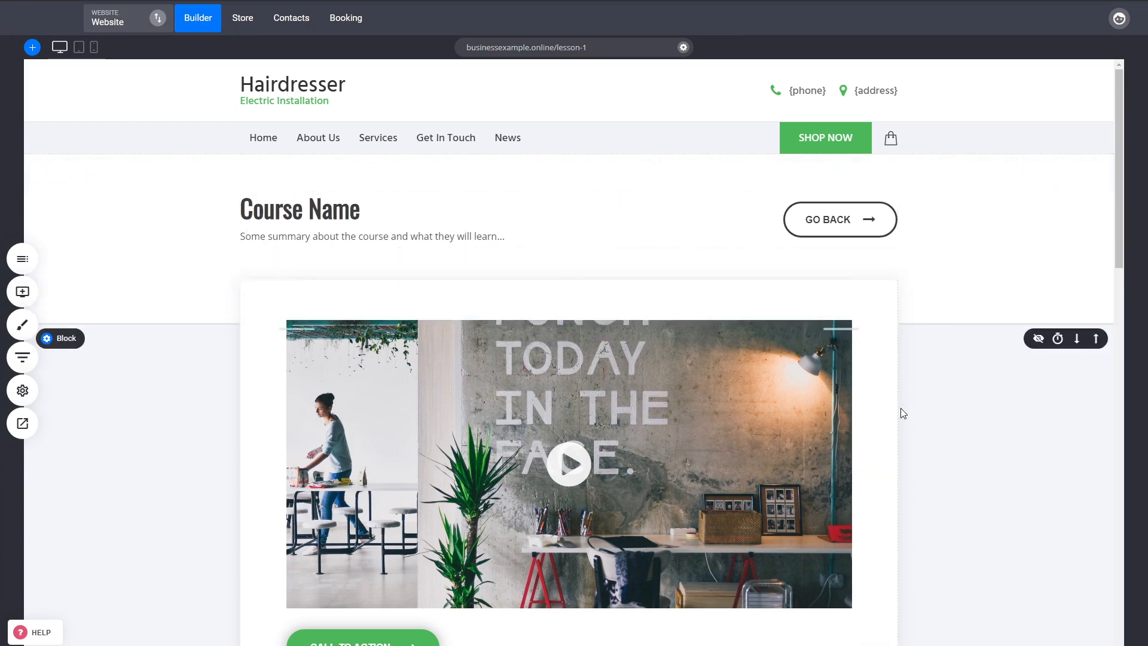
Step: Examine the editing options of the Course Name heading and the settings of the GO BACK button
{"action": "double_click", "coordinate": [323, 210]}
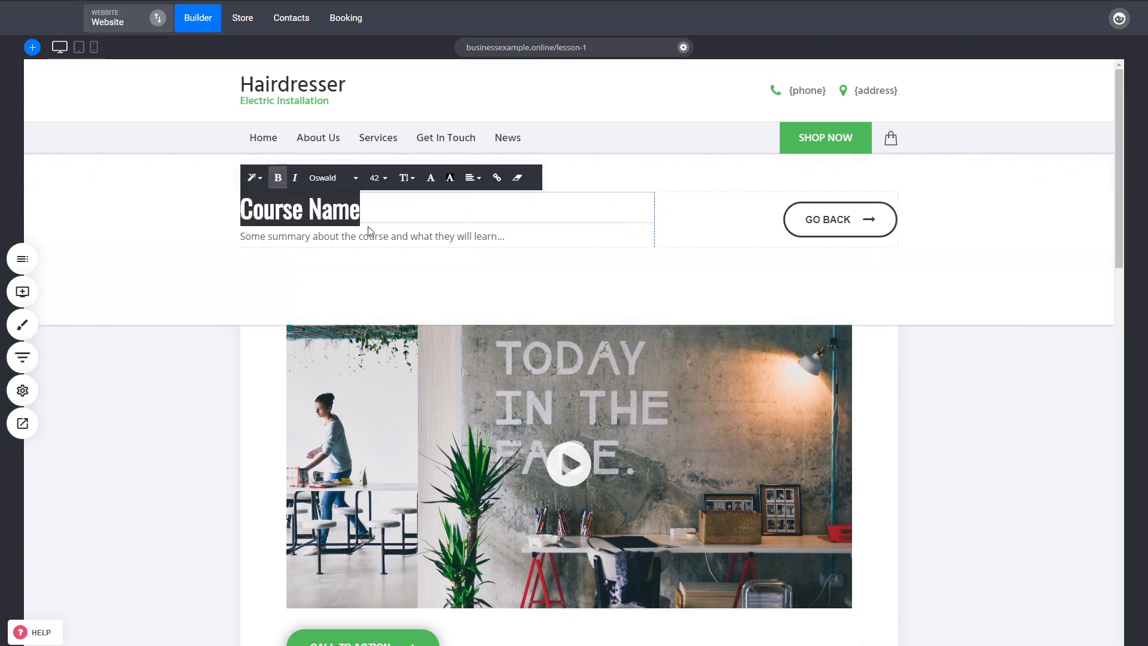
{"action": "left_click", "coordinate": [942, 433]}
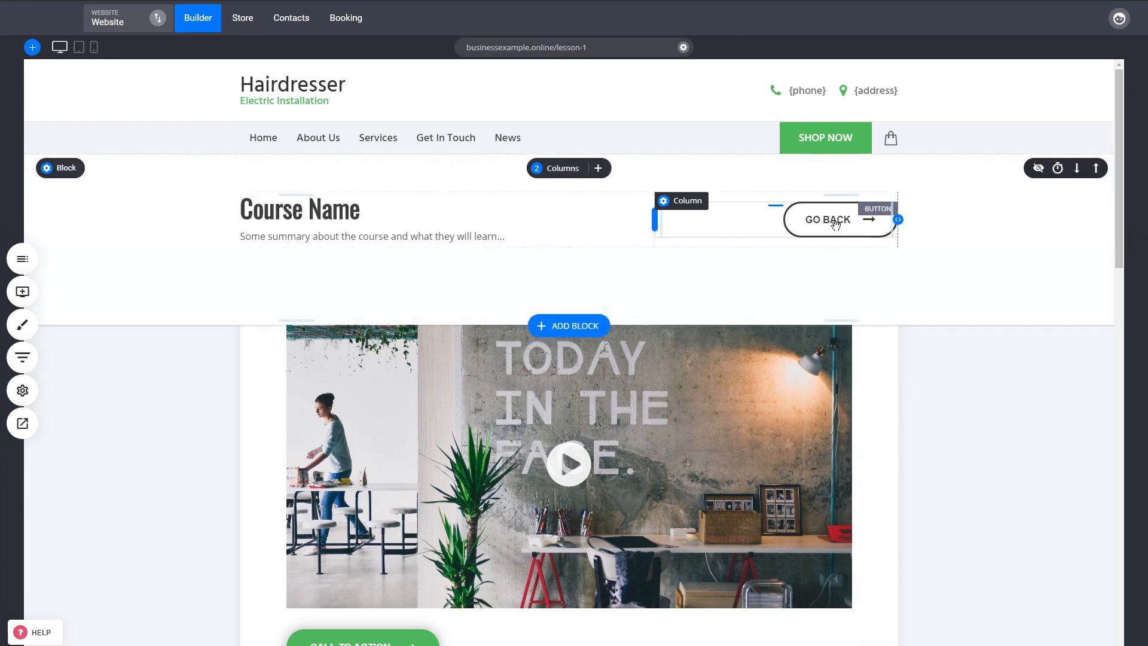
{"action": "left_click", "coordinate": [836, 224]}
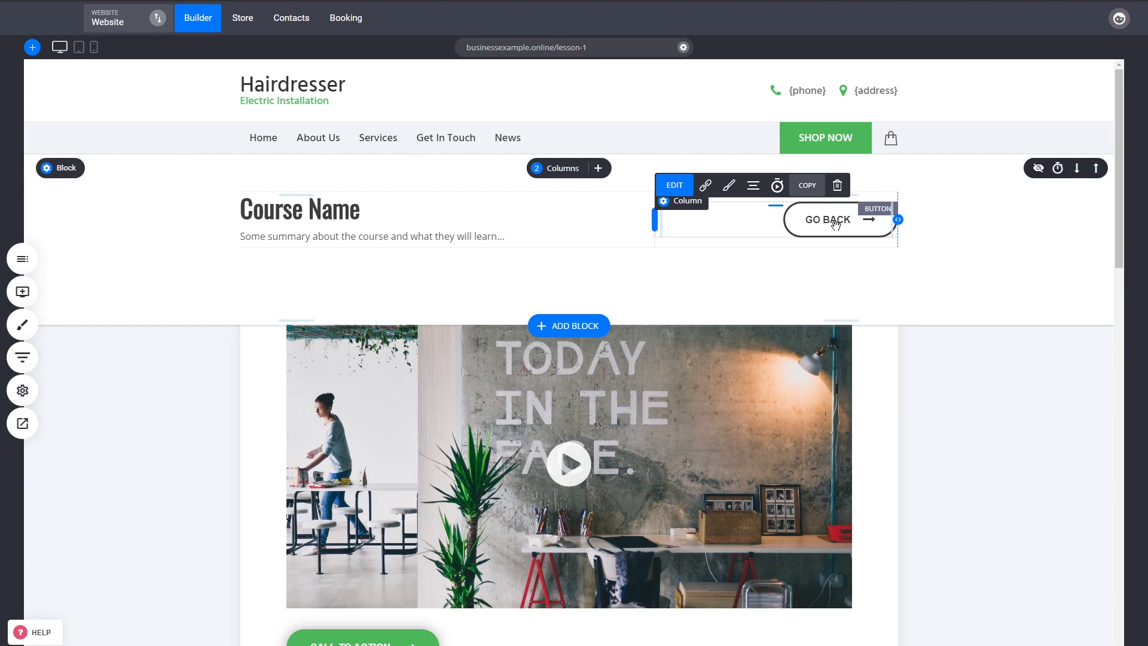
{"action": "left_click", "coordinate": [999, 437]}
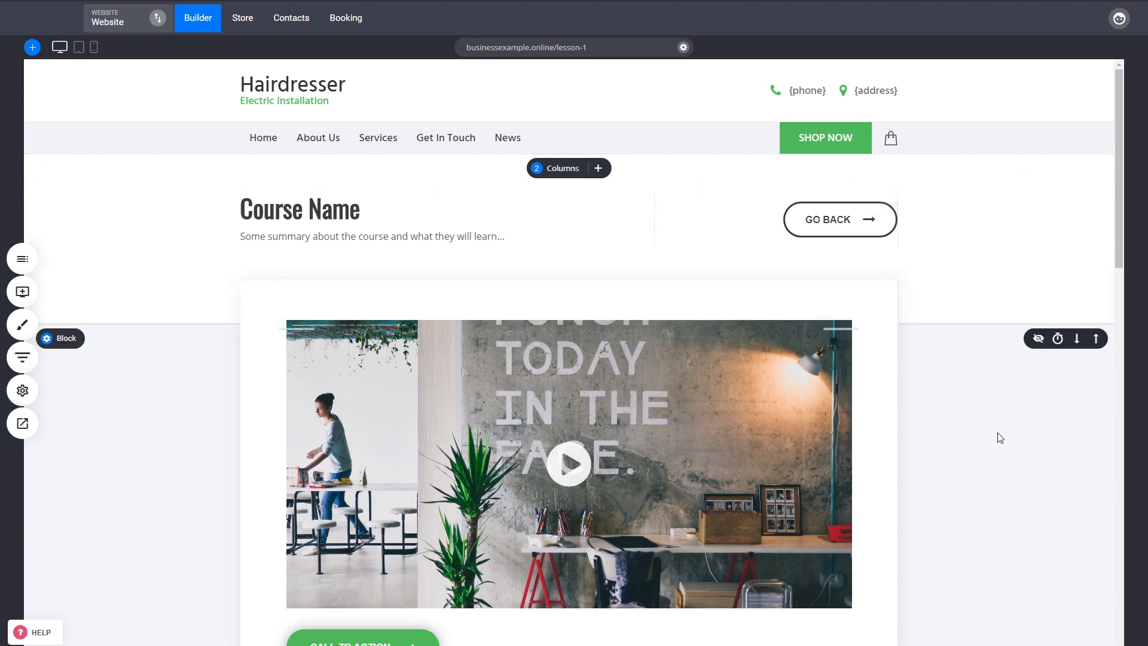
{"action": "double_click", "coordinate": [850, 234]}
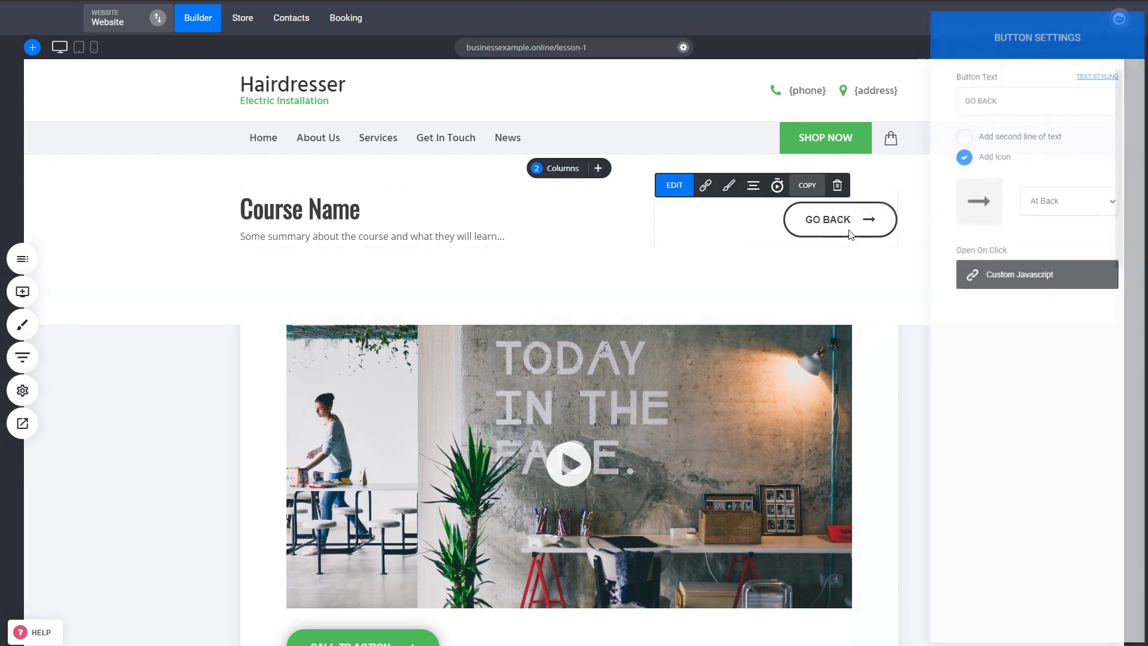
{"action": "left_click", "coordinate": [908, 372]}
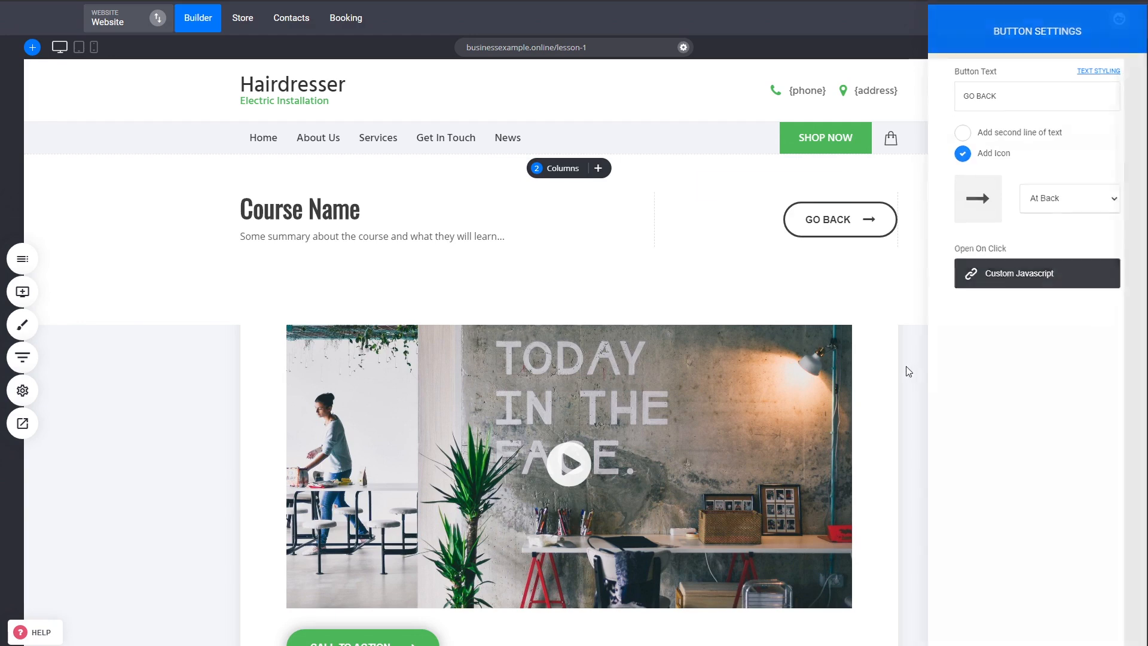
Step: Check the video settings on the lesson page and delete the video above the call-to-action button
{"action": "double_click", "coordinate": [655, 486]}
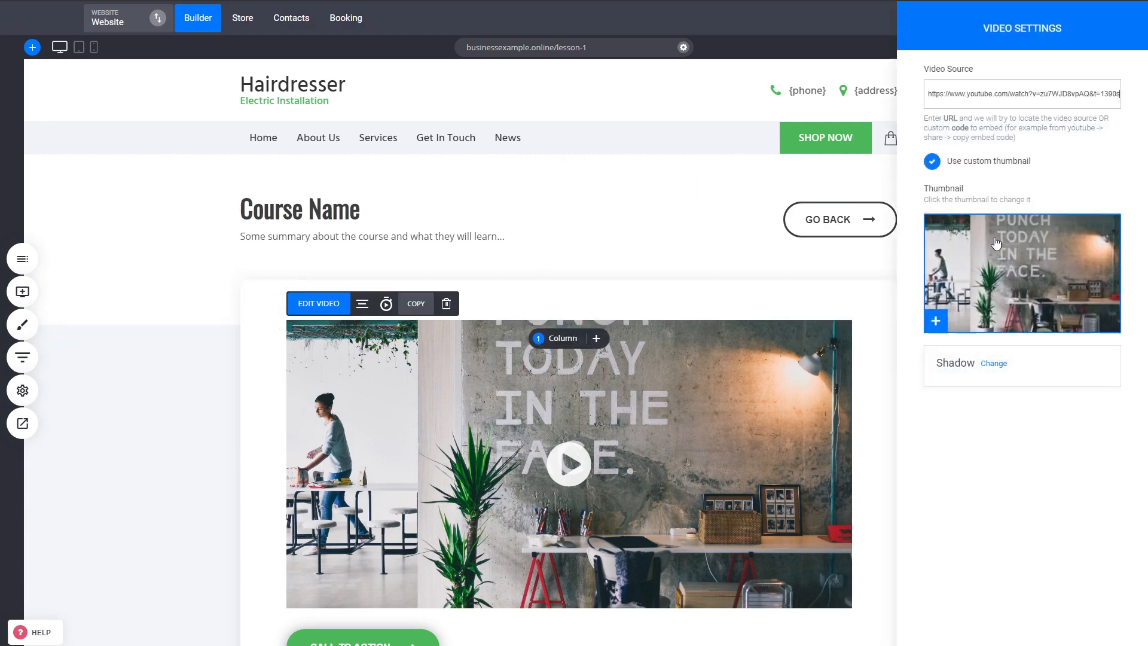
{"action": "left_click", "coordinate": [771, 423]}
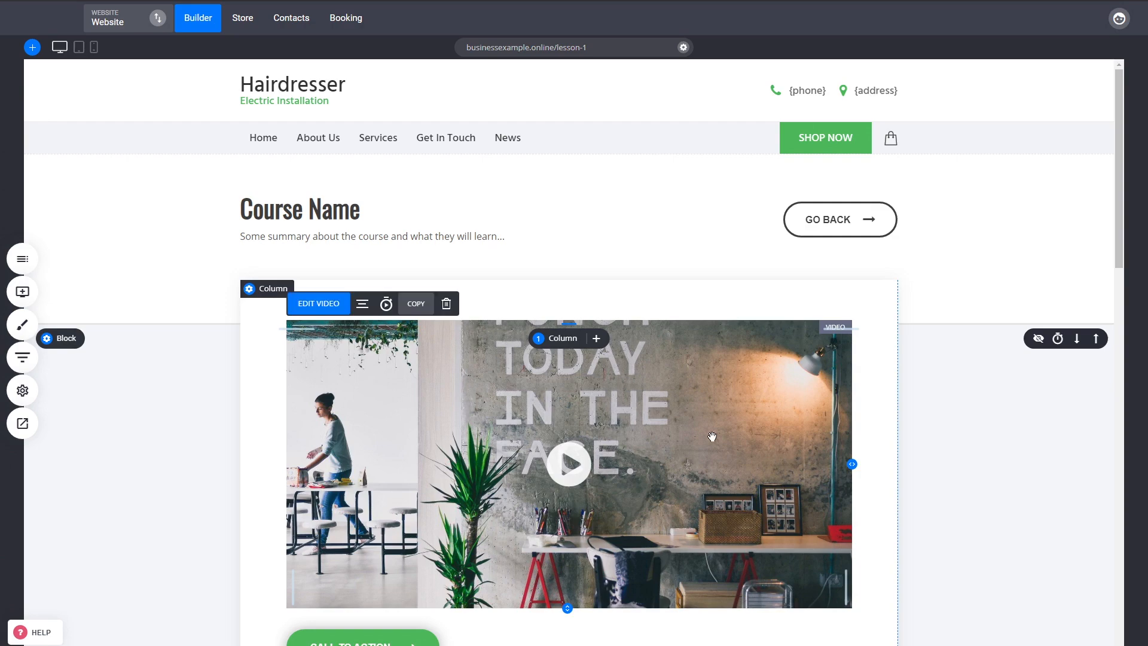
{"action": "left_click", "coordinate": [446, 303]}
{"action": "left_click", "coordinate": [615, 289]}
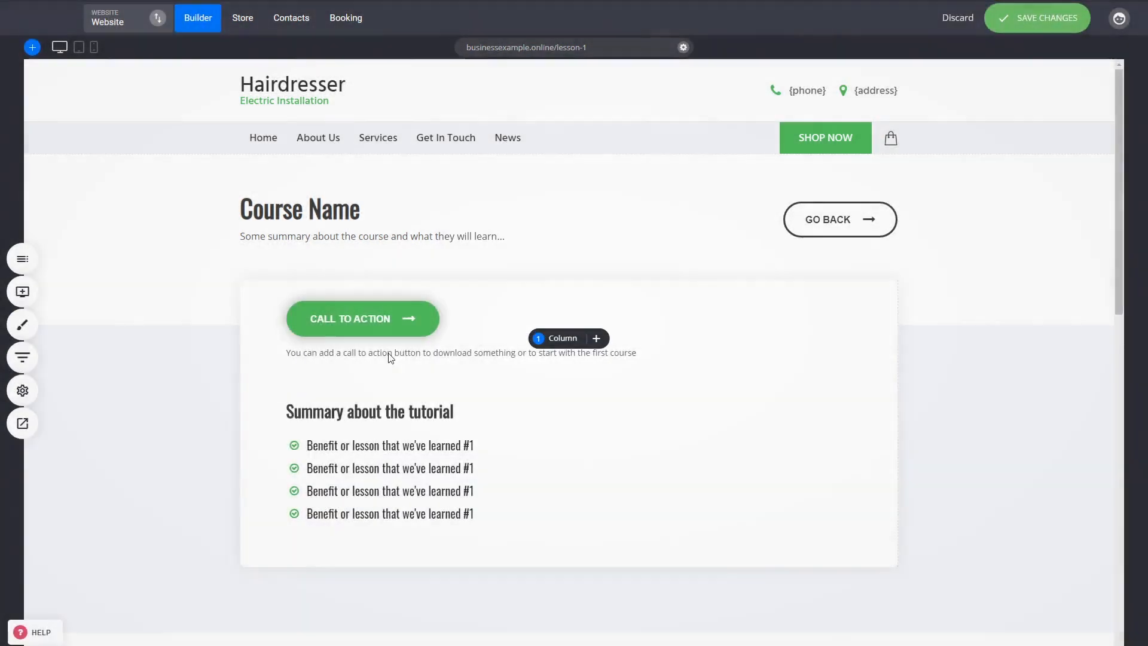
Step: Look over the available widgets and discard the unsaved changes to bring back the deleted video on the lesson page
{"action": "left_click", "coordinate": [23, 291]}
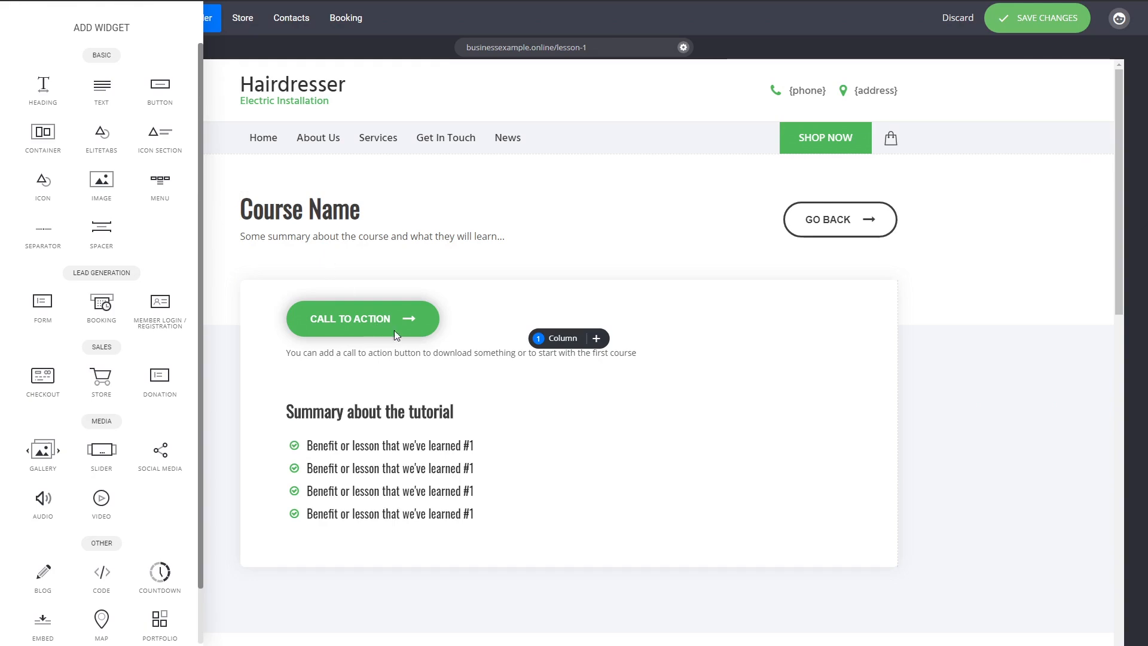
{"action": "left_click", "coordinate": [971, 404]}
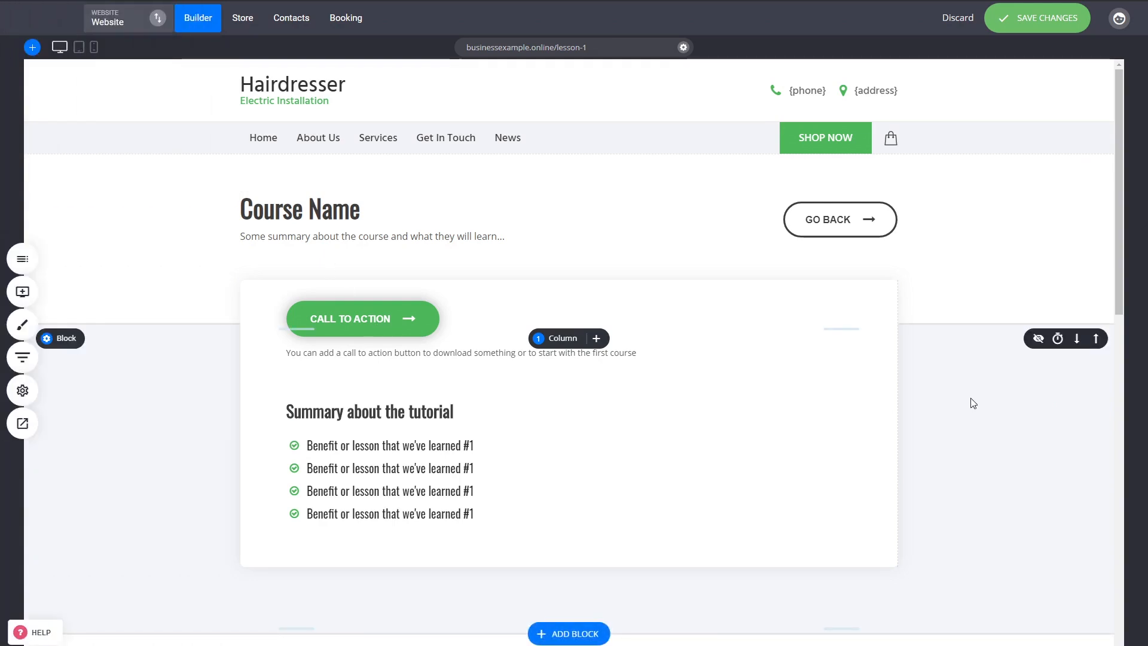
{"action": "left_click", "coordinate": [958, 20]}
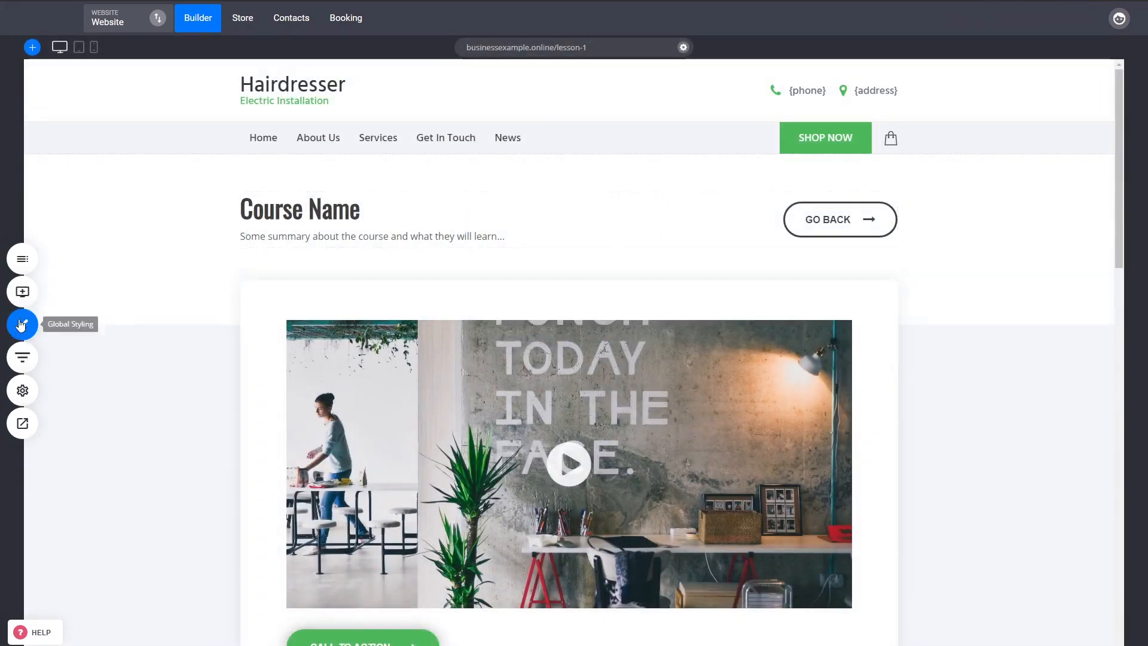
Step: Check the page list and look over the Lesson 1 page down to the tutorial summary
{"action": "left_click", "coordinate": [23, 260]}
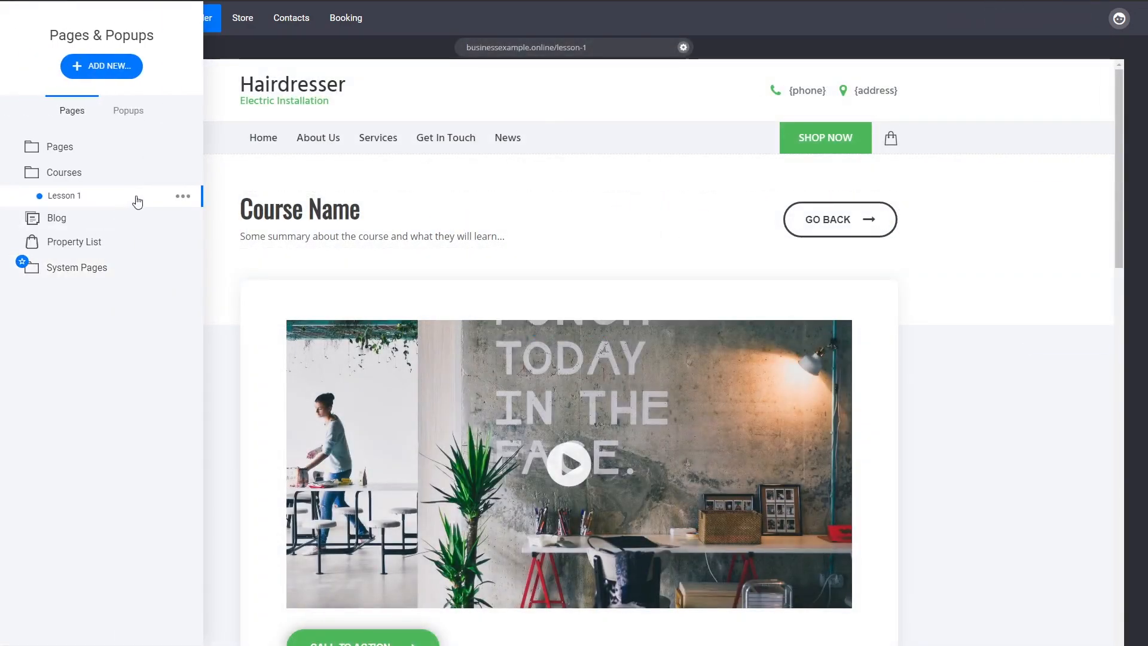
{"action": "left_click", "coordinate": [860, 399]}
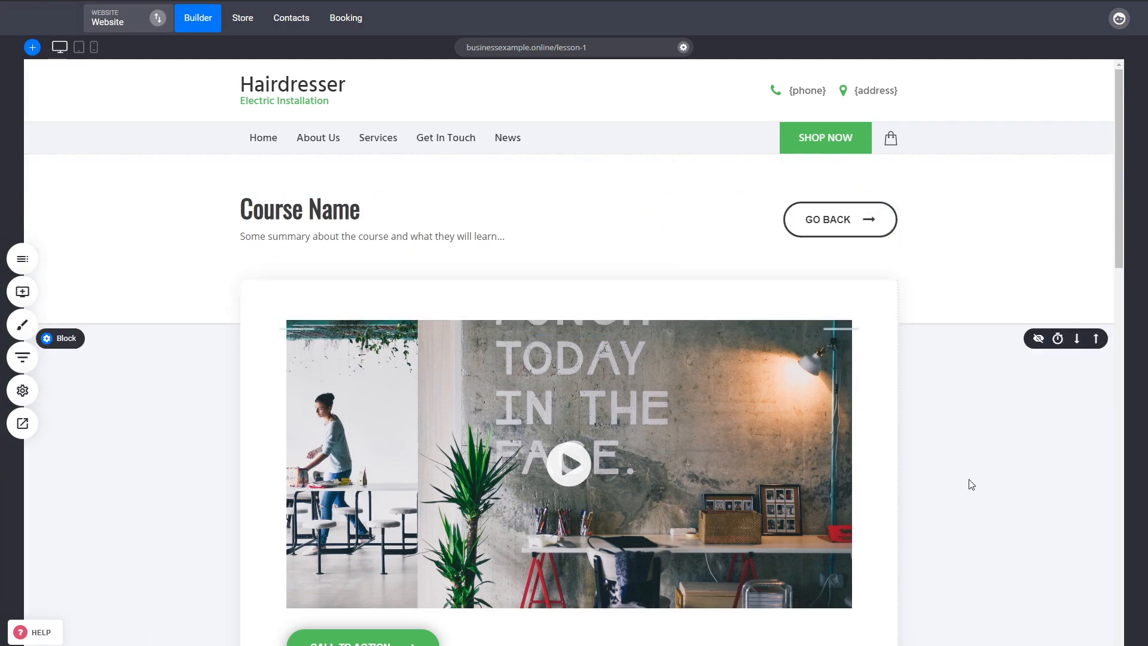
{"action": "scroll", "coordinate": [975, 470], "scroll_direction": "down", "scroll_amount": 3}
{"action": "scroll", "coordinate": [858, 387], "scroll_direction": "down", "scroll_amount": 5}
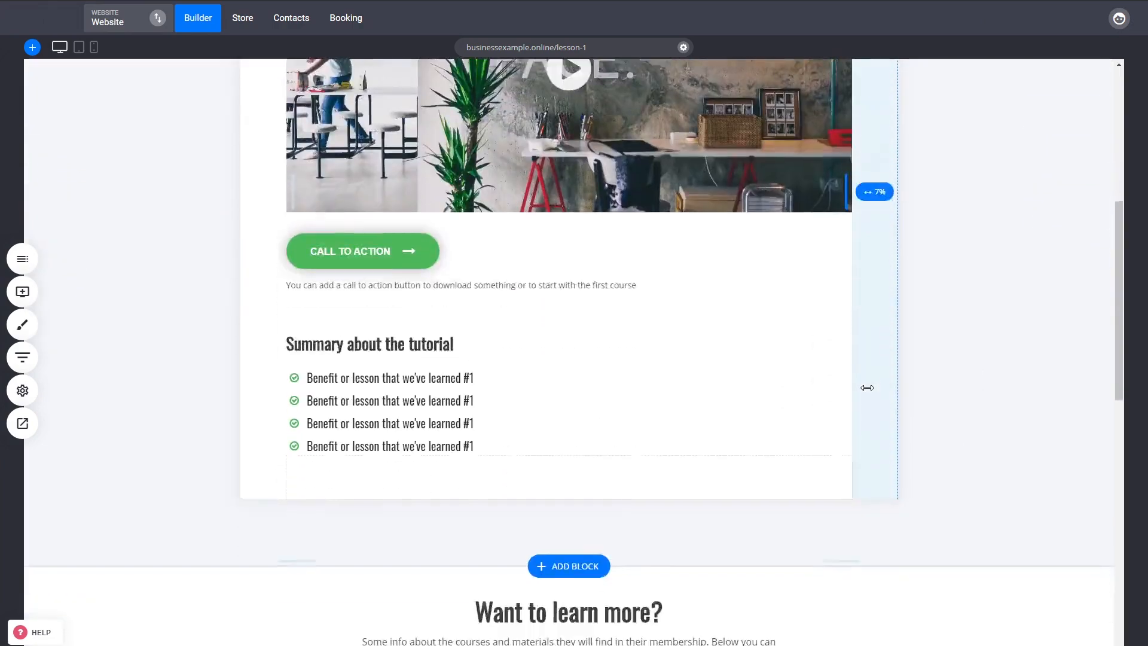
{"action": "scroll", "coordinate": [787, 376], "scroll_direction": "up", "scroll_amount": 8}
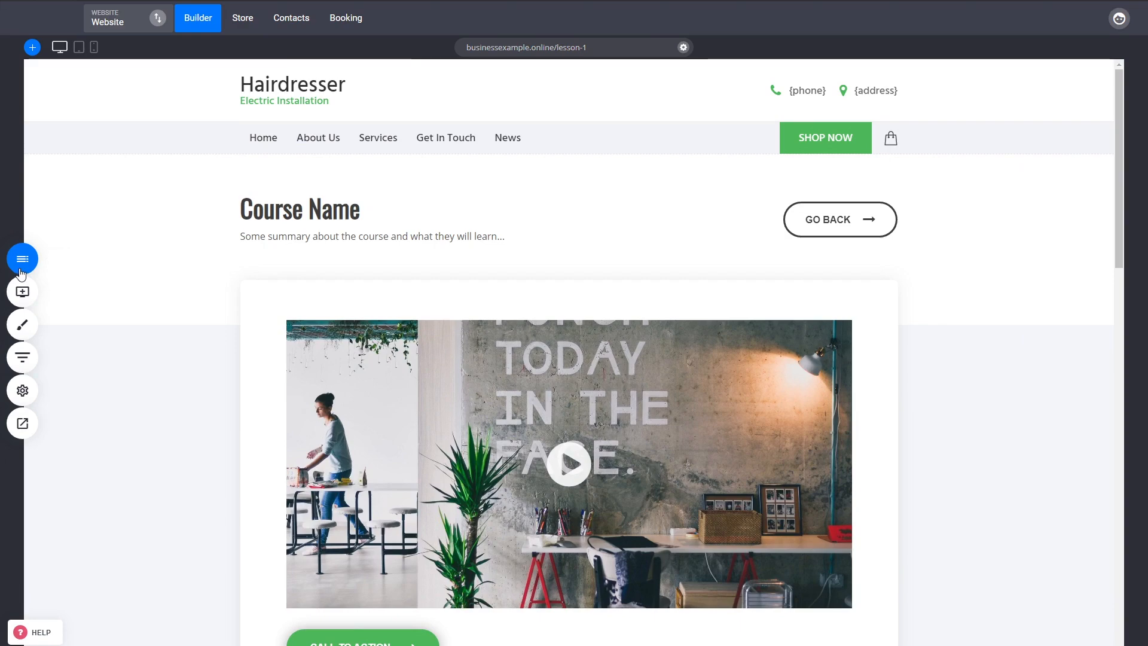
Step: Duplicate the Lesson 1 page in the Courses group and confirm the duplication
{"action": "left_click", "coordinate": [22, 270]}
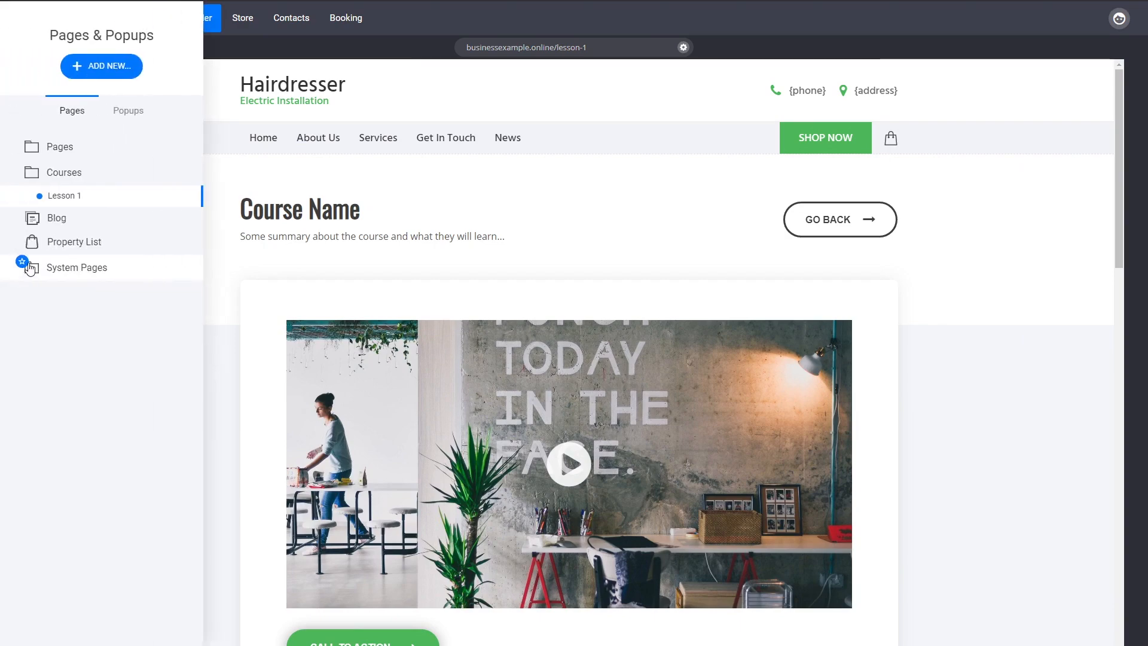
{"action": "left_click", "coordinate": [181, 195]}
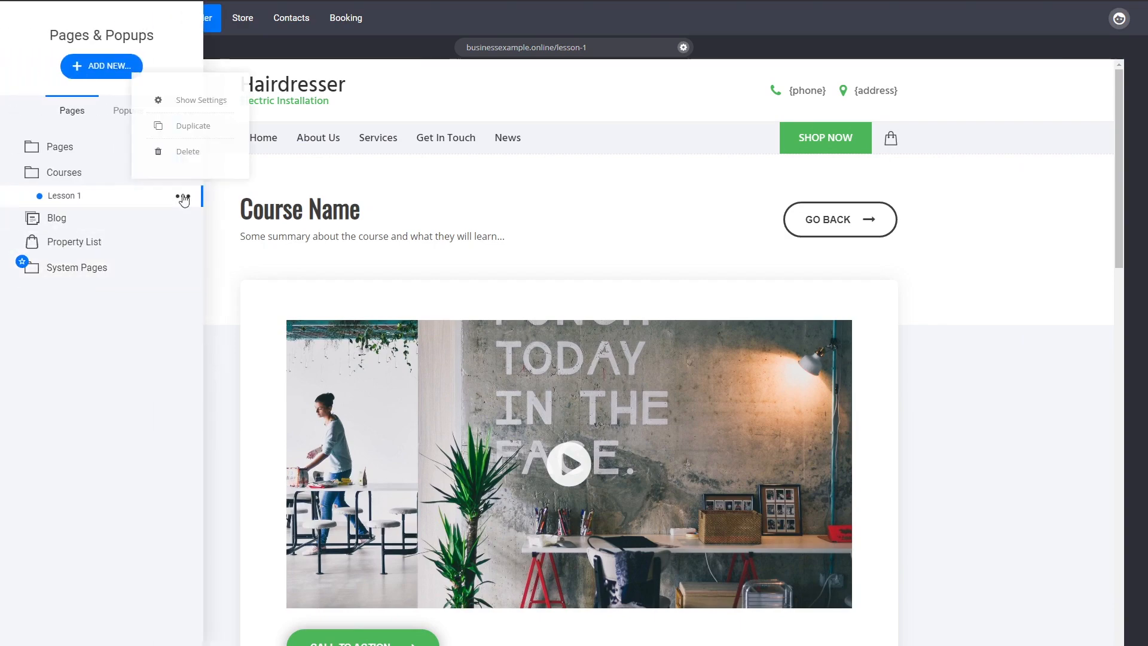
{"action": "left_click", "coordinate": [207, 127]}
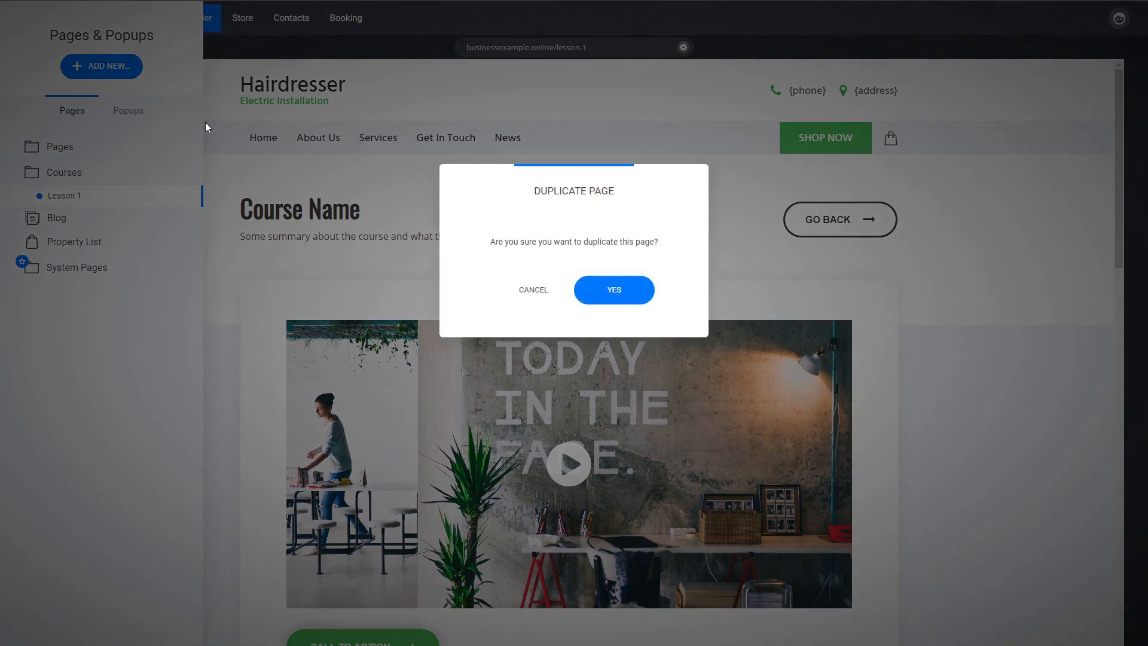
{"action": "left_click", "coordinate": [610, 292]}
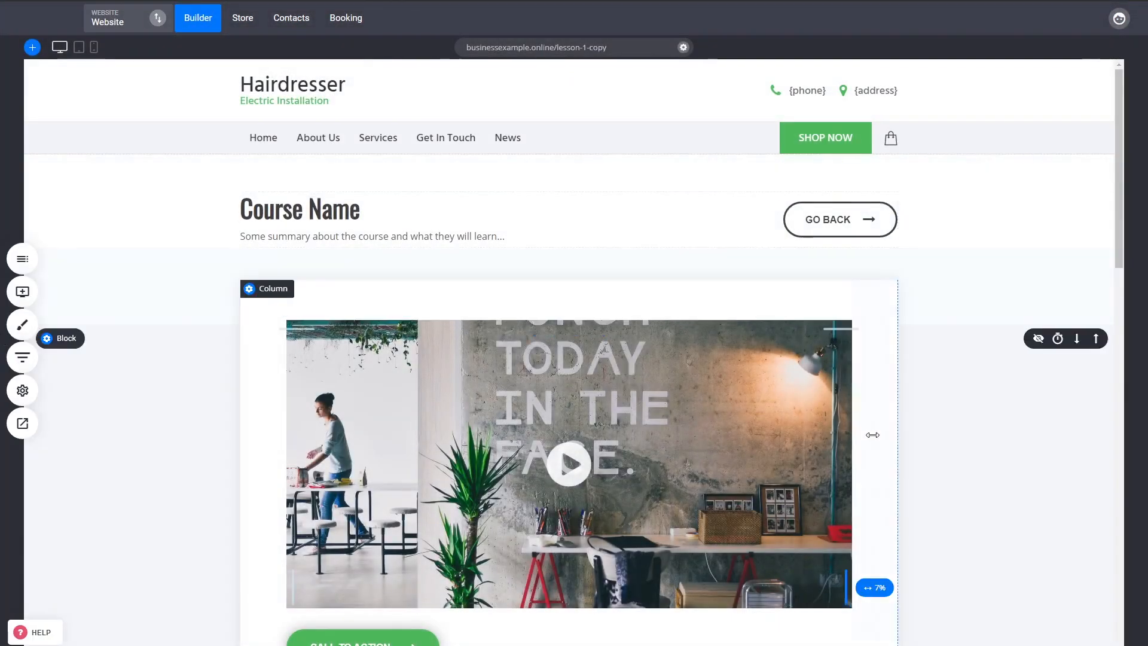
Step: Rename the duplicated lesson page to Lesson 2, set its URL to lesson-2, and save the page settings
{"action": "left_click", "coordinate": [22, 259]}
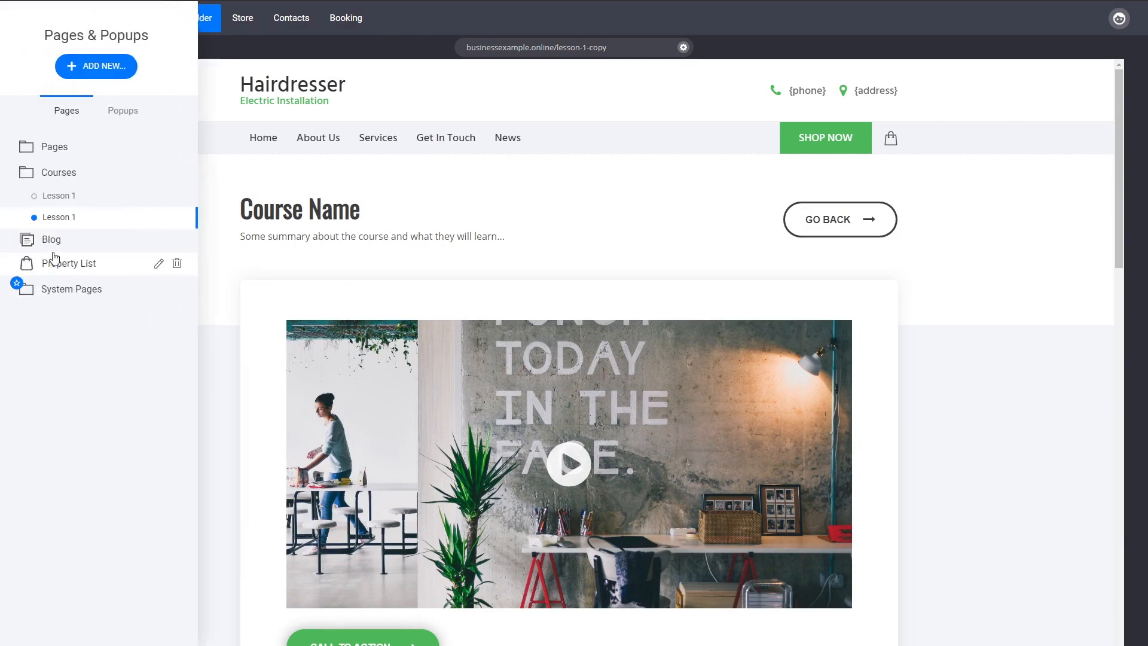
{"action": "left_click", "coordinate": [186, 222]}
{"action": "left_click", "coordinate": [215, 124]}
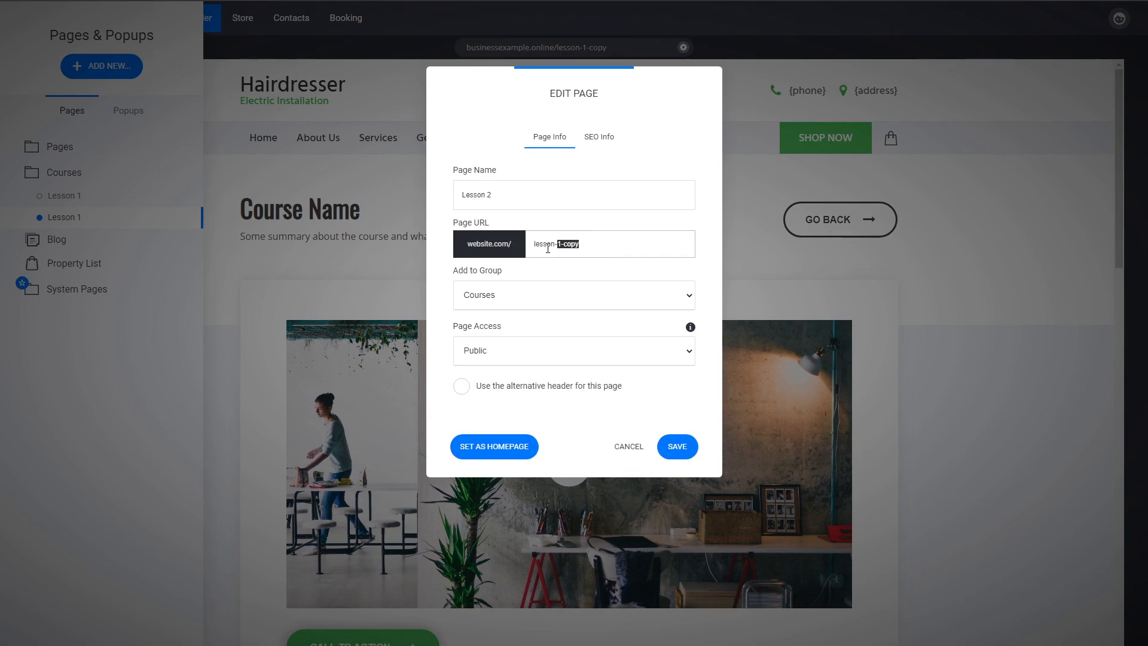
{"action": "left_click", "coordinate": [675, 446]}
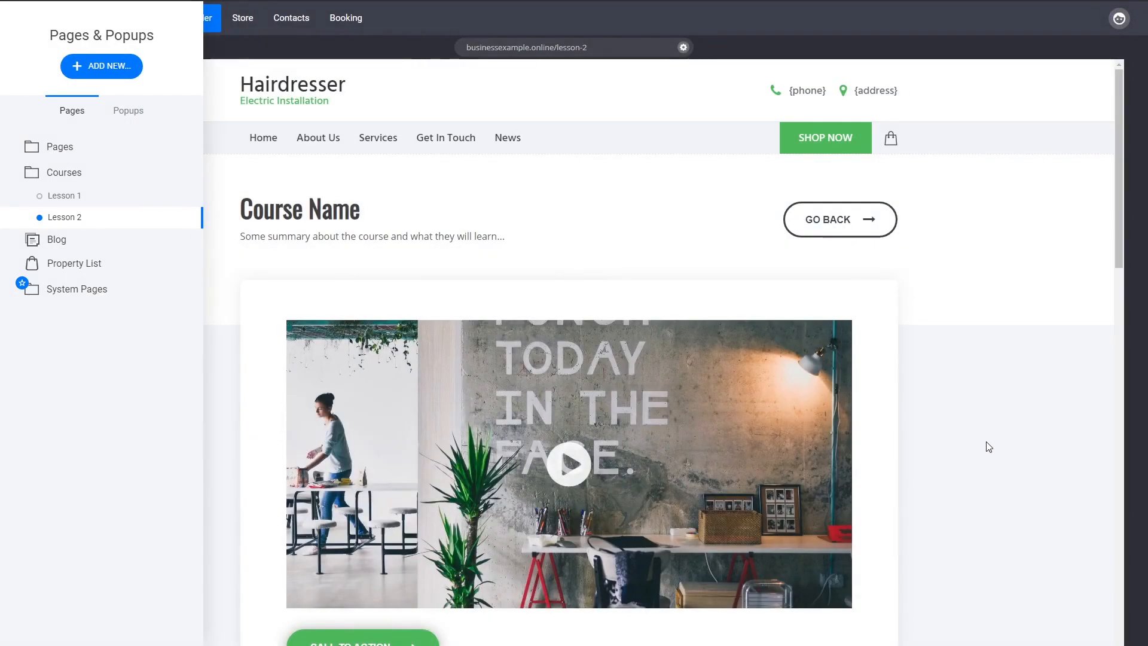
{"action": "left_click", "coordinate": [986, 446]}
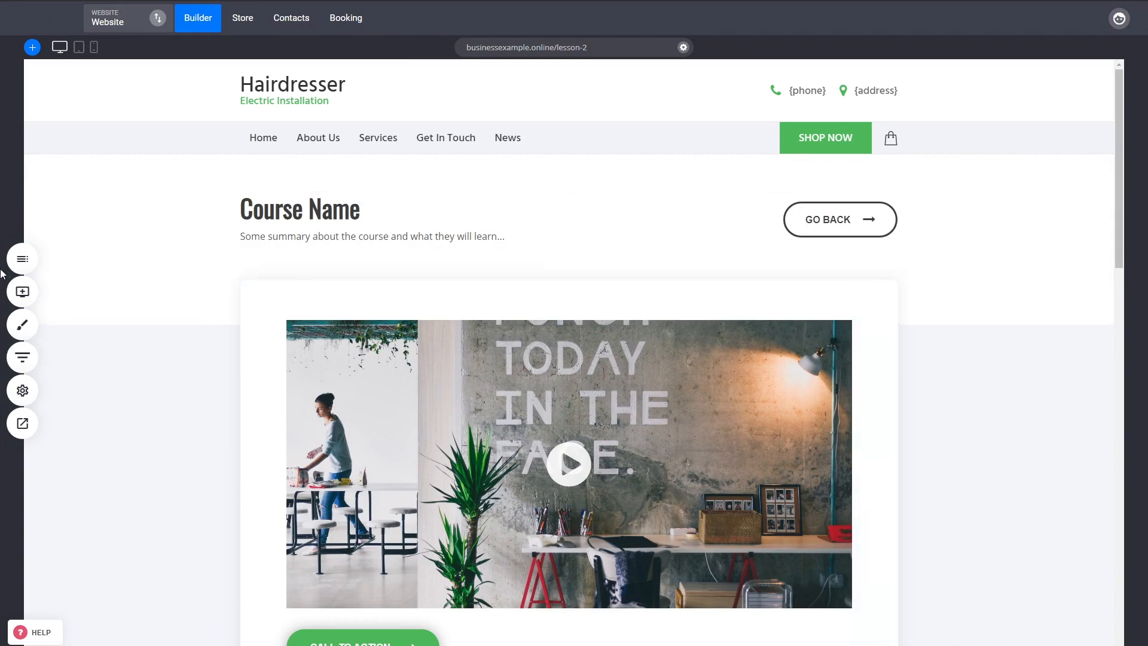
{"action": "left_click", "coordinate": [19, 262]}
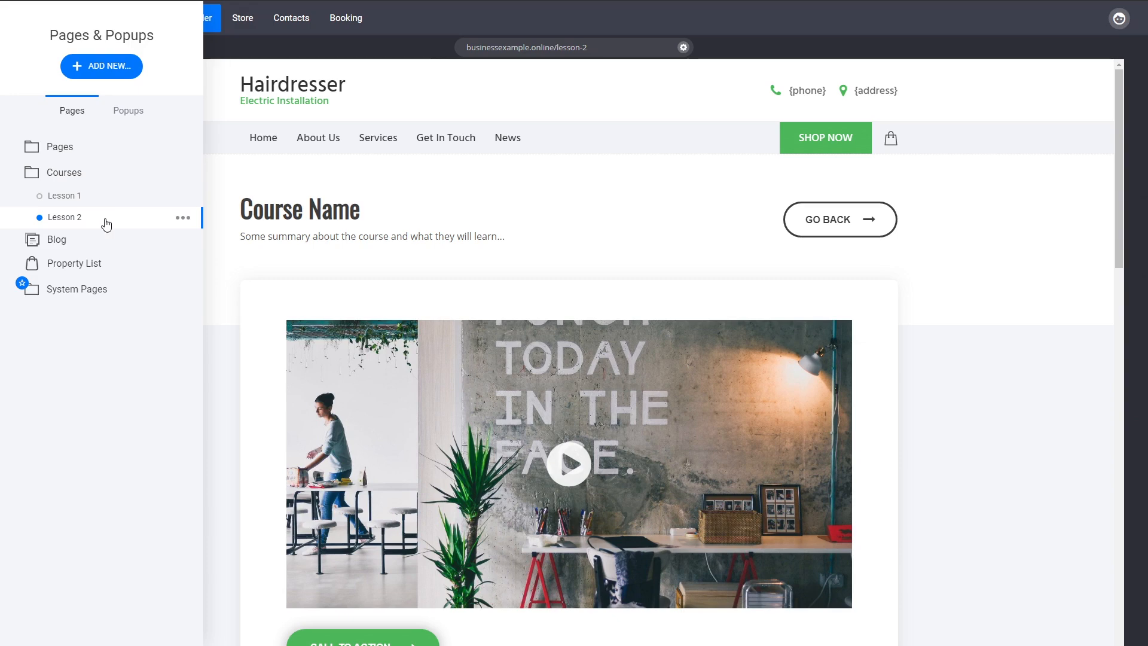
{"action": "left_click", "coordinate": [943, 409]}
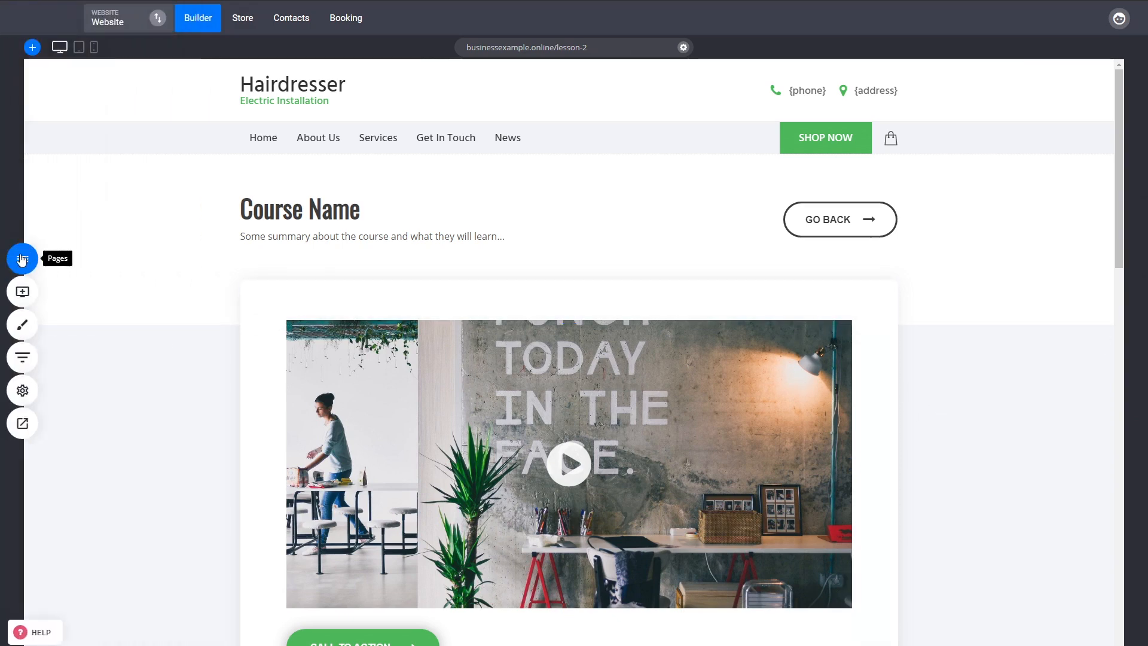
Step: Start adding a new page and show the Membership / Course templates
{"action": "left_click", "coordinate": [22, 259]}
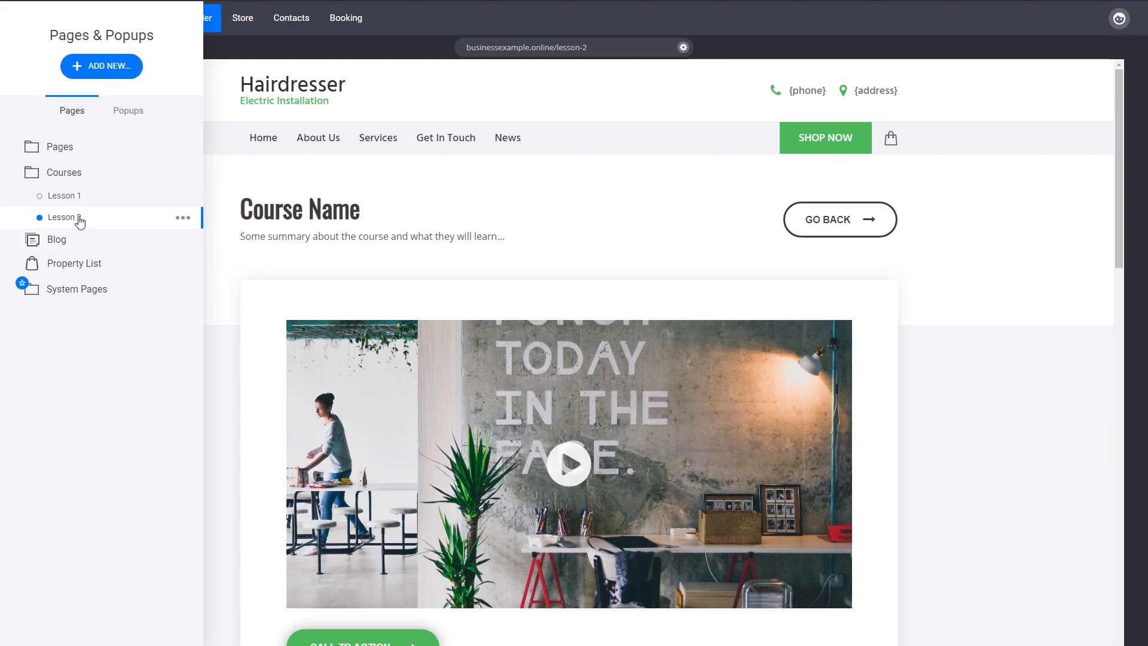
{"action": "left_click", "coordinate": [109, 71]}
{"action": "left_click", "coordinate": [269, 177]}
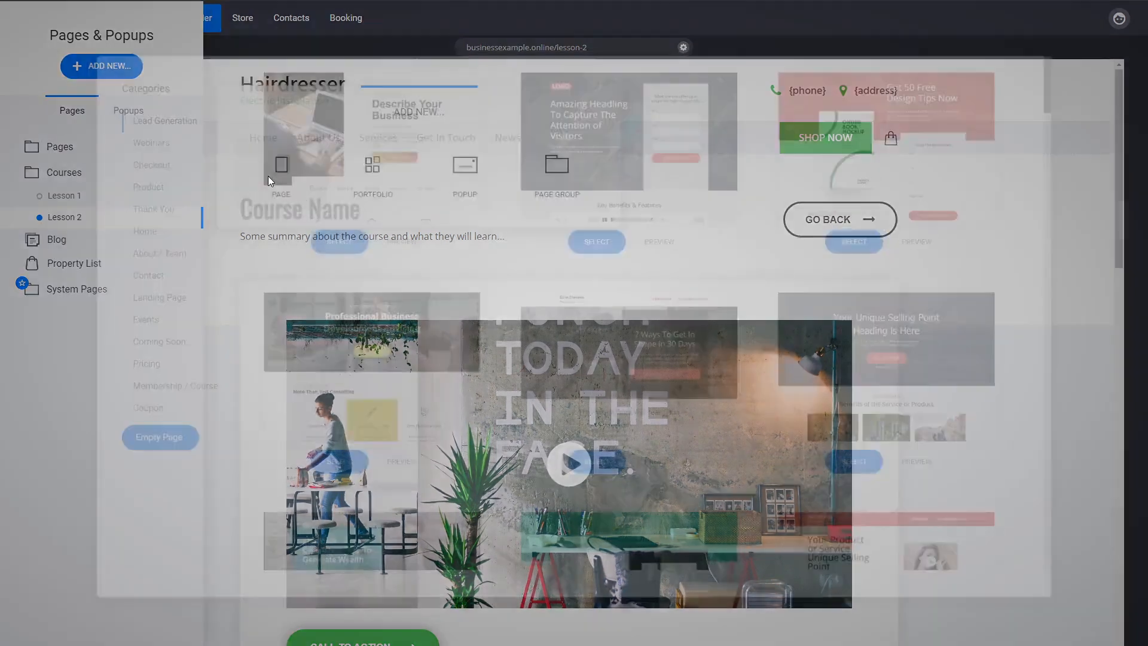
{"action": "left_click", "coordinate": [146, 392]}
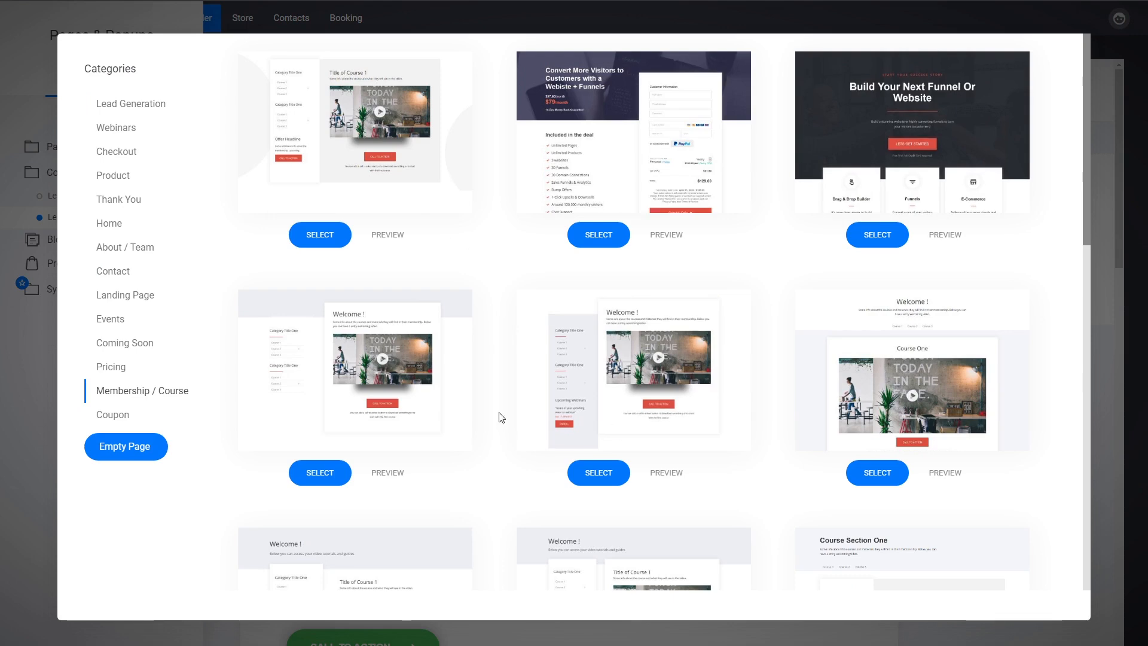
Step: Browse the templates, preview the Welcome template with the grid of course cards, and select it for the new page
{"action": "scroll", "coordinate": [501, 417], "scroll_direction": "down", "scroll_amount": 3}
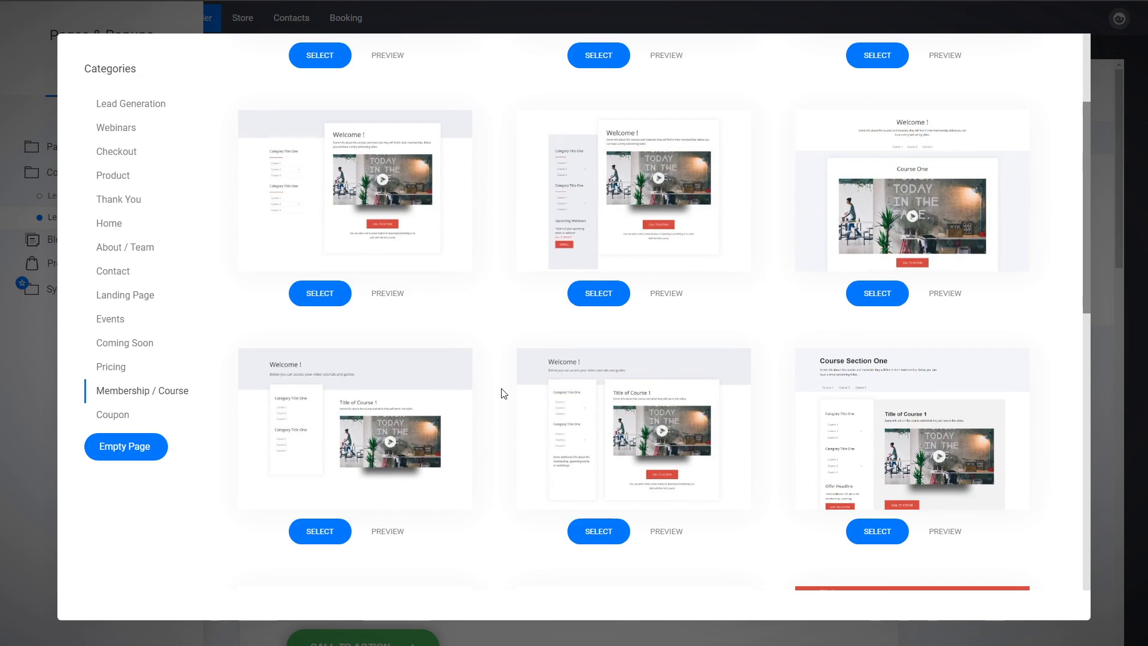
{"action": "scroll", "coordinate": [502, 395], "scroll_direction": "up", "scroll_amount": 3}
{"action": "scroll", "coordinate": [502, 394], "scroll_direction": "down", "scroll_amount": 9}
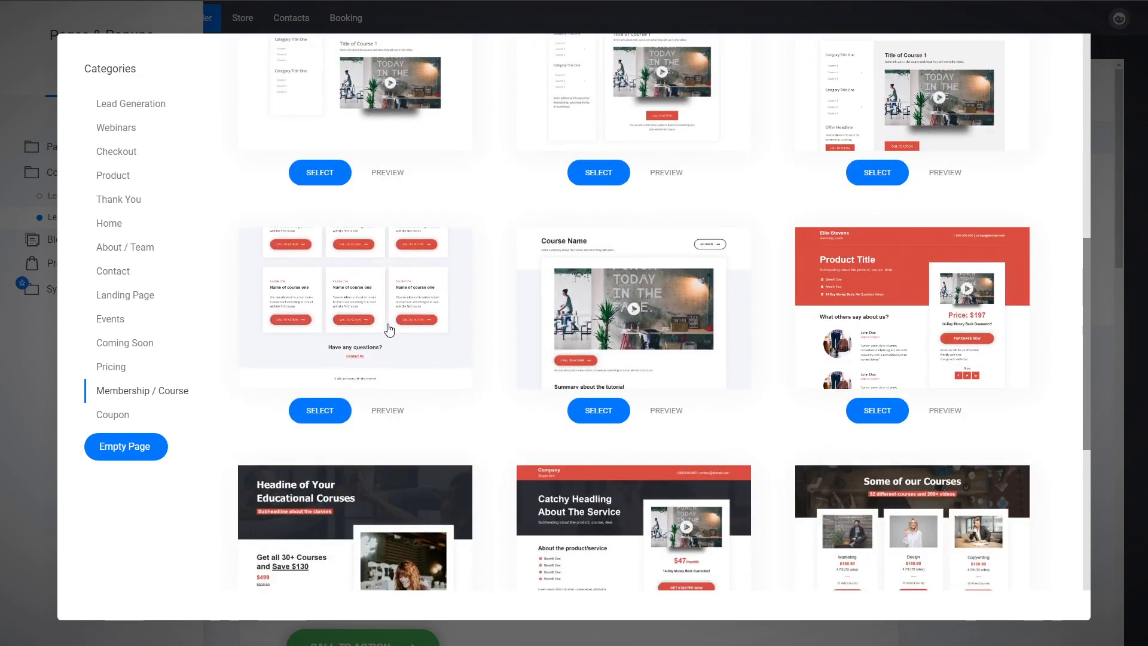
{"action": "left_click", "coordinate": [393, 412]}
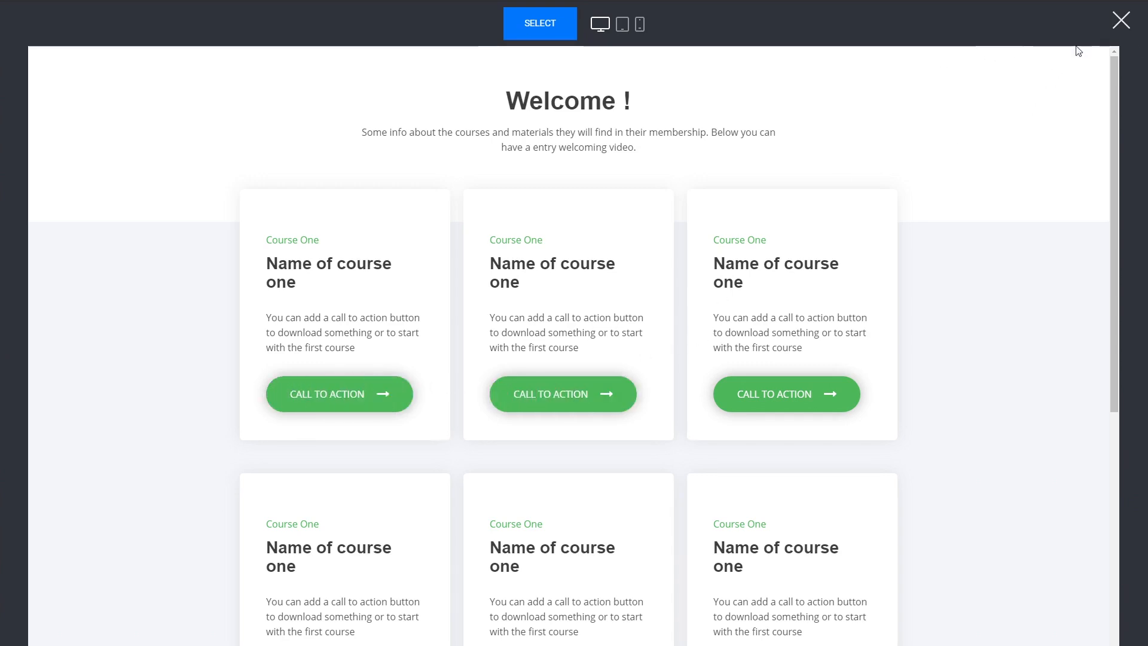
{"action": "left_click", "coordinate": [547, 35]}
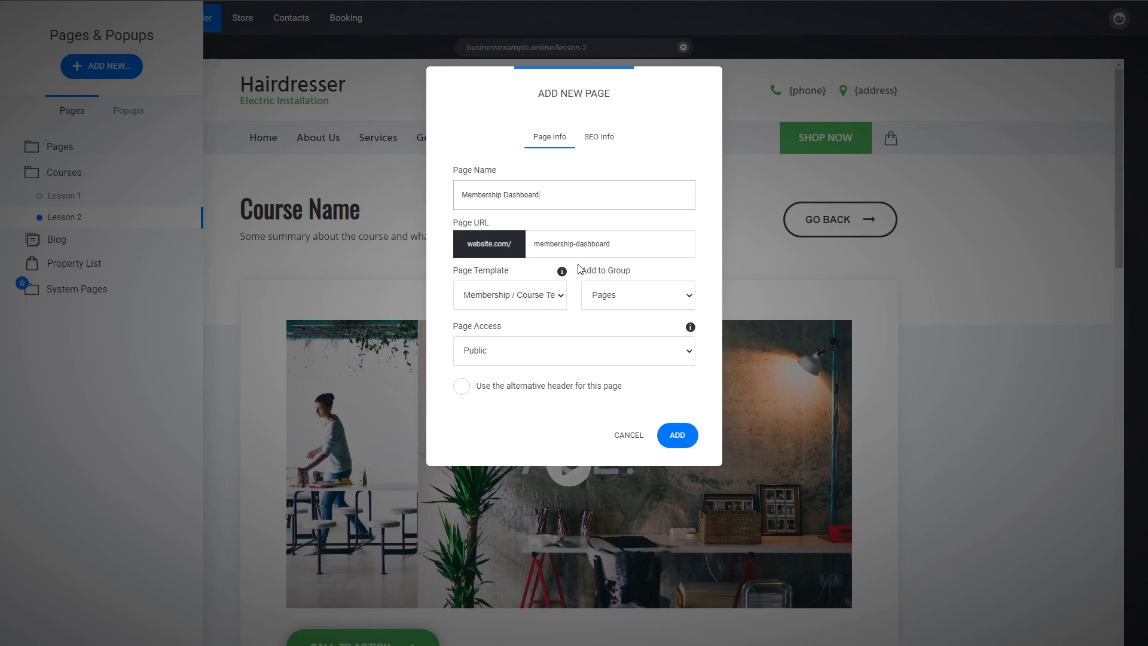
Step: Name the new page Membership Dashboard, assign it to the Courses group with Public access, and add it
{"action": "left_click", "coordinate": [601, 330]}
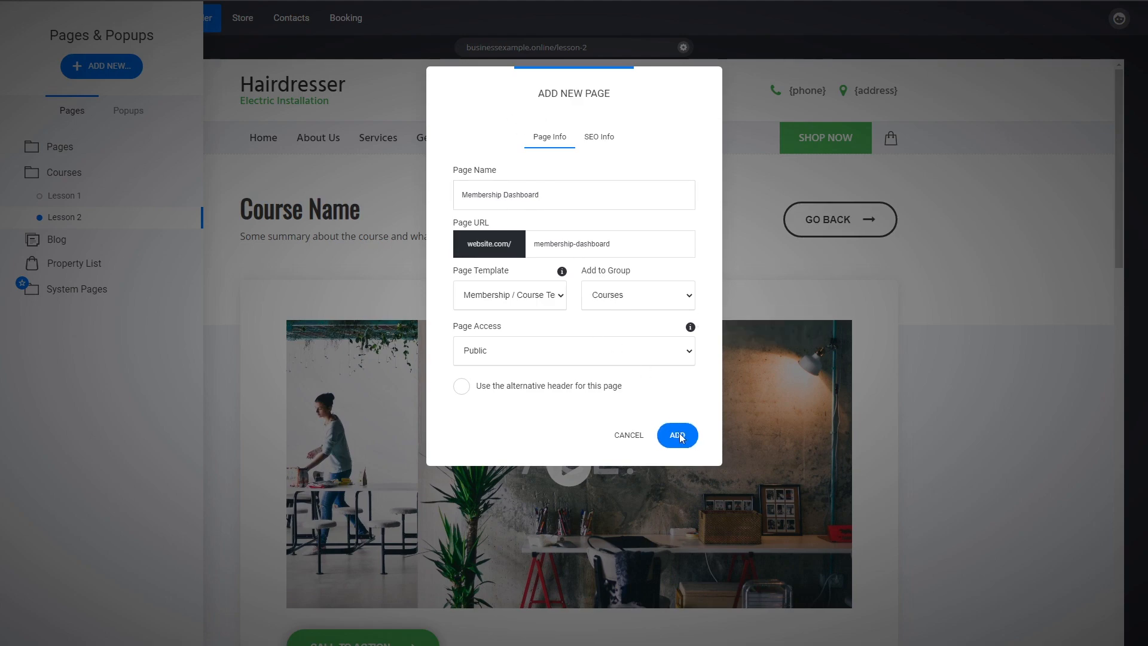
{"action": "left_click", "coordinate": [679, 435]}
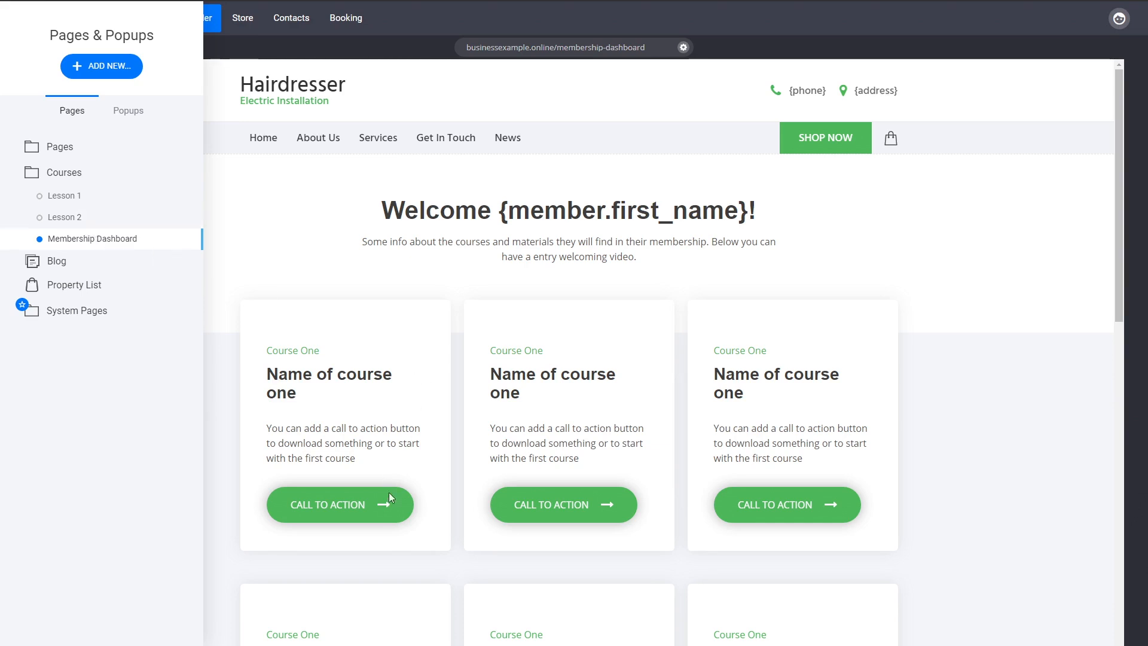
Step: Link the first course card's CALL TO ACTION button to the Lesson 1 page in the Courses group, opening in the same tab
{"action": "left_click", "coordinate": [343, 508]}
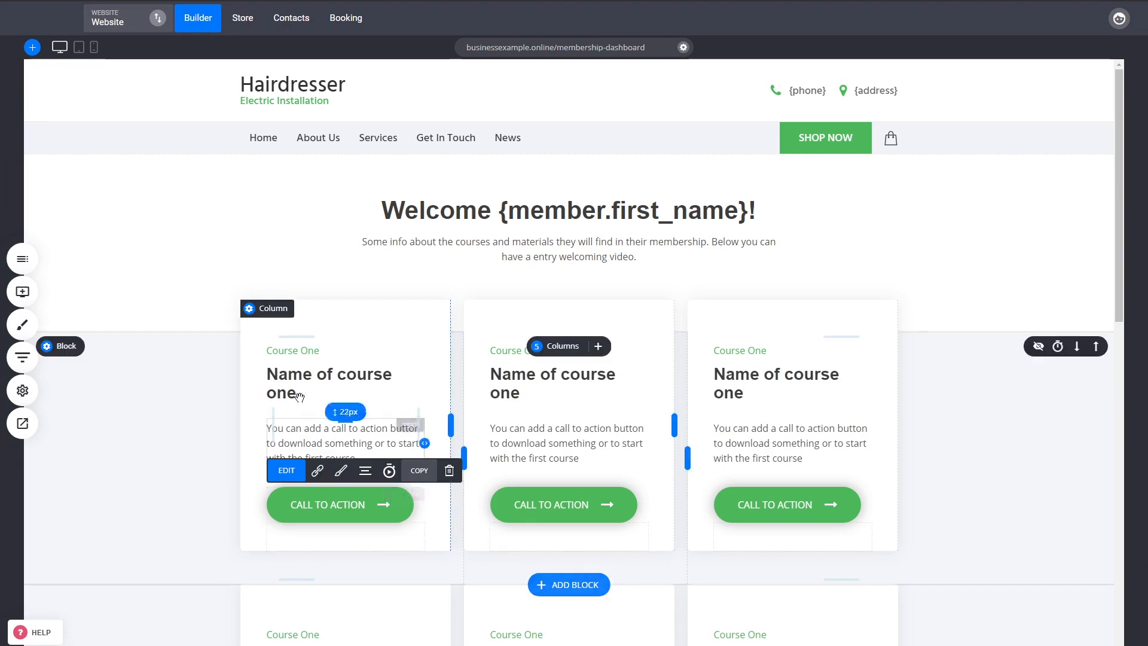
{"action": "left_click", "coordinate": [318, 470]}
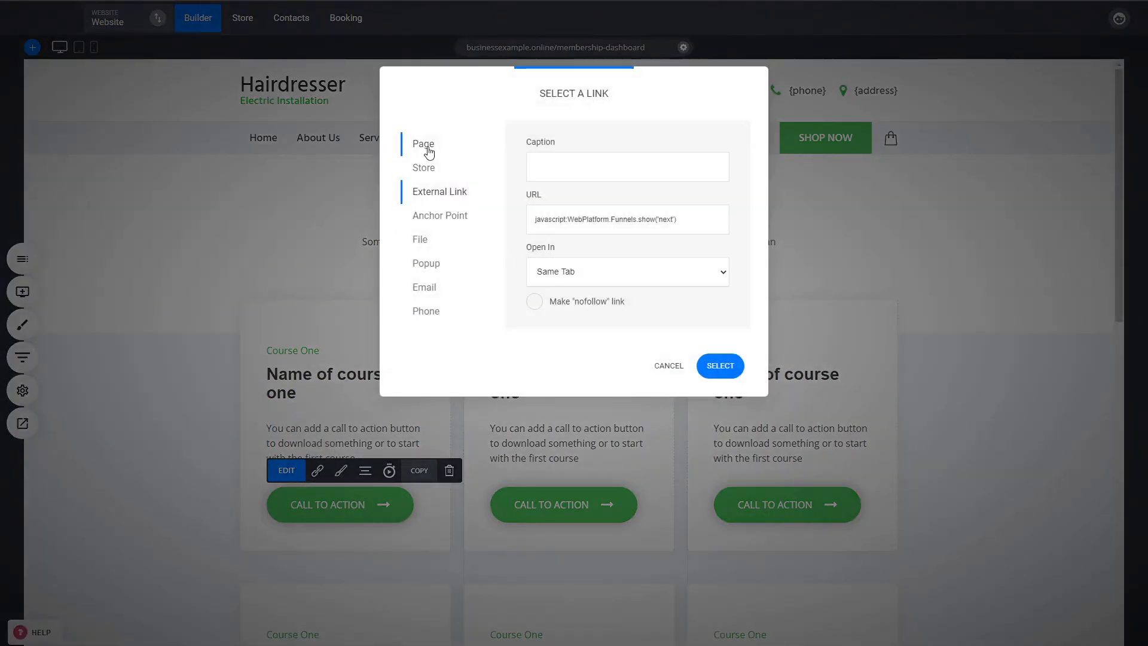
{"action": "left_click", "coordinate": [428, 147]}
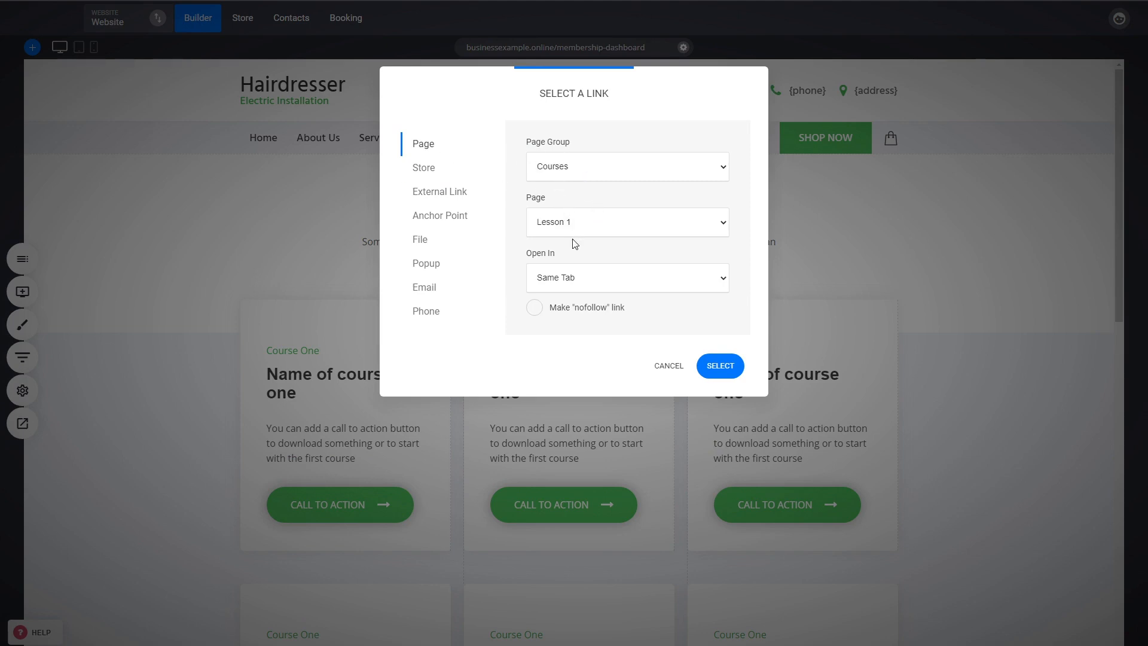
{"action": "left_click", "coordinate": [727, 368]}
Step: Link the CALL TO ACTION button of the second course card in the upper row to a page of the website
{"action": "left_click", "coordinate": [574, 500]}
{"action": "left_click", "coordinate": [587, 468]}
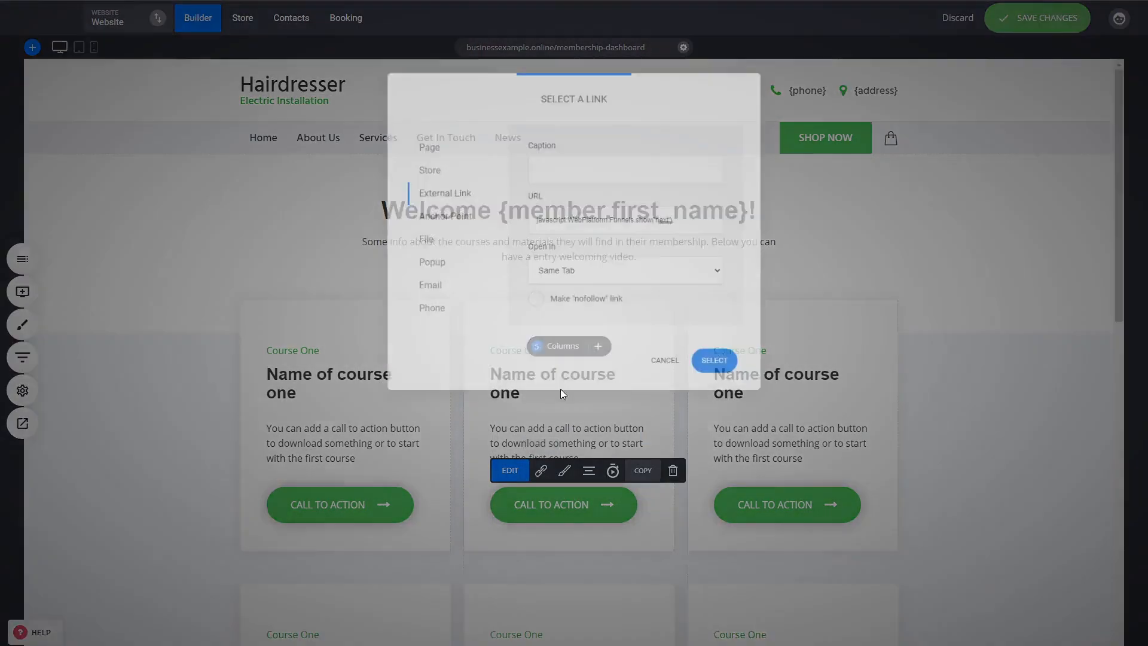
{"action": "left_click", "coordinate": [427, 148]}
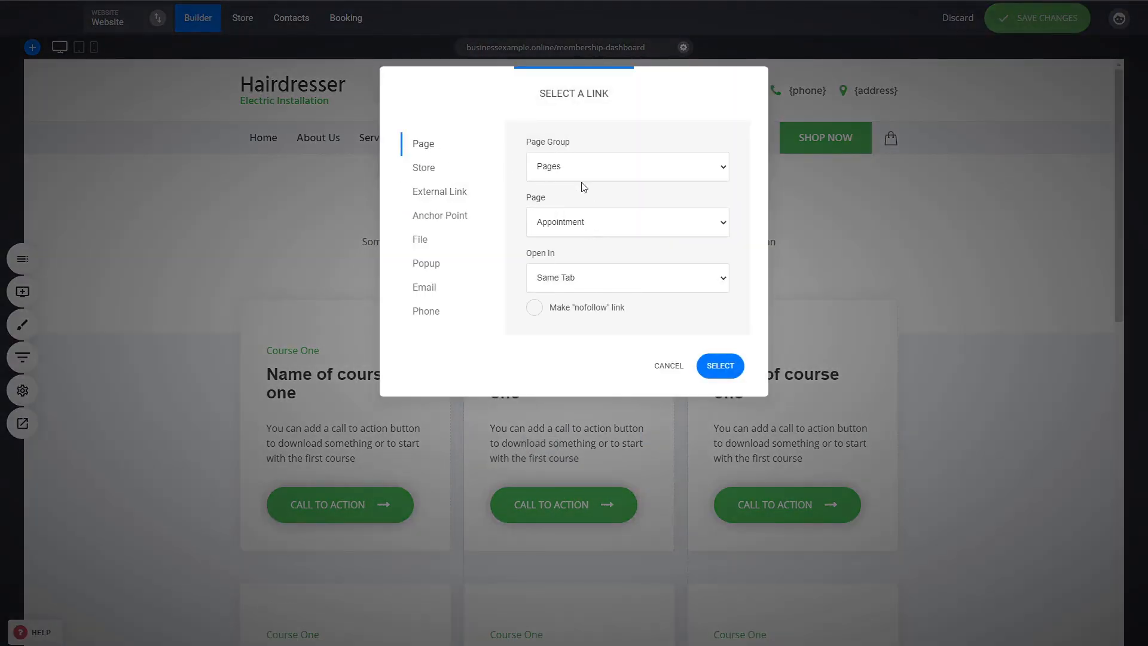
{"action": "left_click", "coordinate": [556, 201]}
{"action": "left_click", "coordinate": [701, 364]}
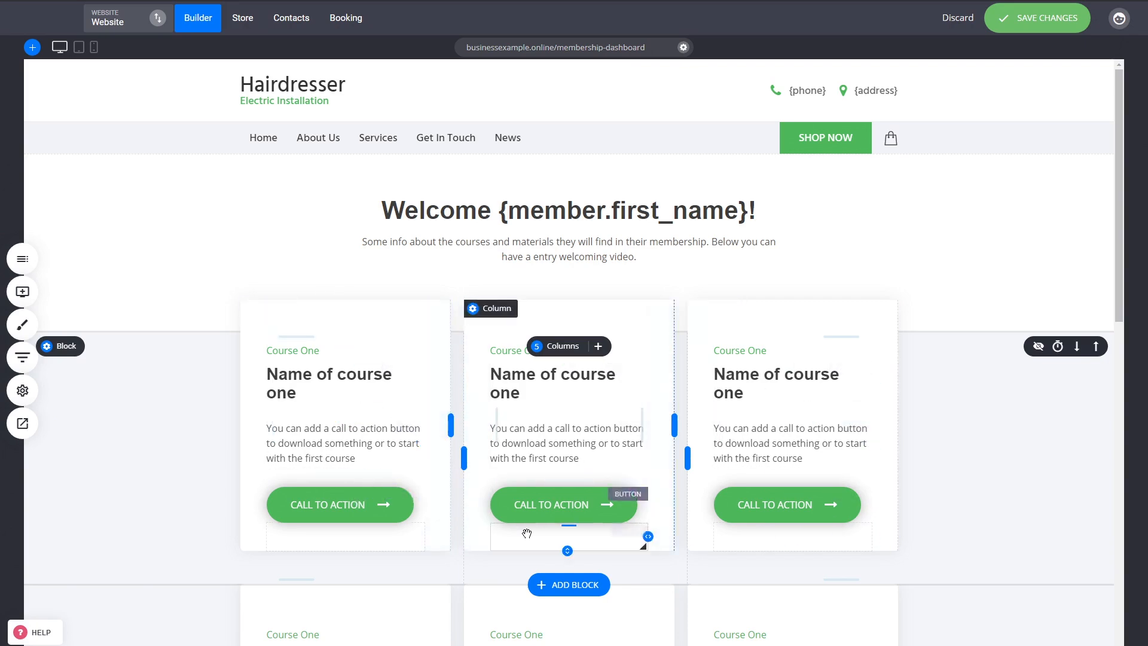
Step: Check the pages in the Courses group and look over the course cards on the Membership Dashboard page
{"action": "left_click", "coordinate": [22, 258]}
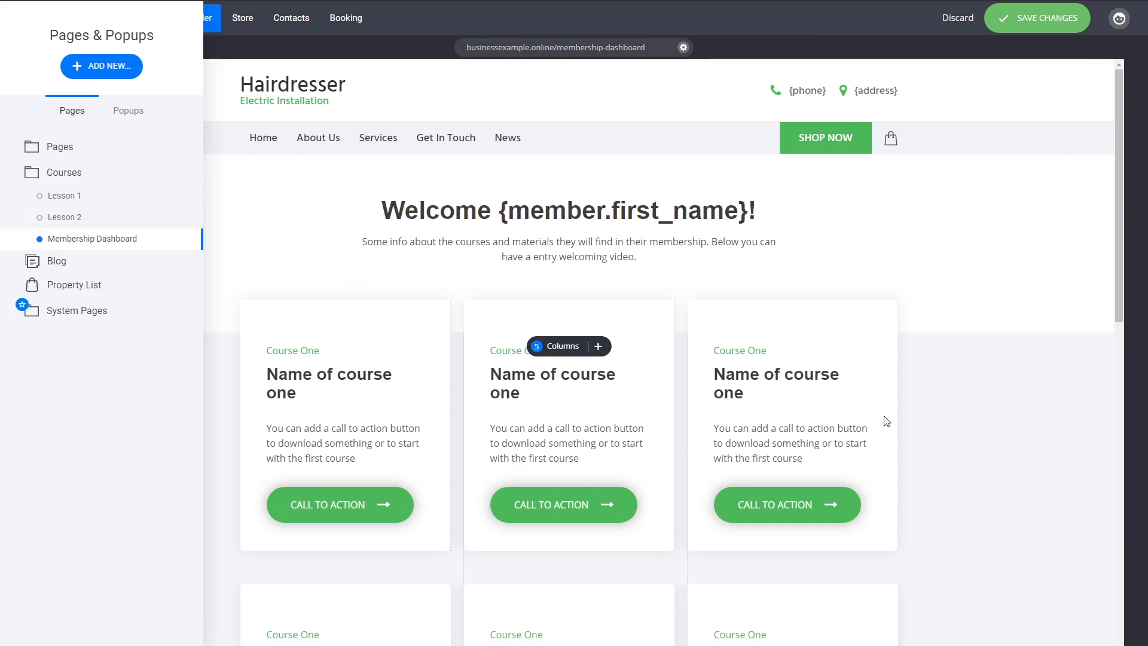
{"action": "left_click", "coordinate": [974, 428]}
{"action": "scroll", "coordinate": [954, 436], "scroll_direction": "down", "scroll_amount": 4}
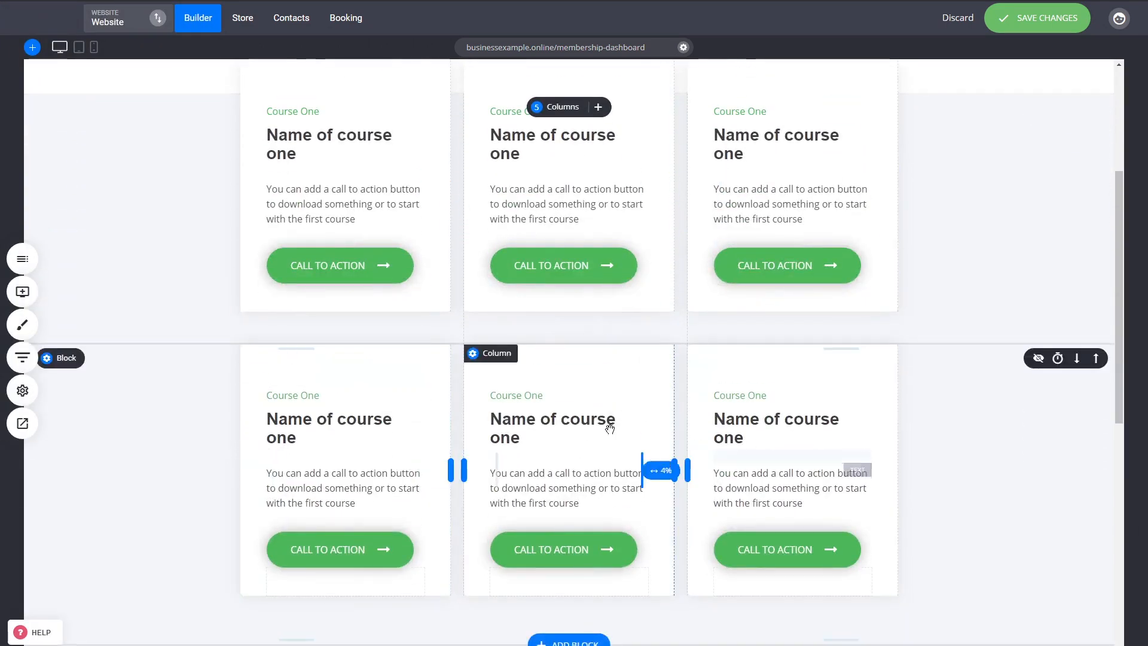
{"action": "scroll", "coordinate": [777, 418], "scroll_direction": "down", "scroll_amount": 3}
{"action": "scroll", "coordinate": [777, 441], "scroll_direction": "up", "scroll_amount": 3}
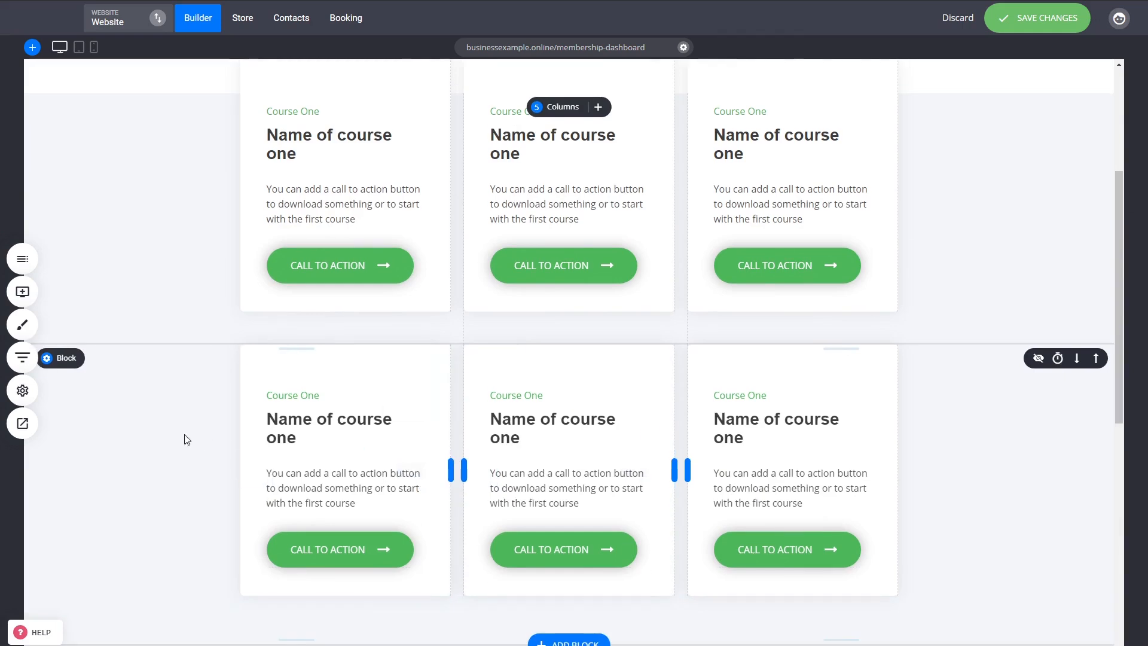
Step: Copy the lower row block of three course cards and insert the copy between that row and the Have any questions section
{"action": "mouse_move", "coordinate": [78, 359]}
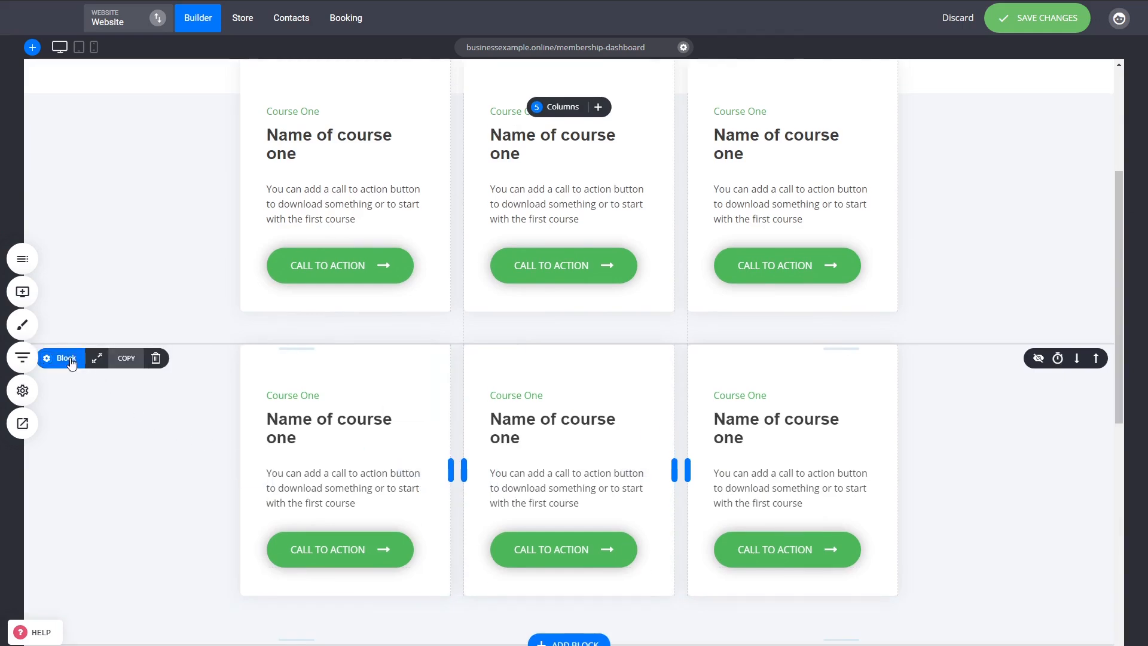
{"action": "left_click", "coordinate": [127, 366]}
{"action": "scroll", "coordinate": [89, 269], "scroll_direction": "down", "scroll_amount": 2}
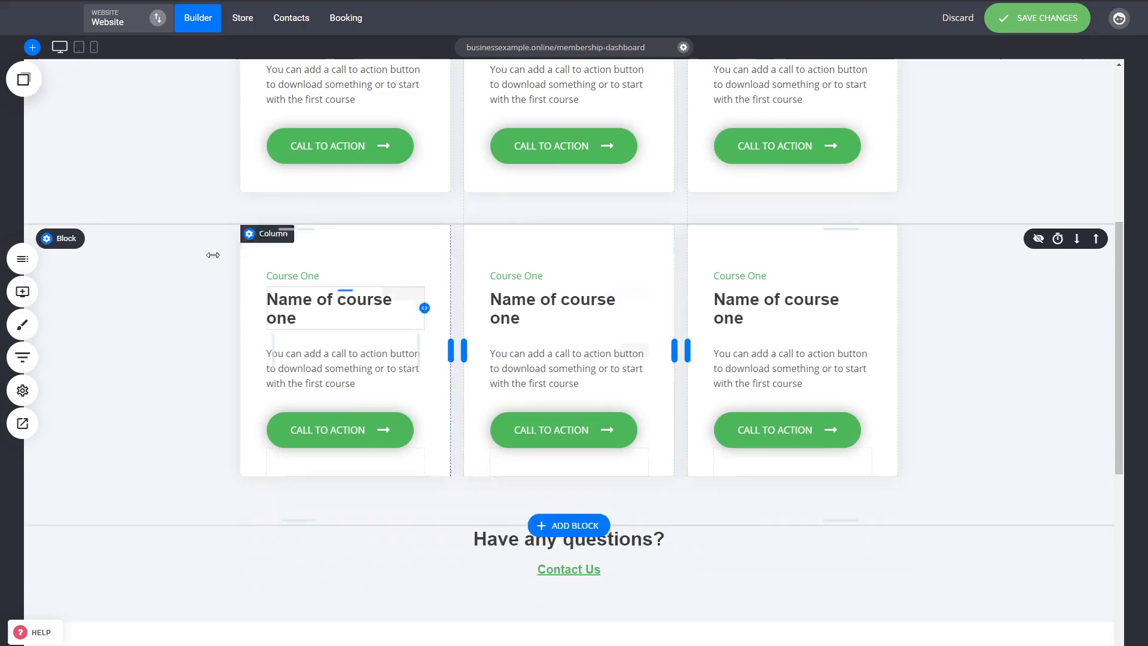
{"action": "left_click", "coordinate": [27, 83]}
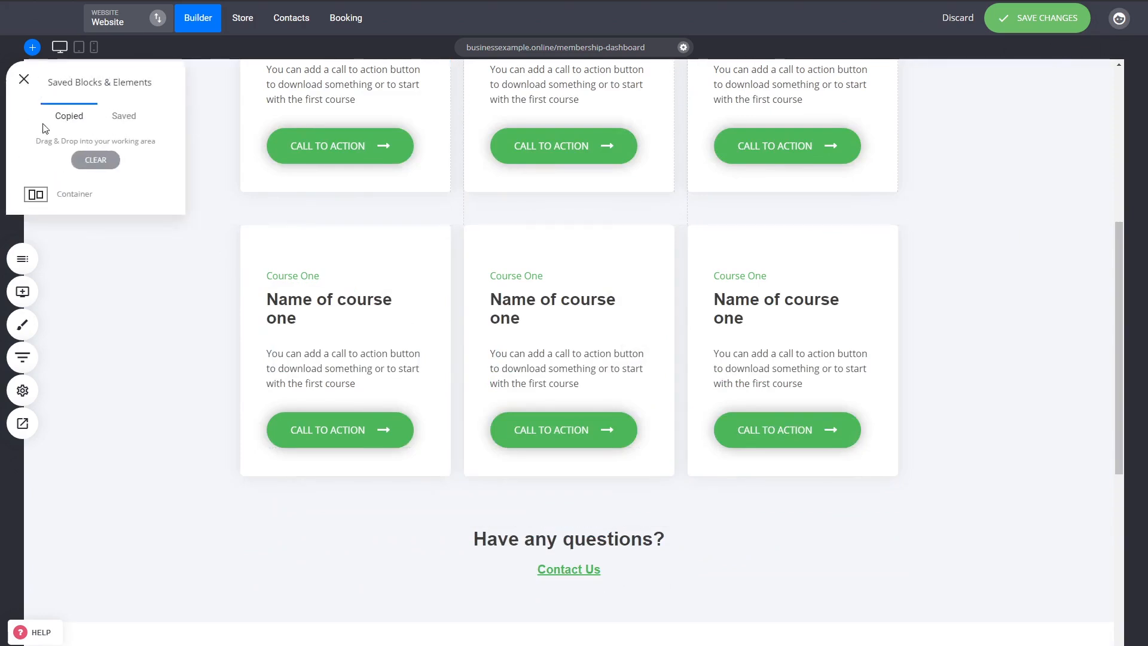
{"action": "left_click_drag", "start_coordinate": [60, 193], "coordinate": [468, 504]}
{"action": "key", "text": "ctrl+z"}
{"action": "key", "text": "ctrl+z"}
{"action": "scroll", "coordinate": [837, 516], "scroll_direction": "down", "scroll_amount": 1}
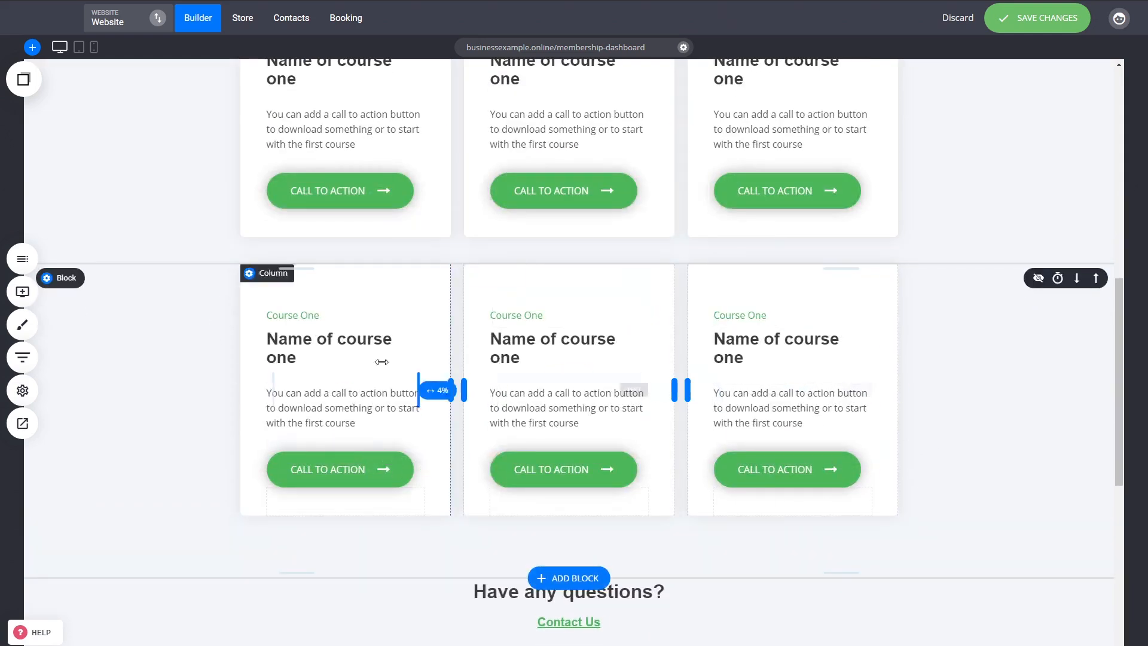
Step: Compare the course card rows on the Membership Dashboard with the pages in the Courses group, and save the changes
{"action": "left_click", "coordinate": [22, 258]}
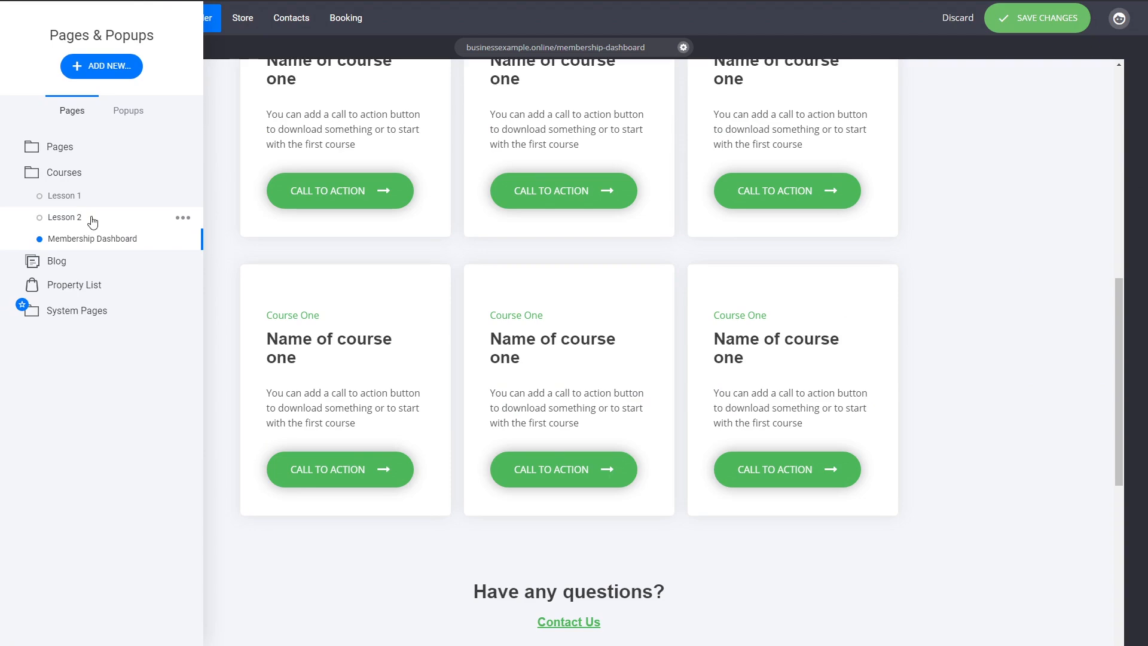
{"action": "left_click", "coordinate": [961, 322]}
{"action": "scroll", "coordinate": [962, 334], "scroll_direction": "up", "scroll_amount": 5}
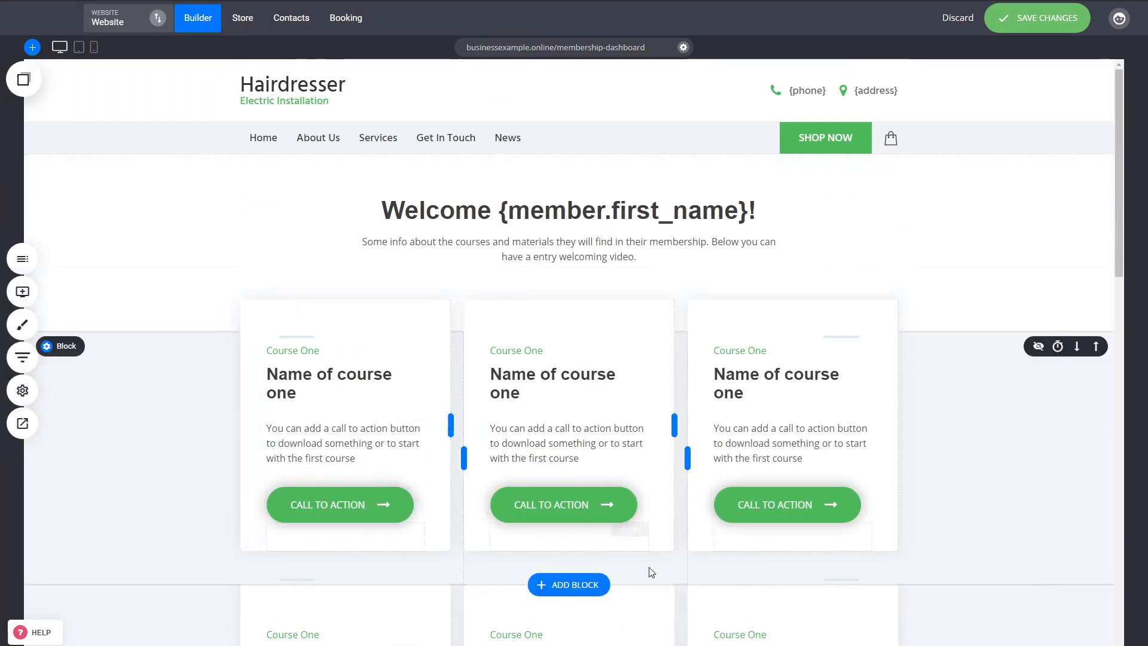
{"action": "scroll", "coordinate": [990, 418], "scroll_direction": "down", "scroll_amount": 2}
{"action": "scroll", "coordinate": [990, 418], "scroll_direction": "down", "scroll_amount": 3}
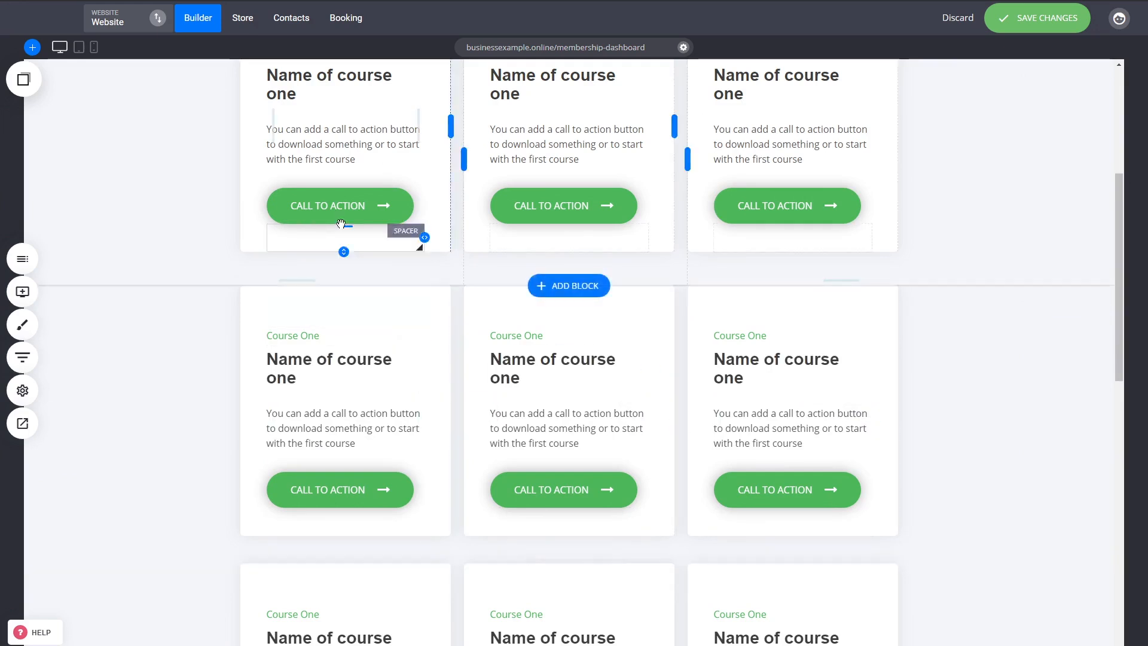
{"action": "left_click", "coordinate": [22, 257]}
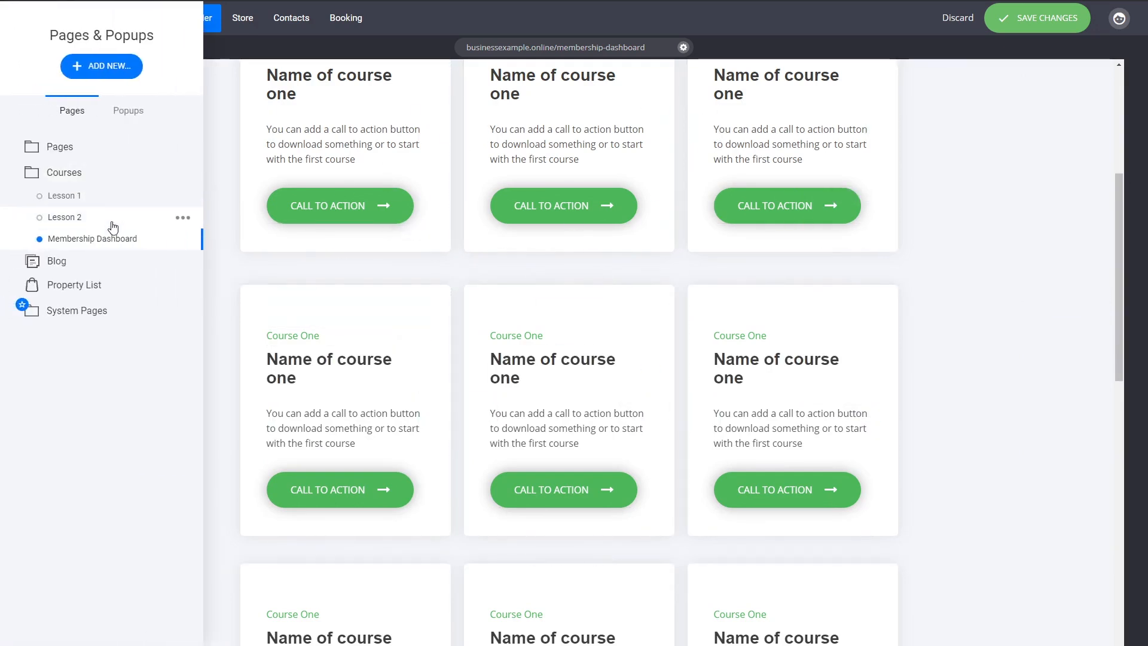
{"action": "left_click", "coordinate": [944, 239]}
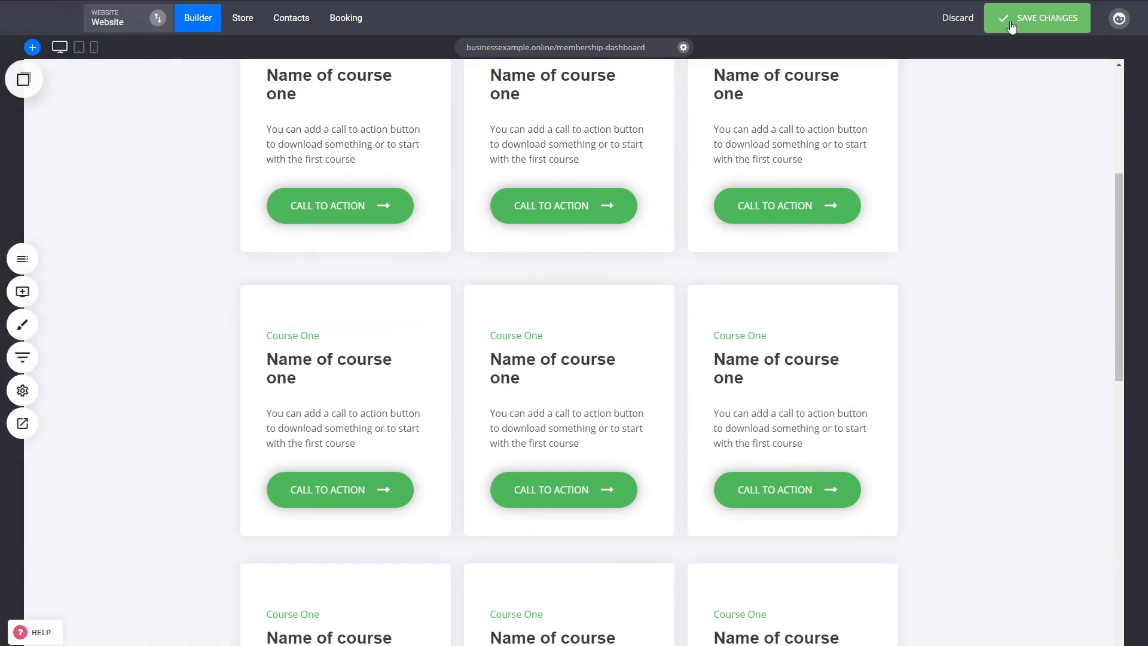
{"action": "left_click", "coordinate": [1037, 18]}
Step: Start a new page from the Membership / Course template with the course menu and Upcoming Webinars sidebar beside a Welcome video
{"action": "left_click", "coordinate": [22, 275]}
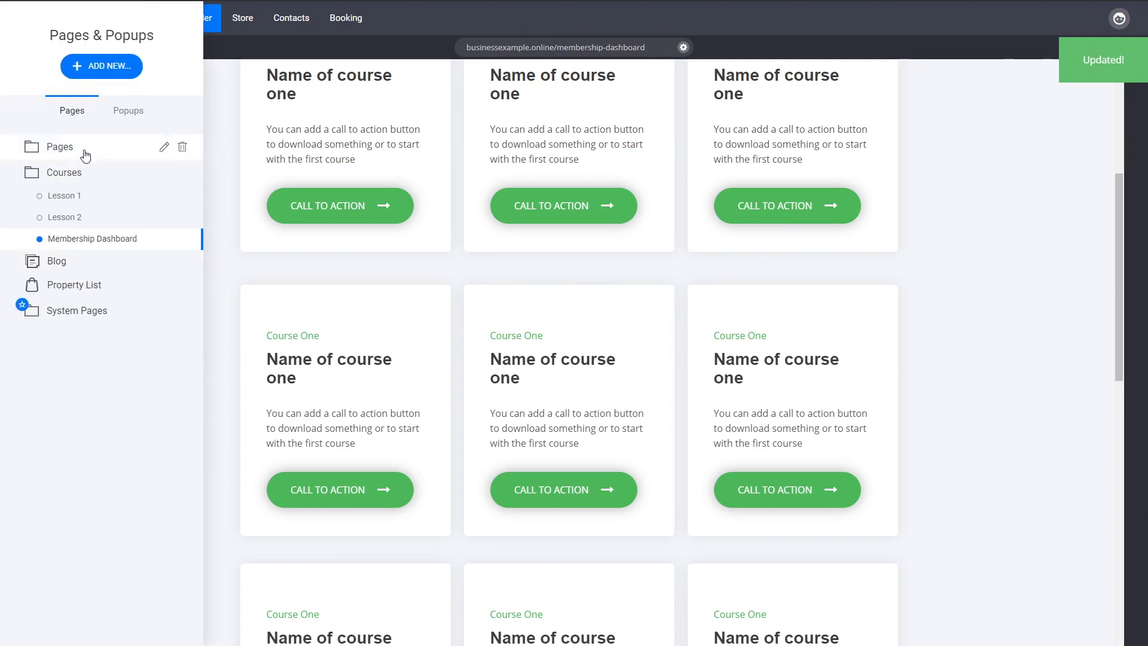
{"action": "left_click", "coordinate": [115, 71]}
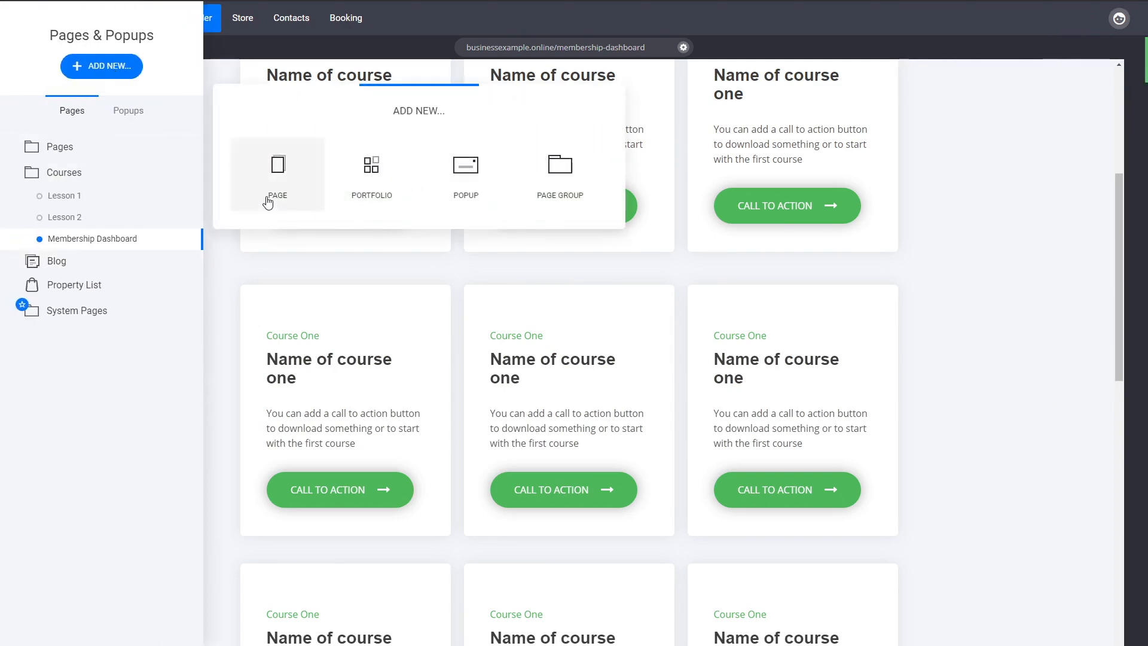
{"action": "left_click", "coordinate": [237, 210]}
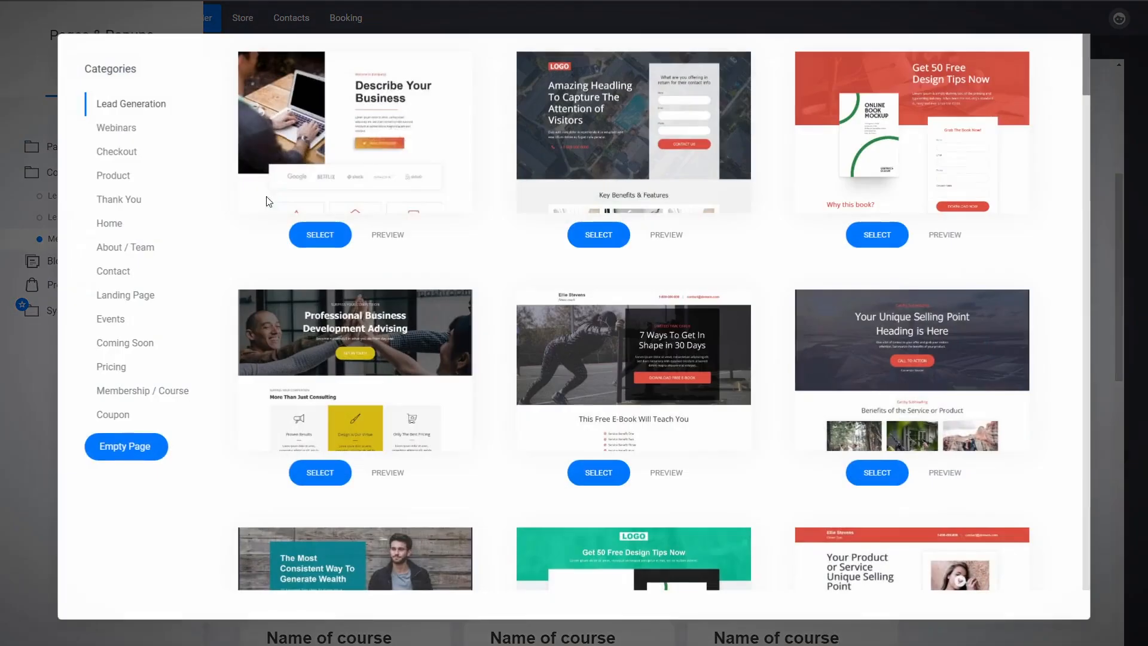
{"action": "left_click", "coordinate": [154, 396]}
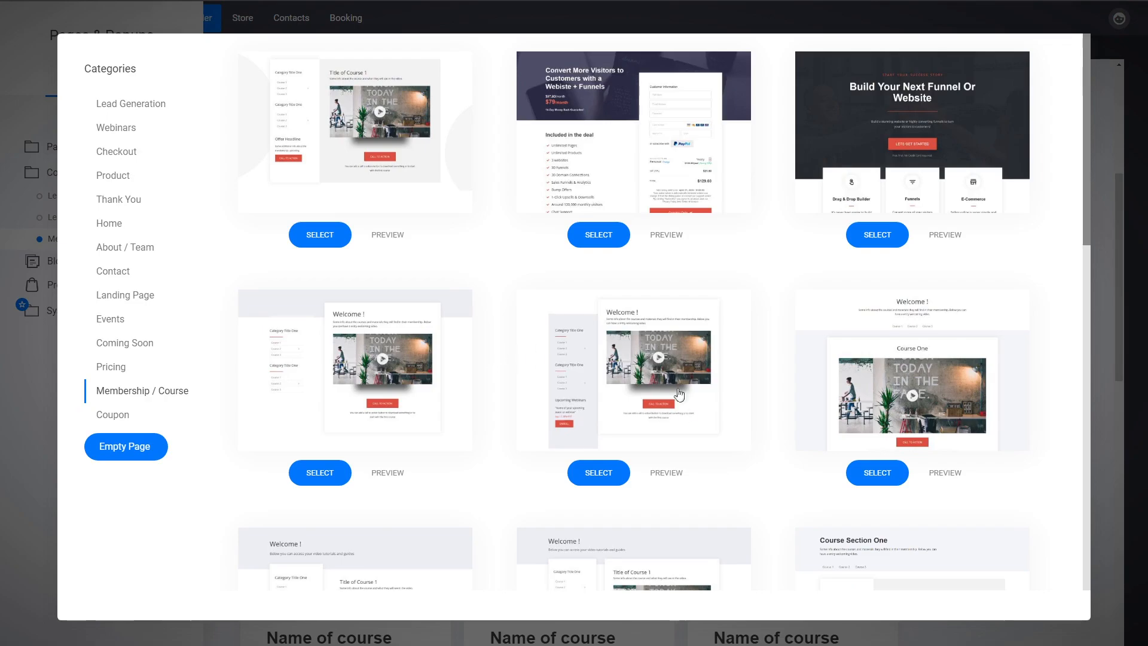
{"action": "left_click", "coordinate": [673, 473]}
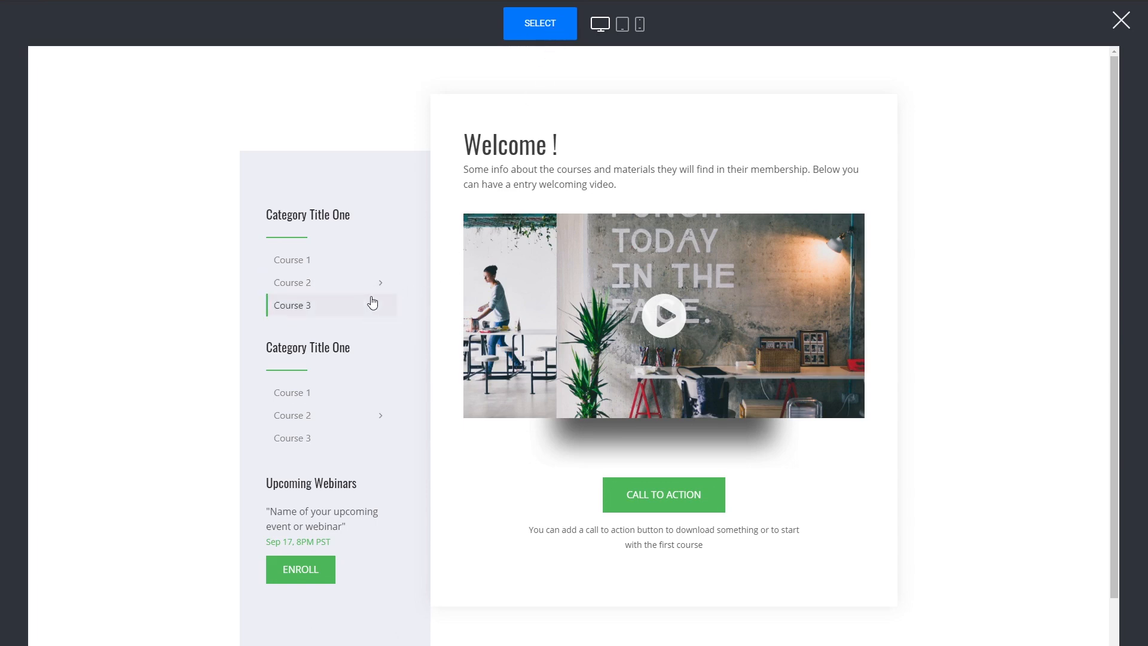
{"action": "left_click", "coordinate": [538, 27]}
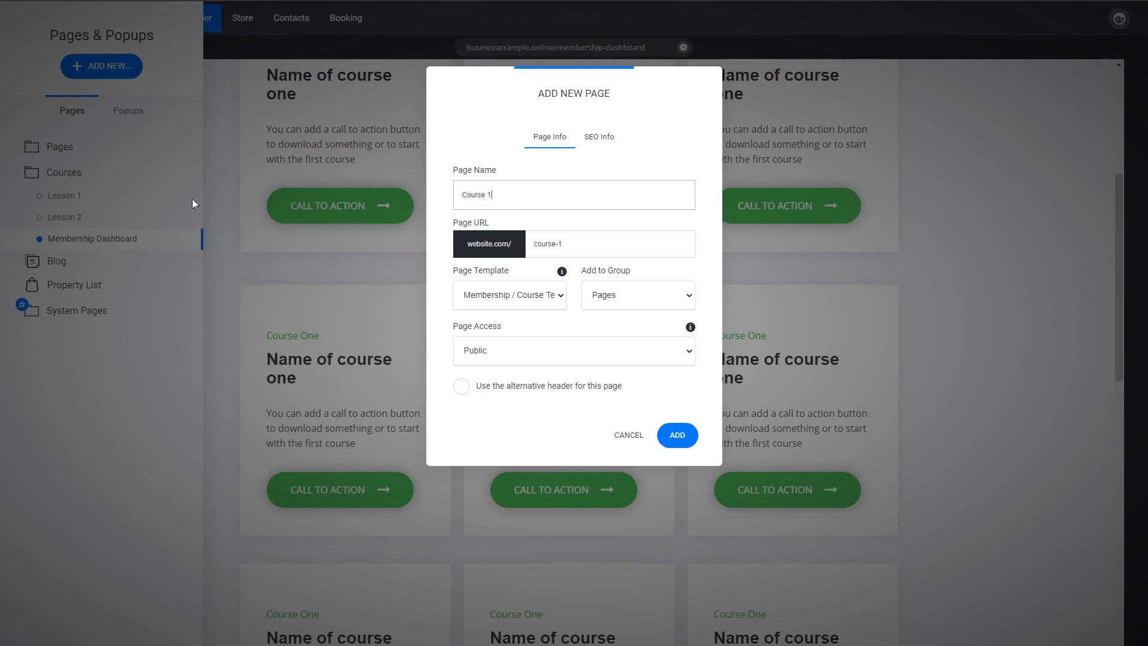
Step: Name the new page Course 1, assign it to the Courses group with Public access, and add it
{"action": "left_click", "coordinate": [604, 330]}
{"action": "left_click", "coordinate": [675, 433]}
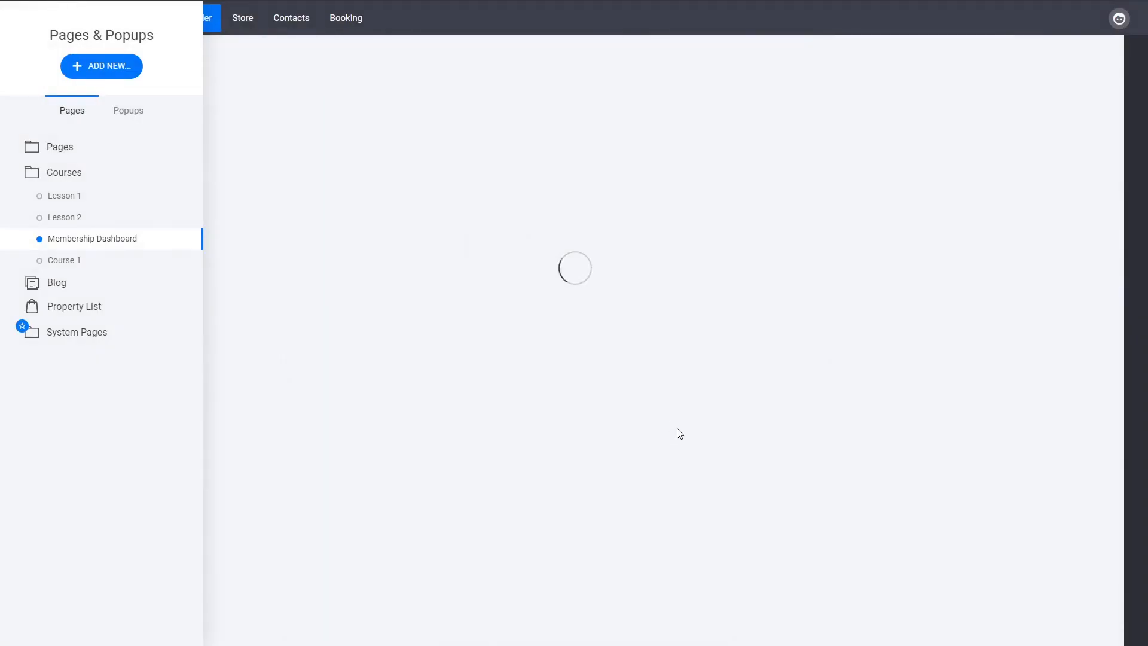
{"action": "left_click", "coordinate": [1039, 347]}
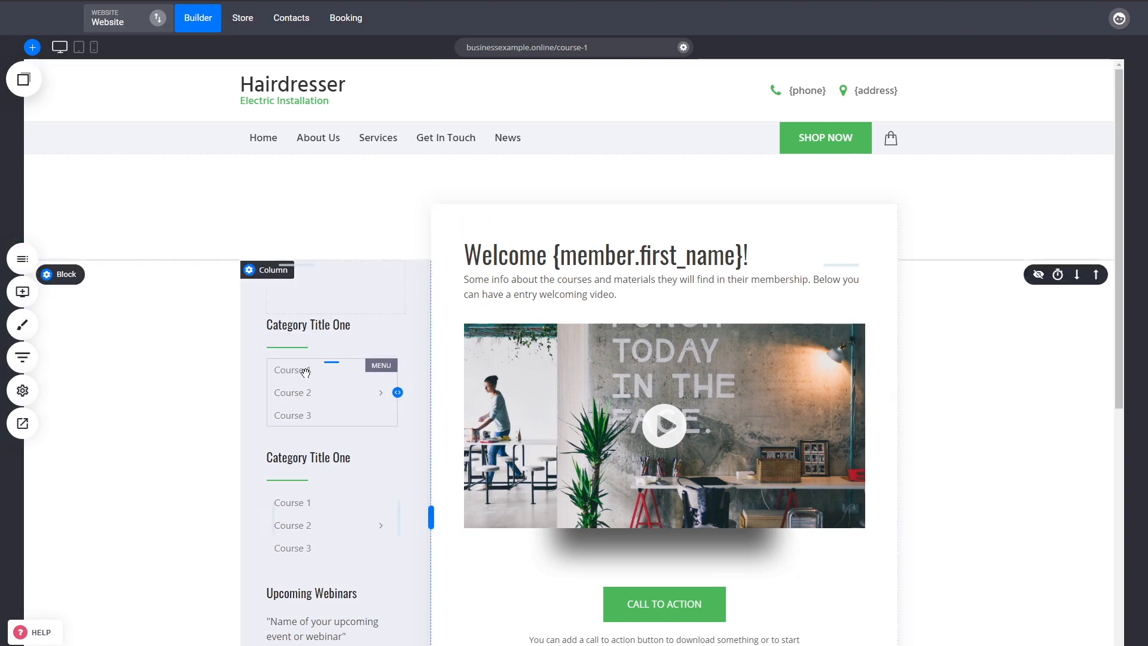
Step: Examine the Course 1 page's sidebar headings, course menus and video area, along with its page options in the Courses group
{"action": "scroll", "coordinate": [584, 231], "scroll_direction": "down", "scroll_amount": 2}
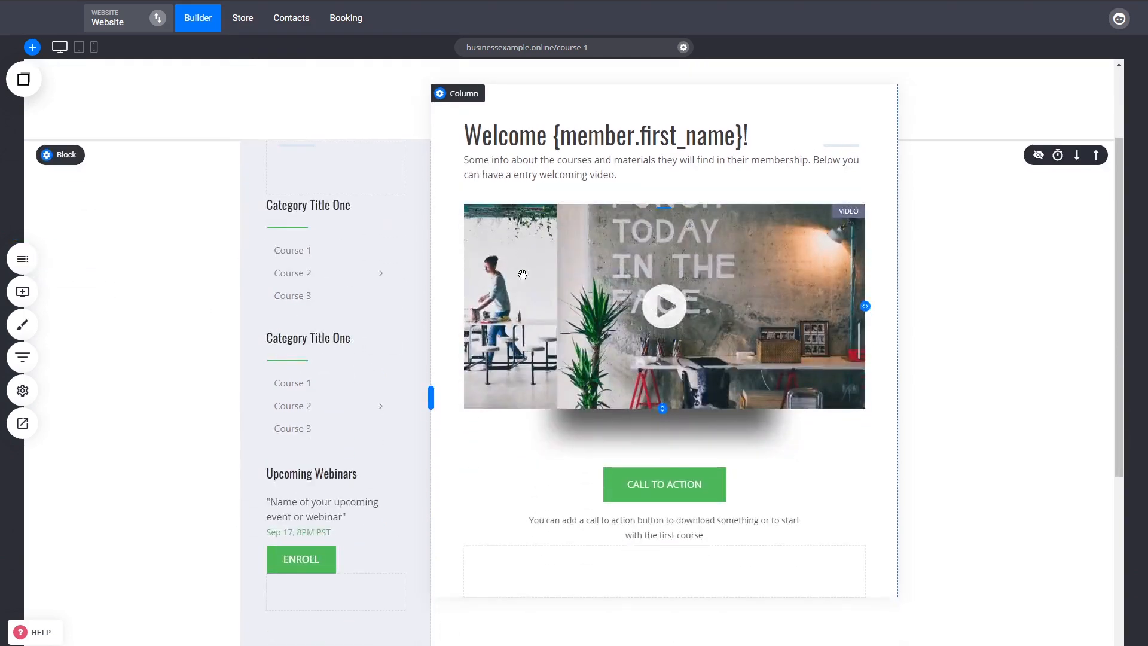
{"action": "left_click", "coordinate": [25, 262]}
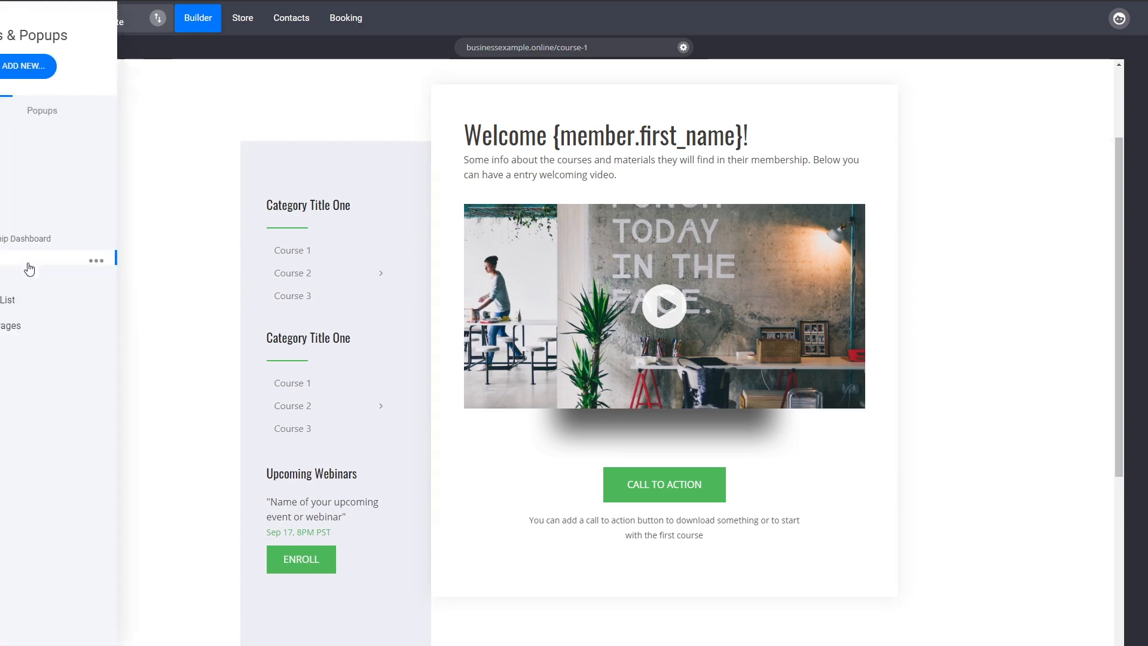
{"action": "left_click", "coordinate": [182, 261]}
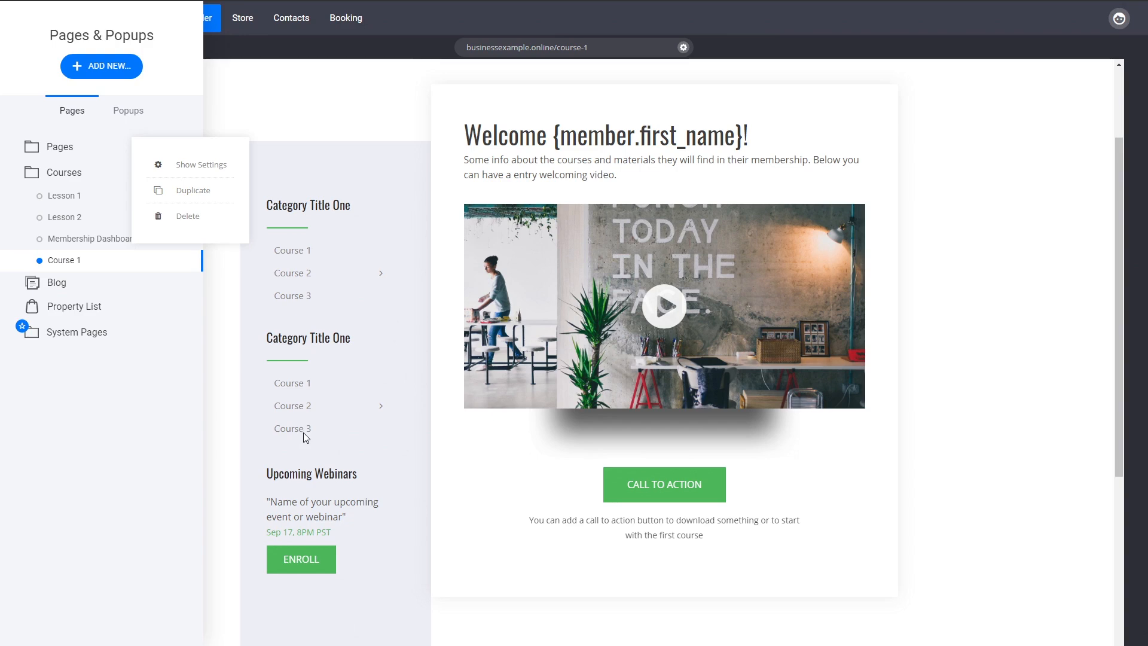
{"action": "left_click", "coordinate": [1019, 341]}
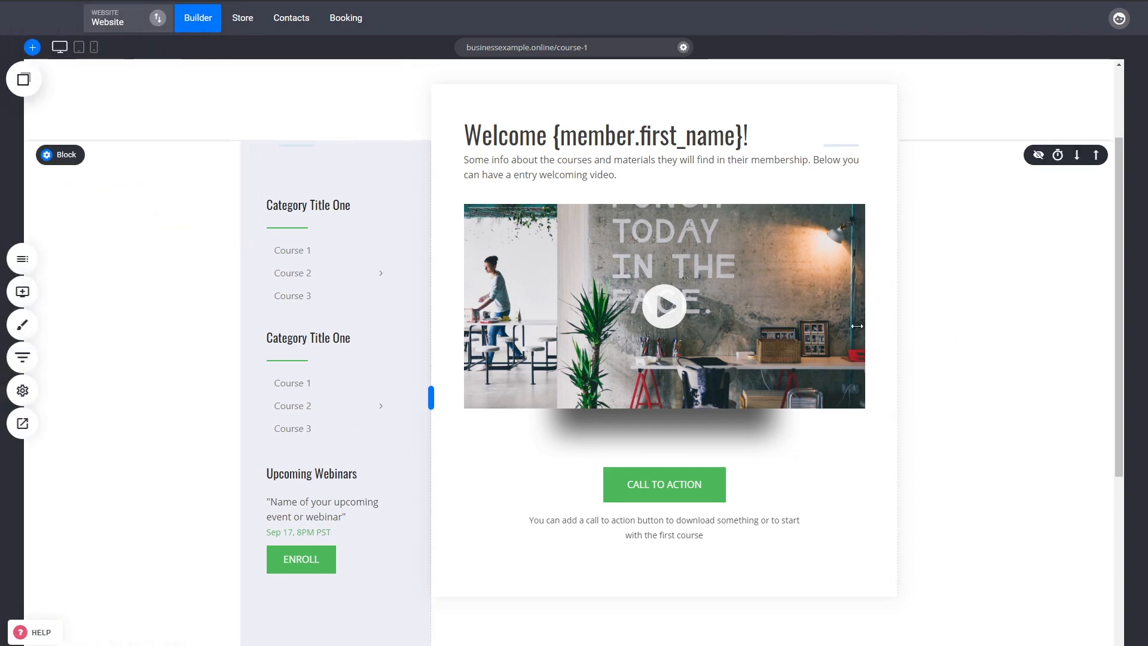
{"action": "scroll", "coordinate": [981, 448], "scroll_direction": "up", "scroll_amount": 2}
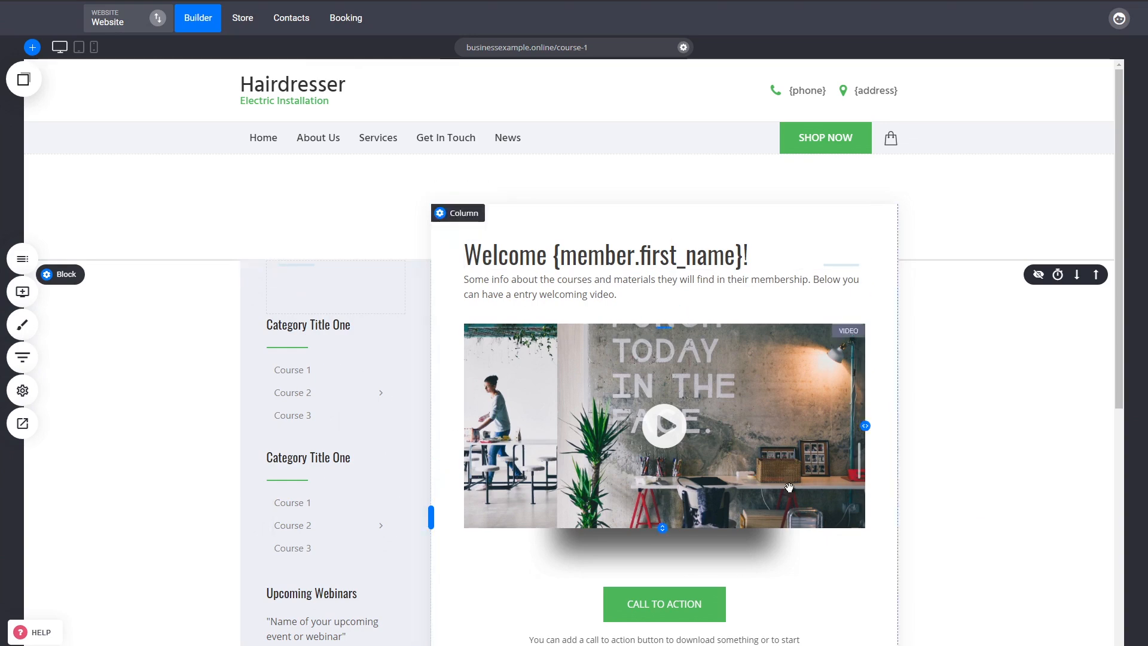
{"action": "scroll", "coordinate": [1030, 495], "scroll_direction": "down", "scroll_amount": 4}
{"action": "scroll", "coordinate": [974, 484], "scroll_direction": "up", "scroll_amount": 4}
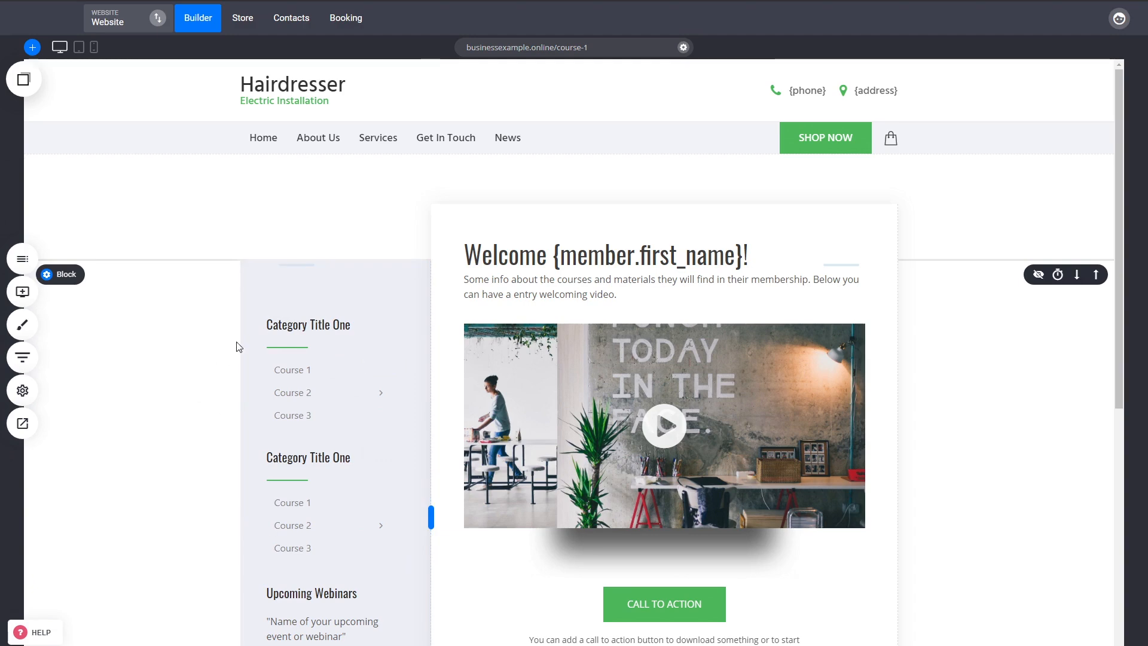
{"action": "left_click", "coordinate": [22, 258]}
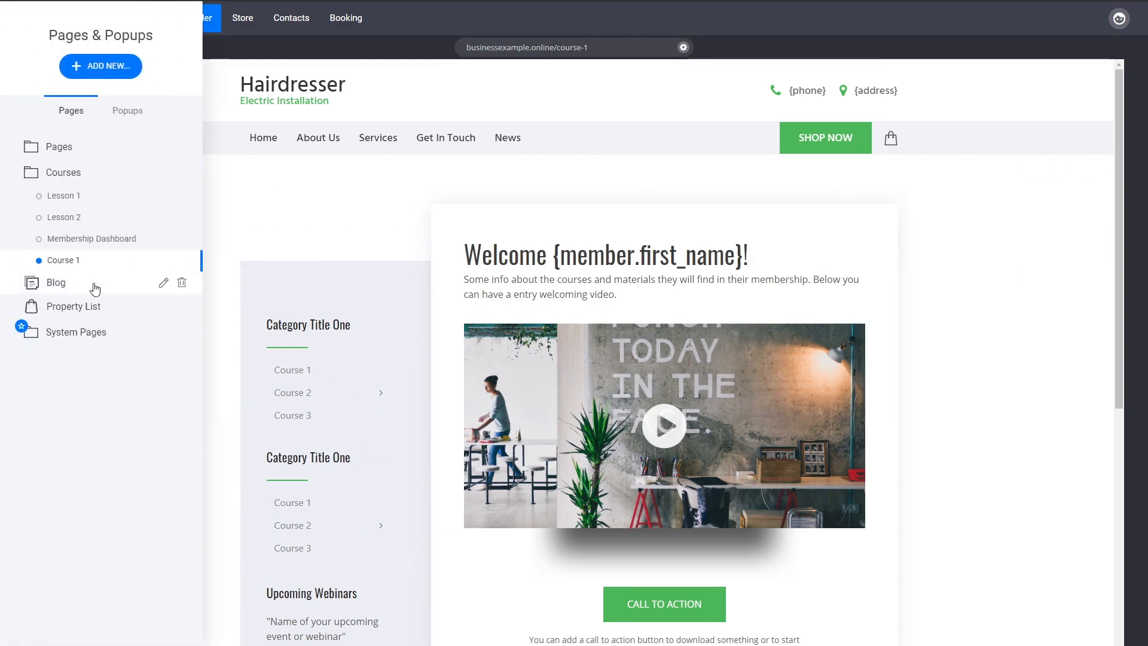
{"action": "left_click", "coordinate": [962, 434]}
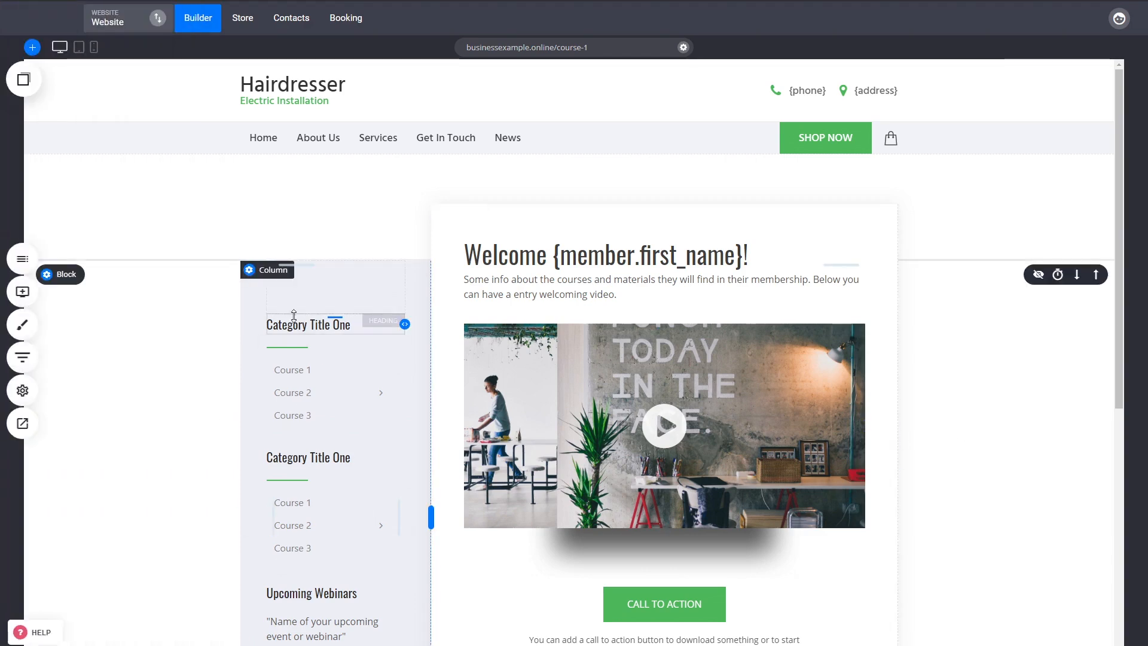
{"action": "left_click", "coordinate": [311, 325]}
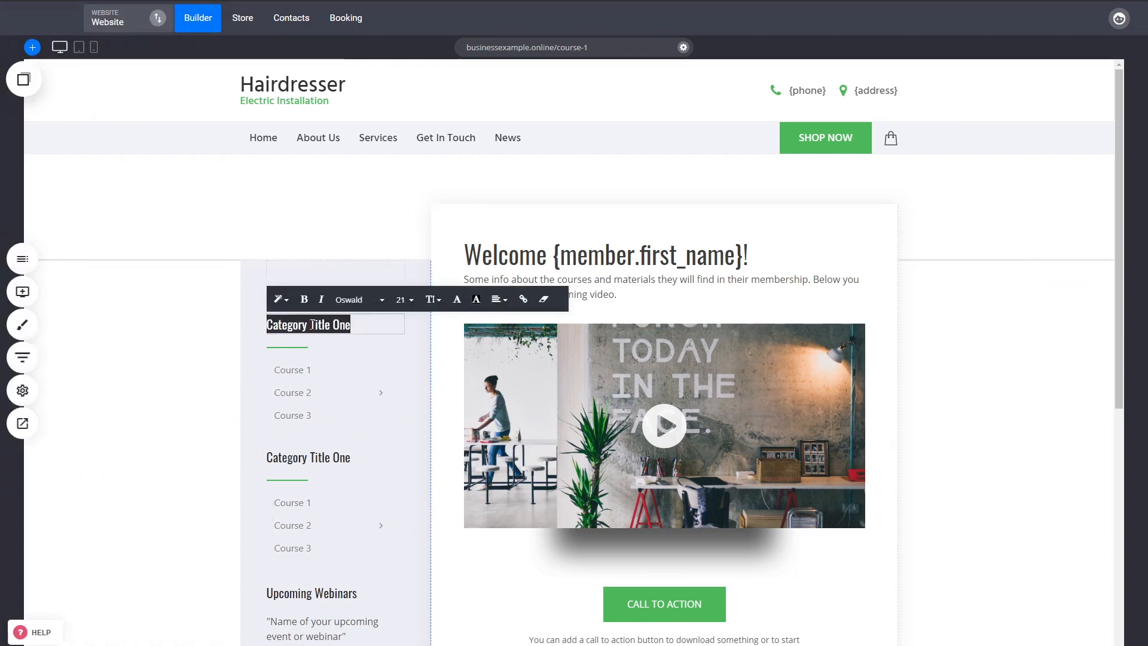
{"action": "left_click", "coordinate": [159, 328]}
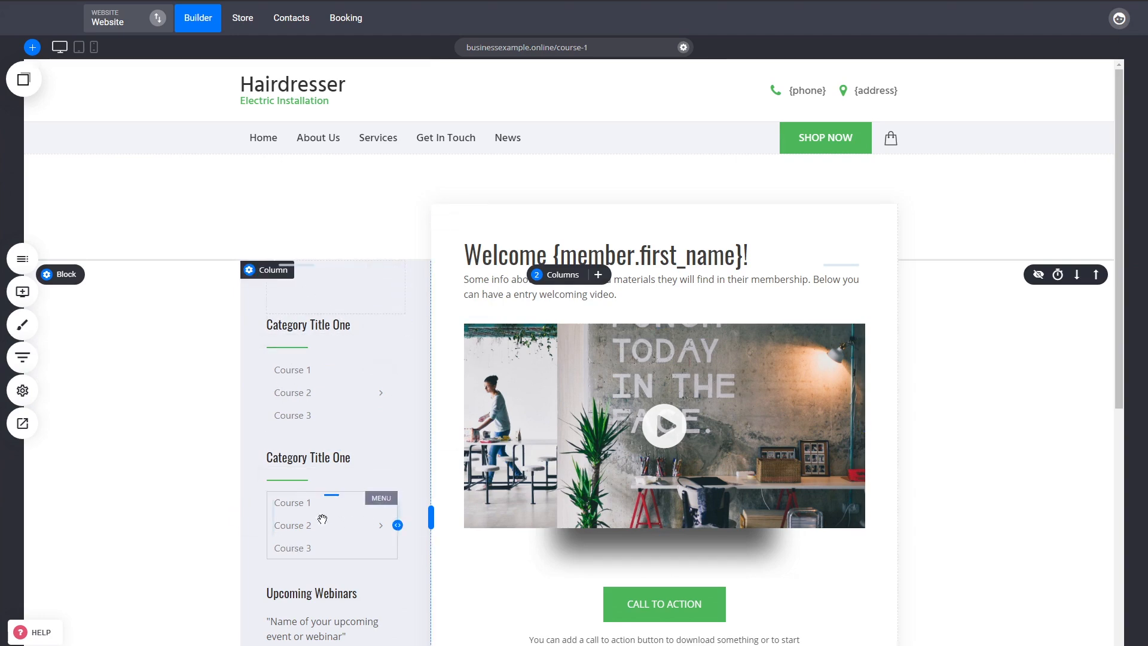
Step: Save the course menu sidebar's content as a global column named Course Navigation, and save the page changes
{"action": "left_click", "coordinate": [264, 271]}
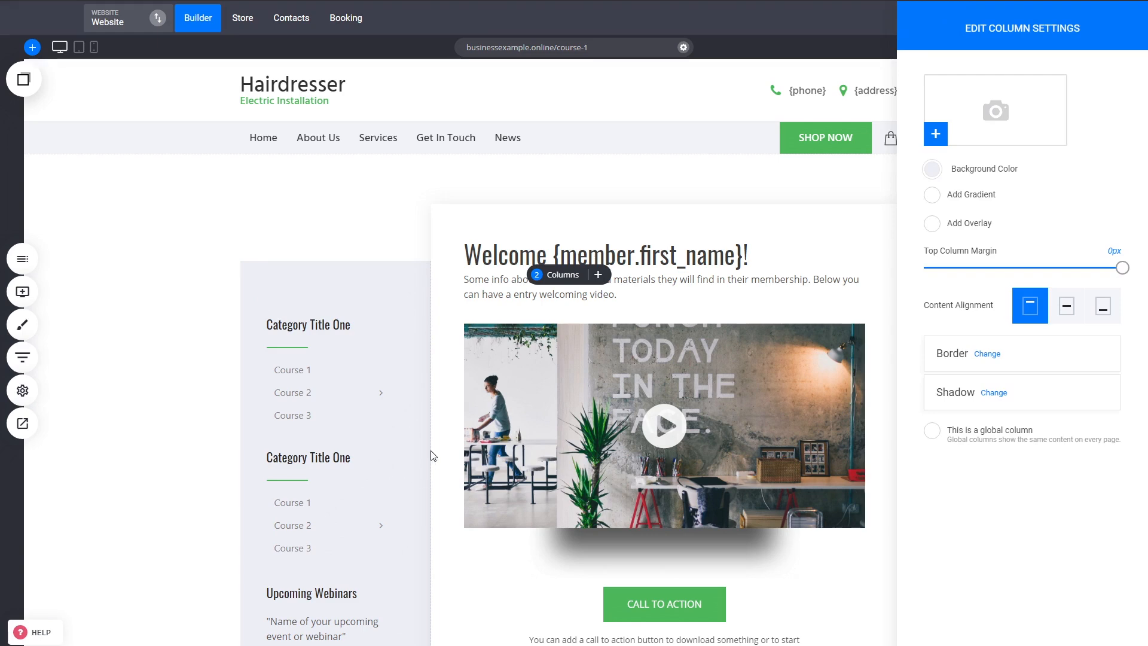
{"action": "left_click", "coordinate": [981, 441]}
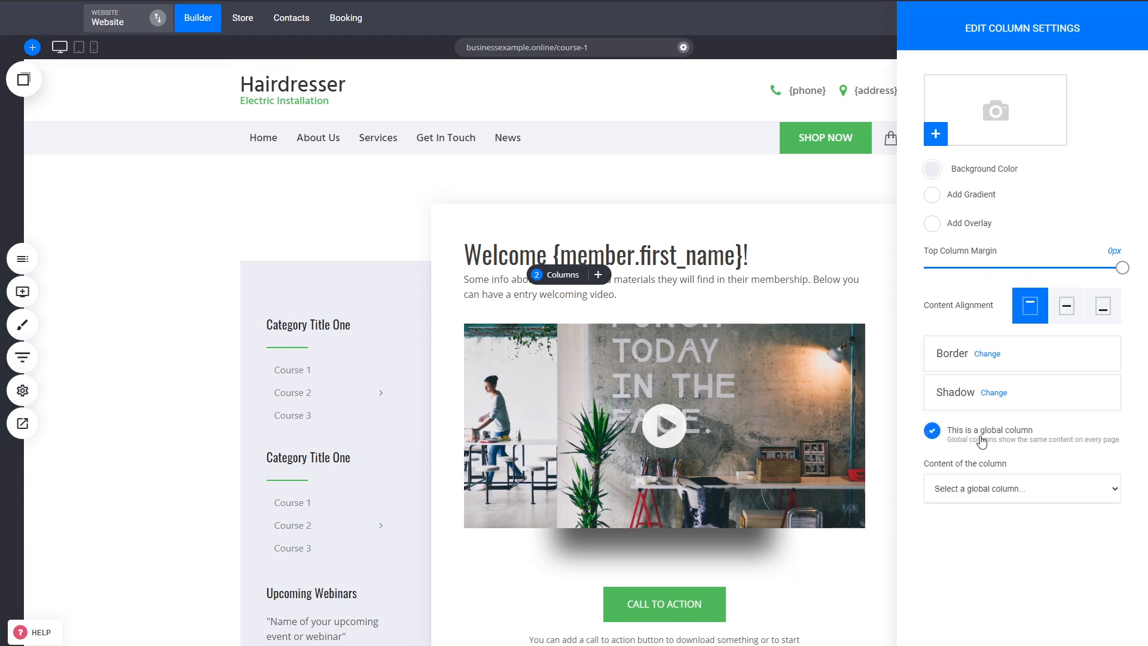
{"action": "left_click", "coordinate": [972, 516]}
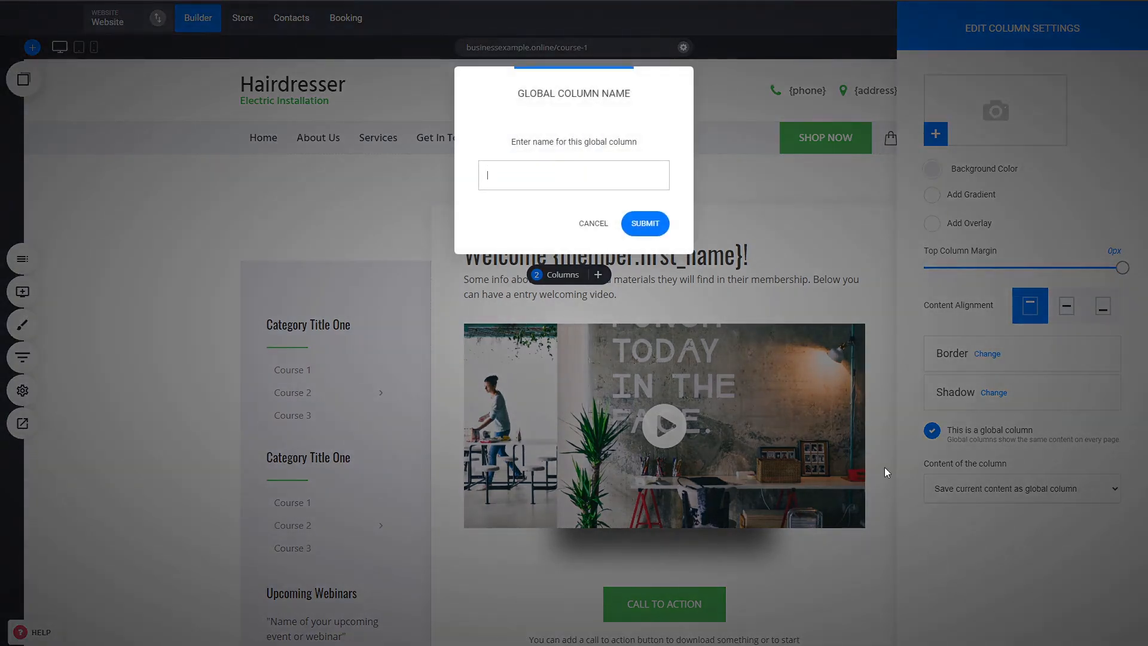
{"action": "type", "text": "Course Navigation"}
{"action": "left_click", "coordinate": [645, 223]}
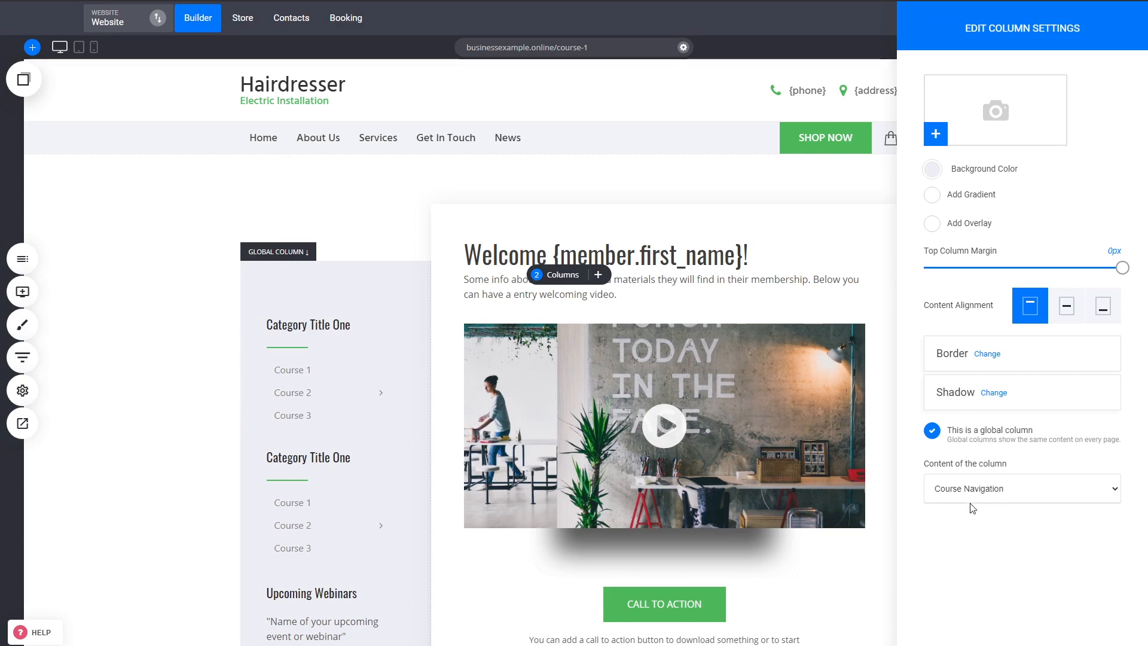
{"action": "left_click", "coordinate": [351, 345]}
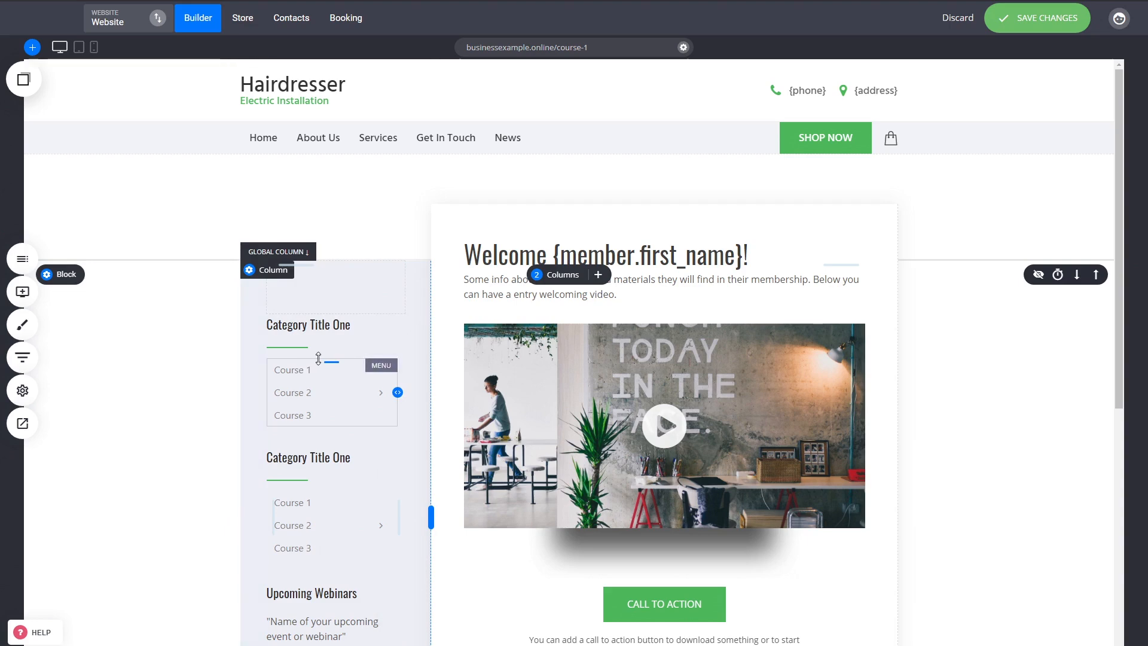
{"action": "left_click", "coordinate": [1043, 30]}
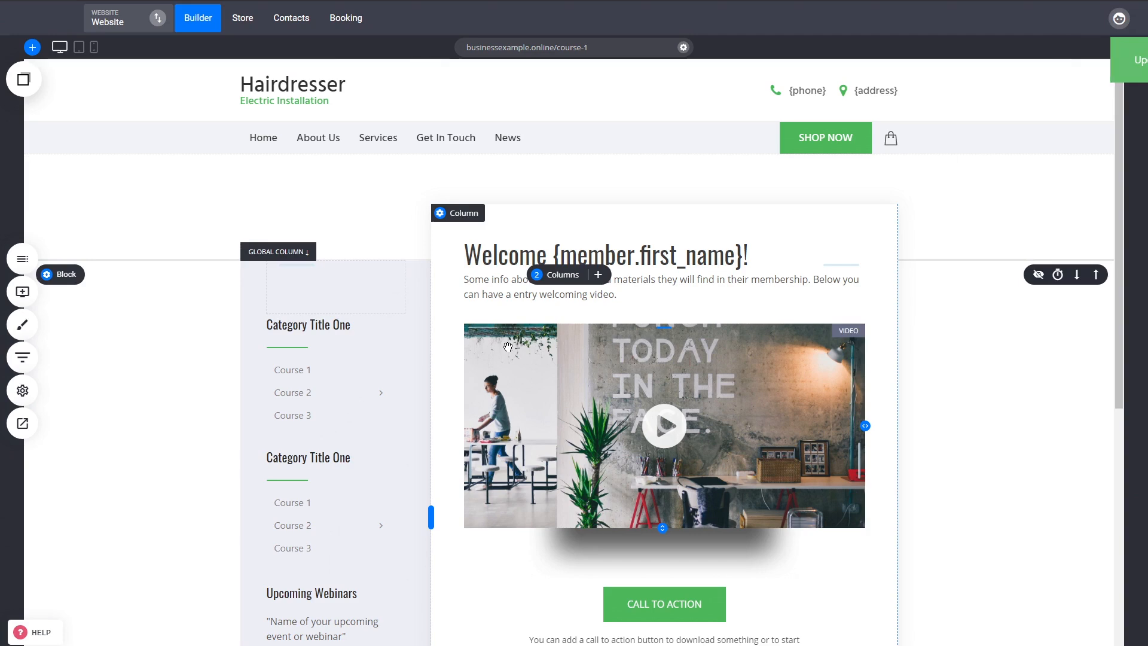
Step: Duplicate the Course 1 page in the Courses group
{"action": "left_click", "coordinate": [24, 259]}
{"action": "left_click", "coordinate": [181, 262]}
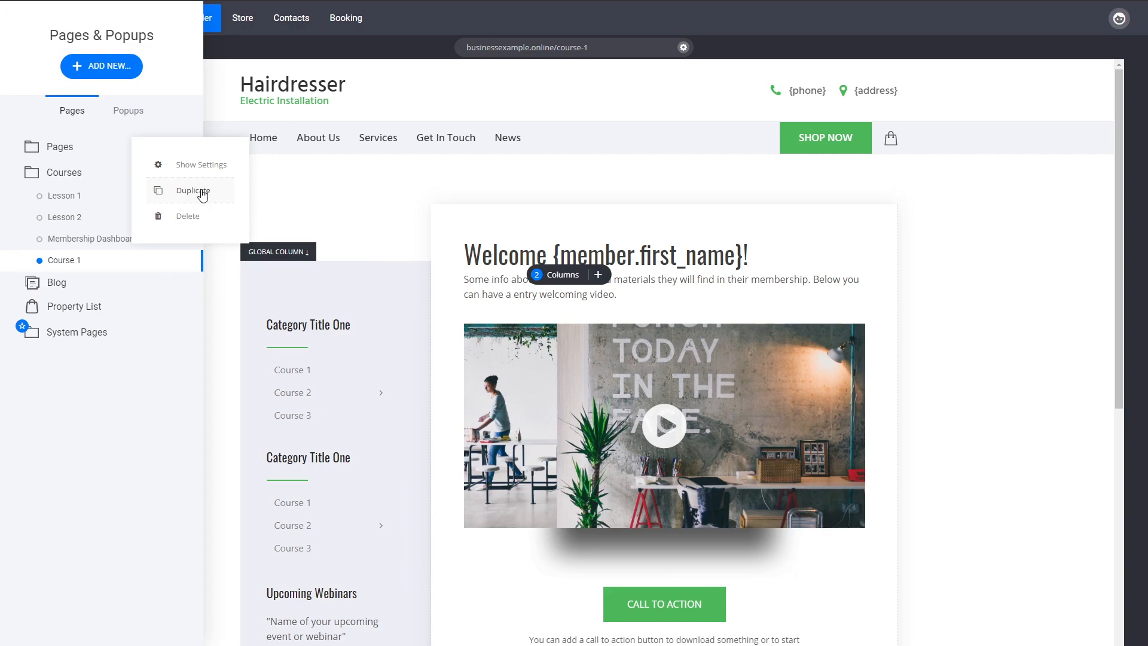
{"action": "left_click", "coordinate": [197, 191]}
{"action": "left_click", "coordinate": [635, 291]}
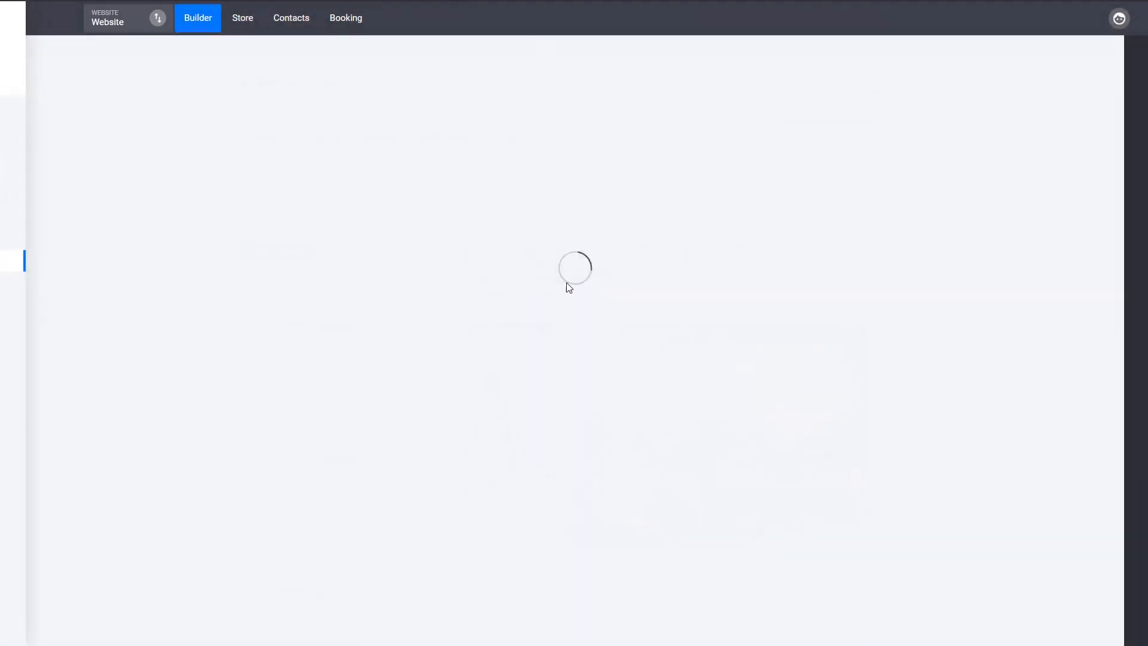
Step: Rename the duplicated Course 1 page in the Courses group as Course 2 with the URL course-2, and save it
{"action": "left_click", "coordinate": [21, 257]}
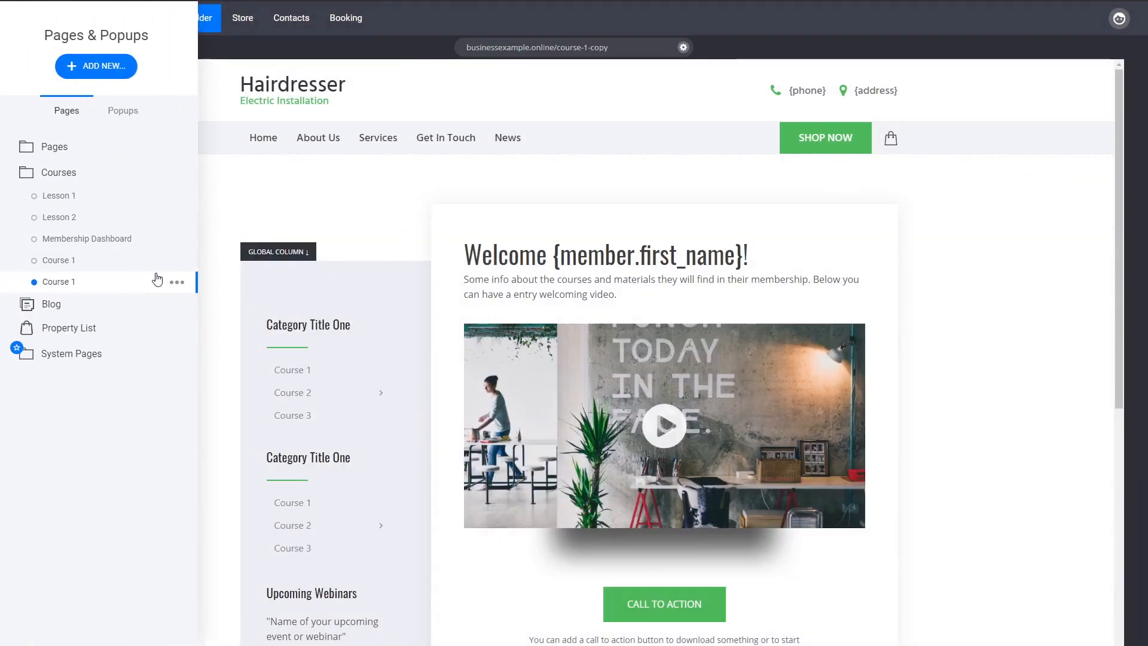
{"action": "left_click", "coordinate": [177, 282]}
{"action": "left_click", "coordinate": [197, 184]}
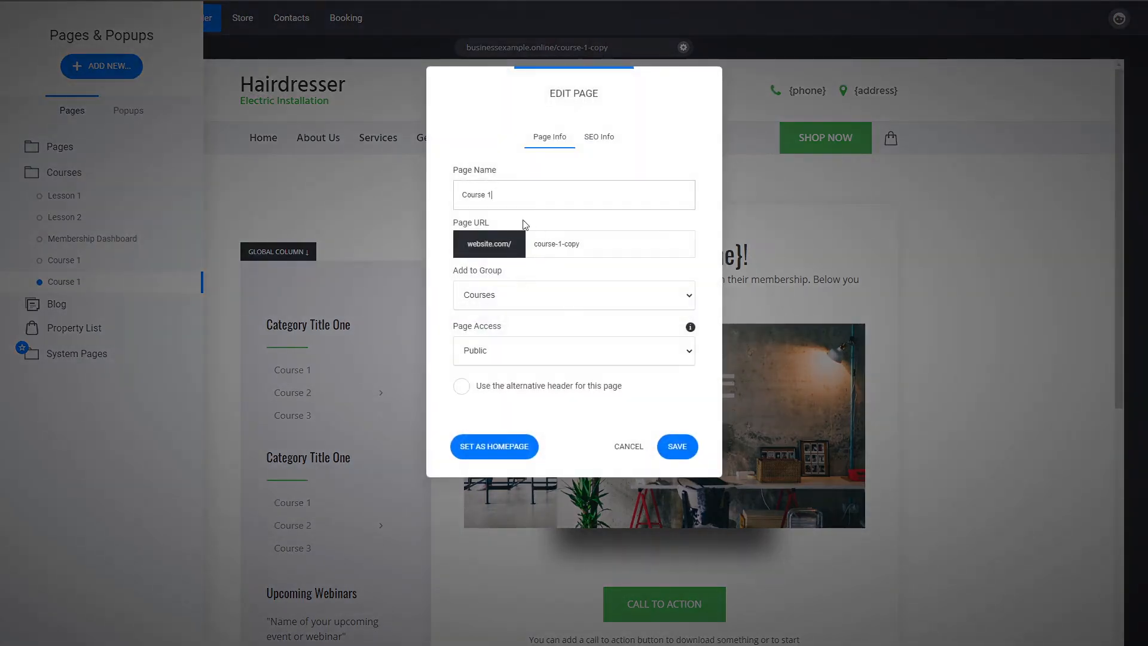
{"action": "left_click_drag", "start_coordinate": [581, 244], "coordinate": [559, 239]}
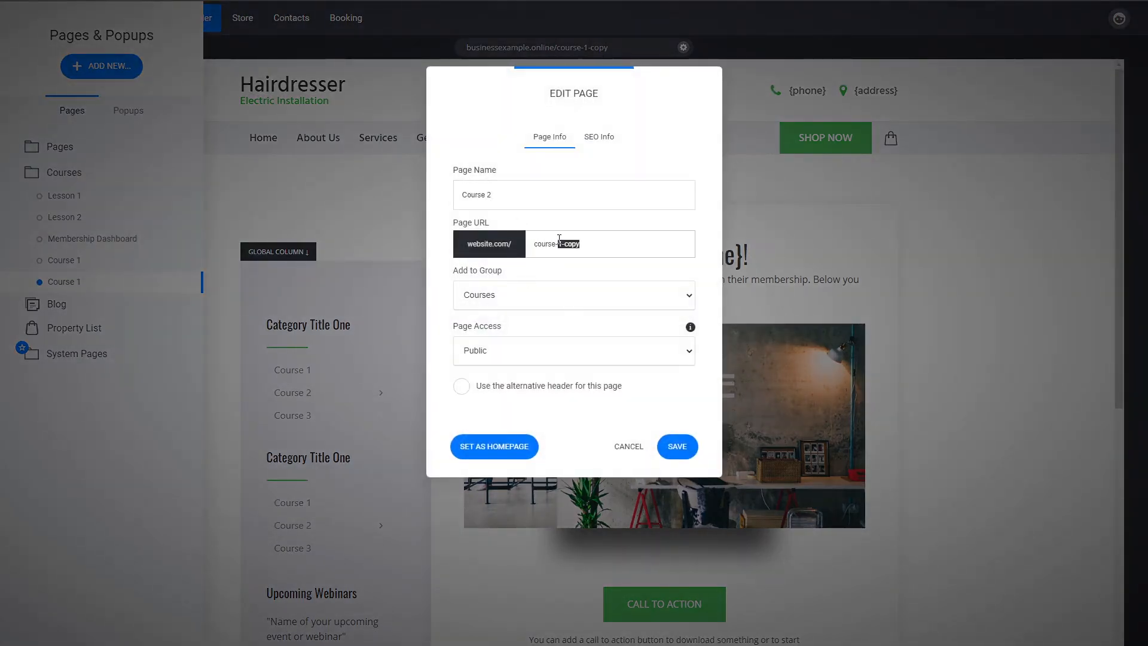
{"action": "type", "text": "2"}
{"action": "left_click", "coordinate": [675, 447]}
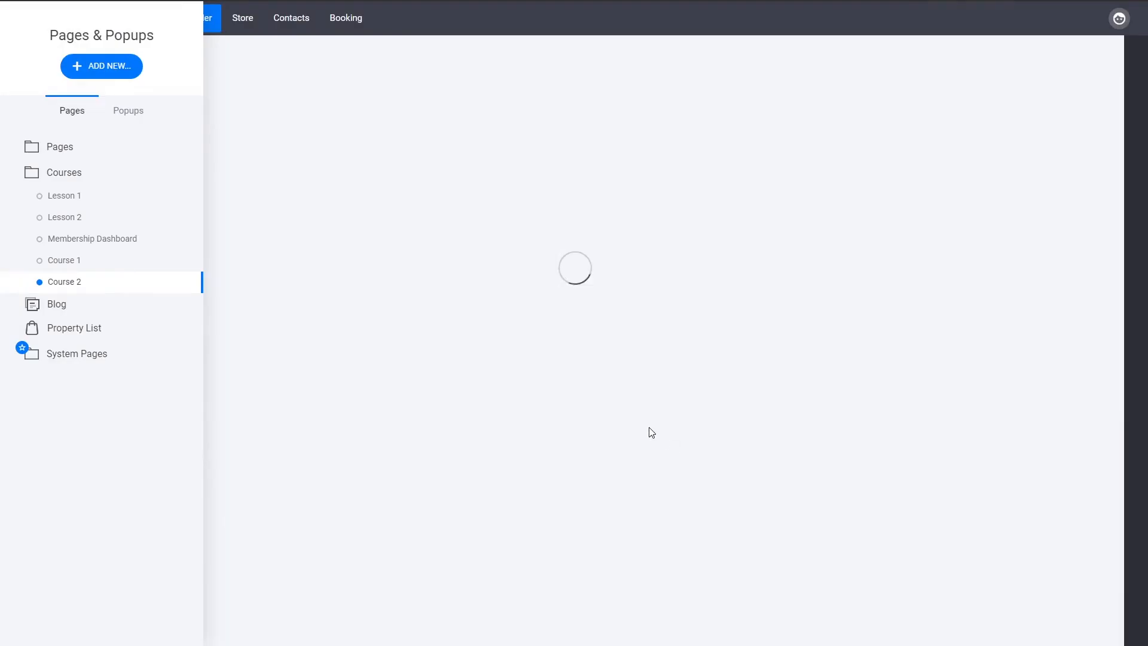
{"action": "left_click", "coordinate": [994, 366]}
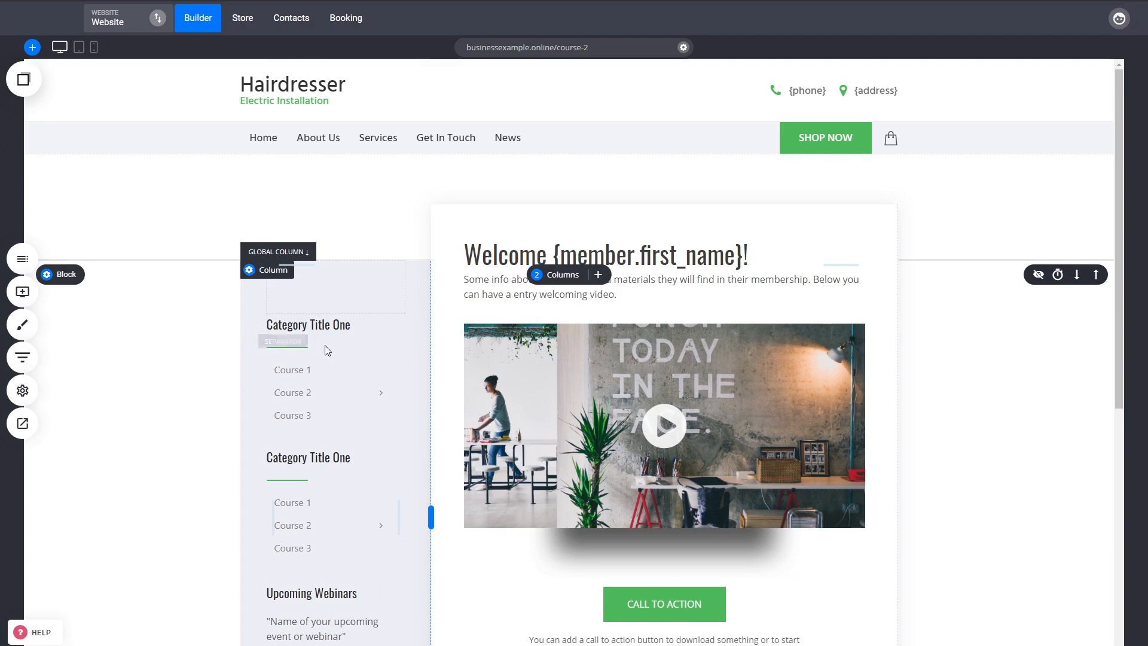
Step: Change the first category heading in the global sidebar column to Category One
{"action": "double_click", "coordinate": [325, 330]}
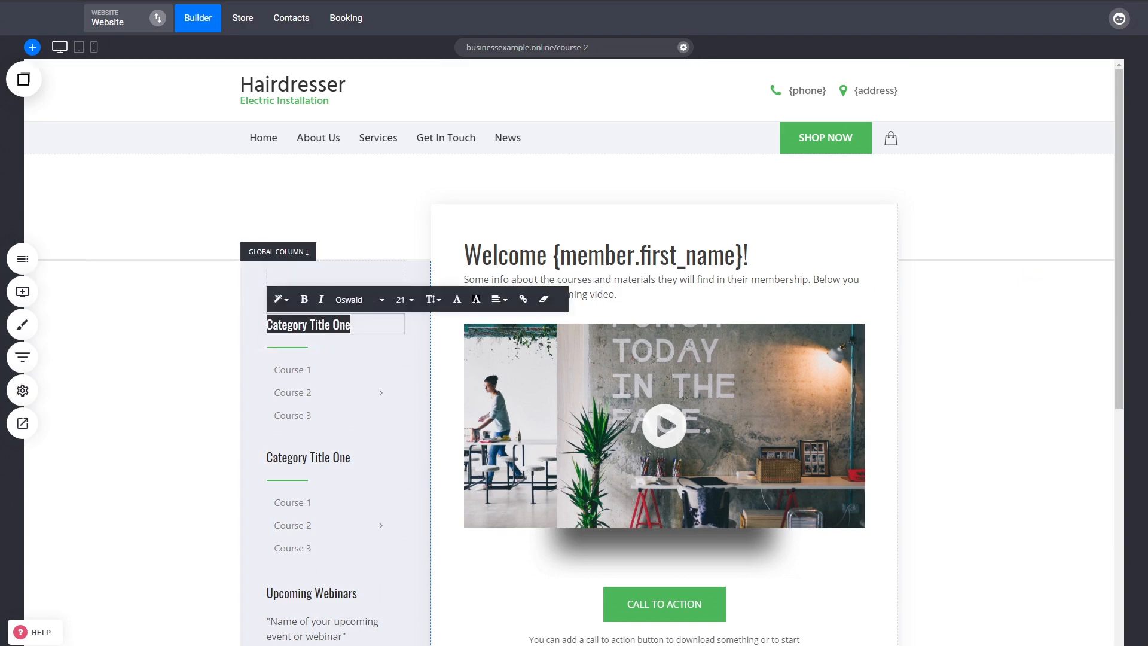
{"action": "type", "text": "C"}
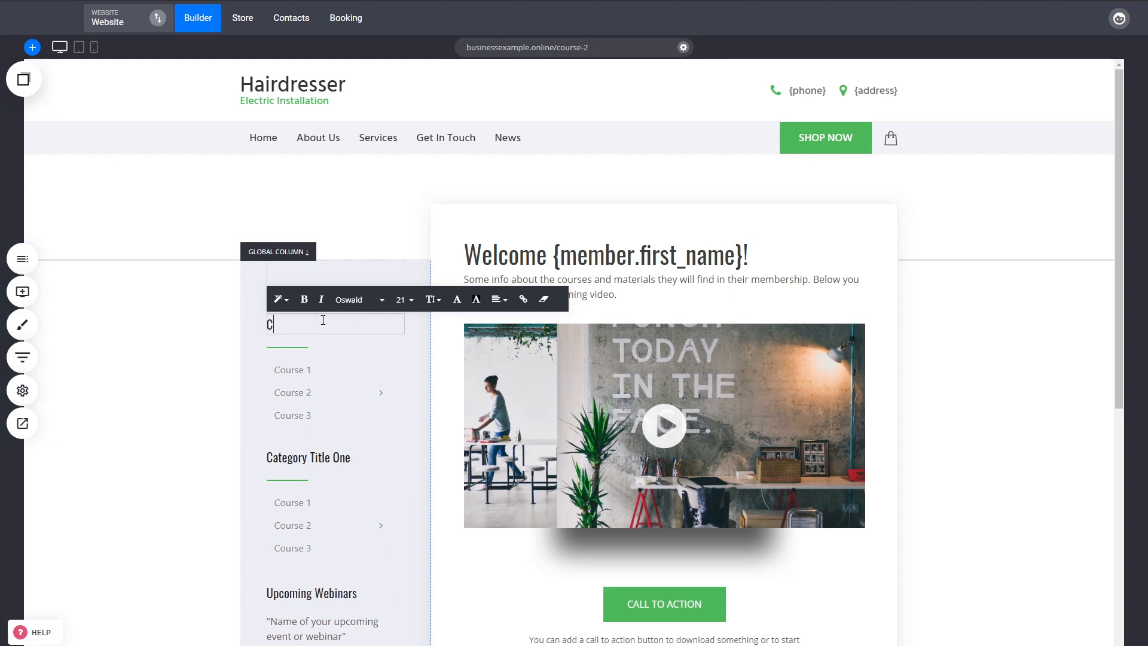
{"action": "type", "text": "ategory "}
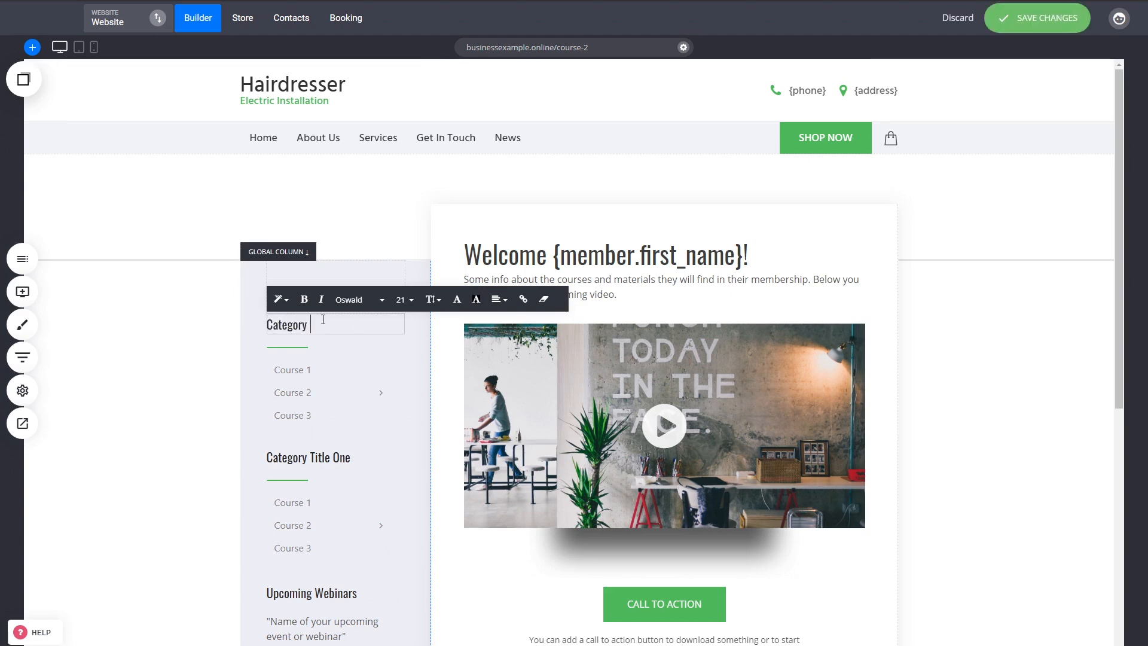
{"action": "type", "text": "One"}
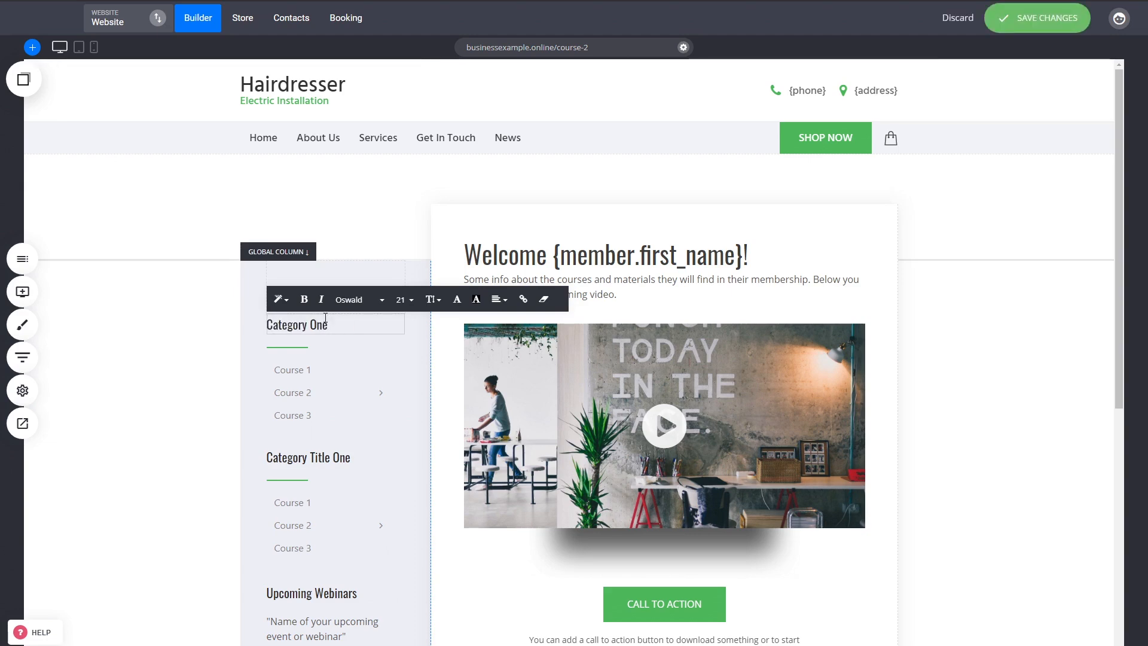
Step: Change the second category heading in the global sidebar column to Category Two, and save the page changes
{"action": "double_click", "coordinate": [301, 456]}
{"action": "type", "text": "Categ"}
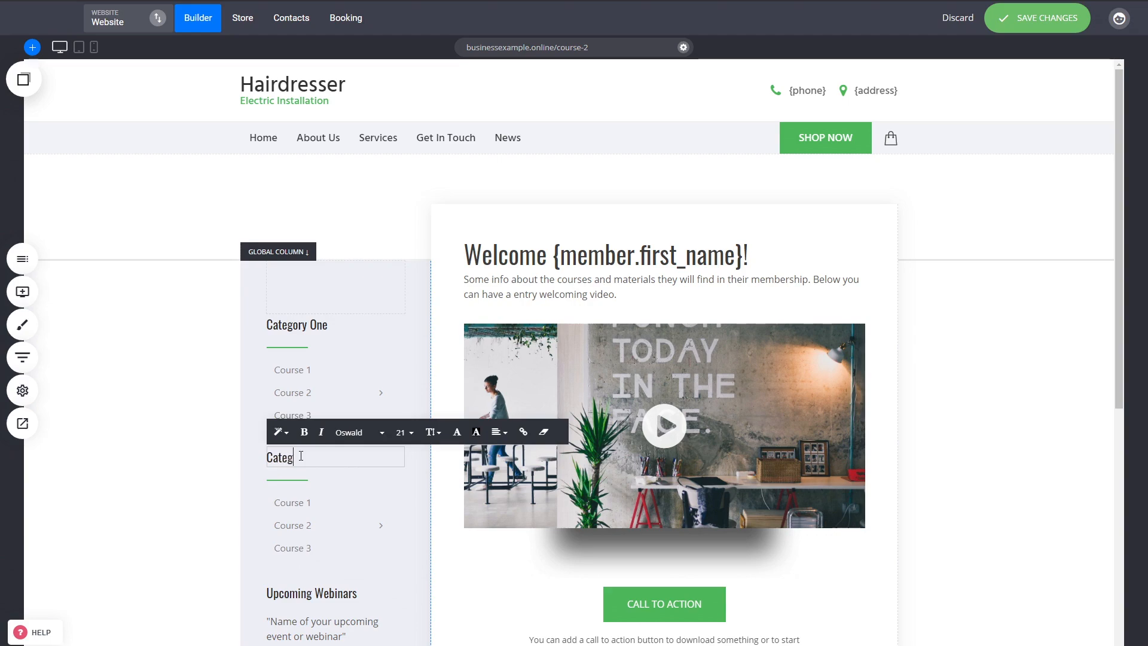
{"action": "type", "text": "ory Two"}
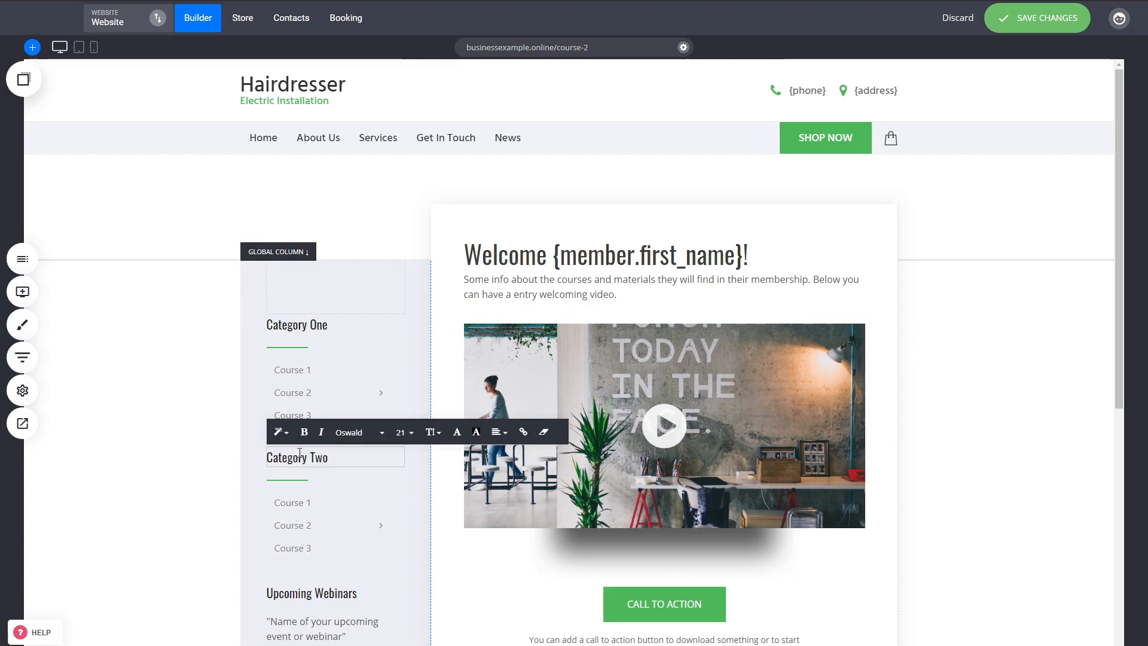
{"action": "left_click", "coordinate": [192, 461]}
{"action": "scroll", "coordinate": [368, 541], "scroll_direction": "down", "scroll_amount": 3}
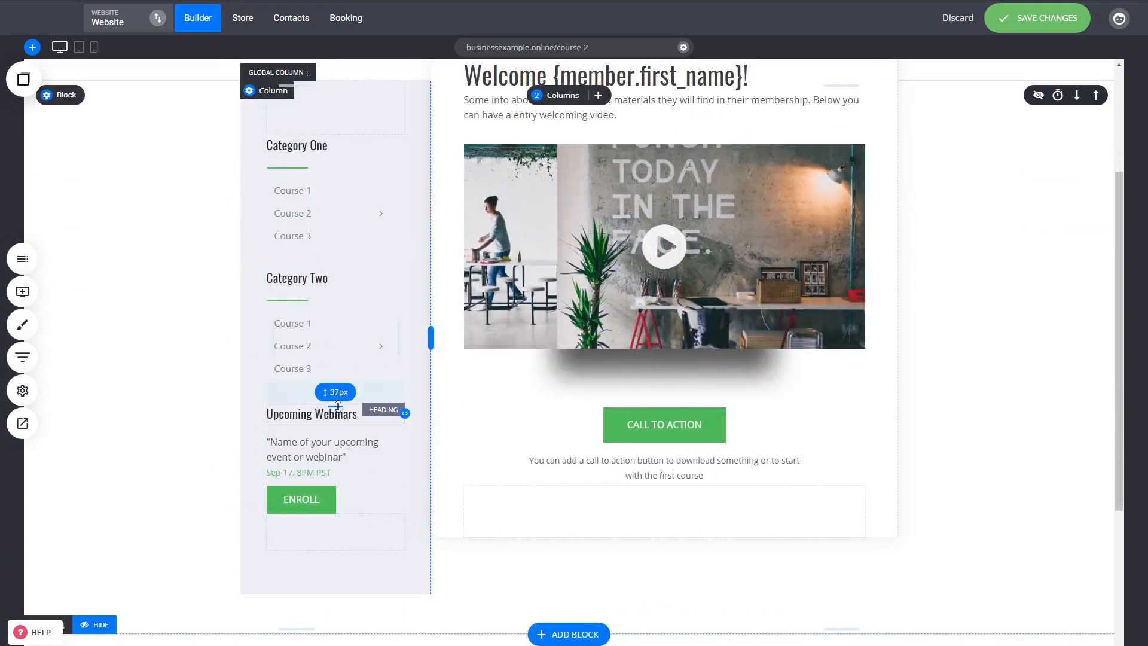
{"action": "scroll", "coordinate": [338, 405], "scroll_direction": "up", "scroll_amount": 3}
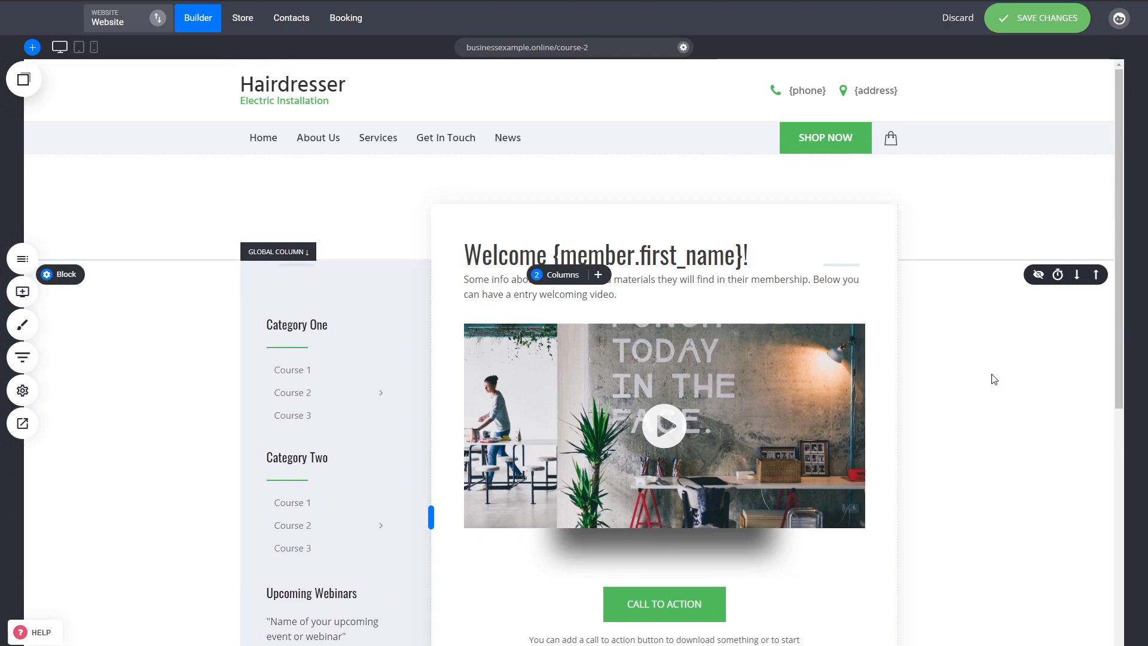
{"action": "left_click", "coordinate": [1041, 22]}
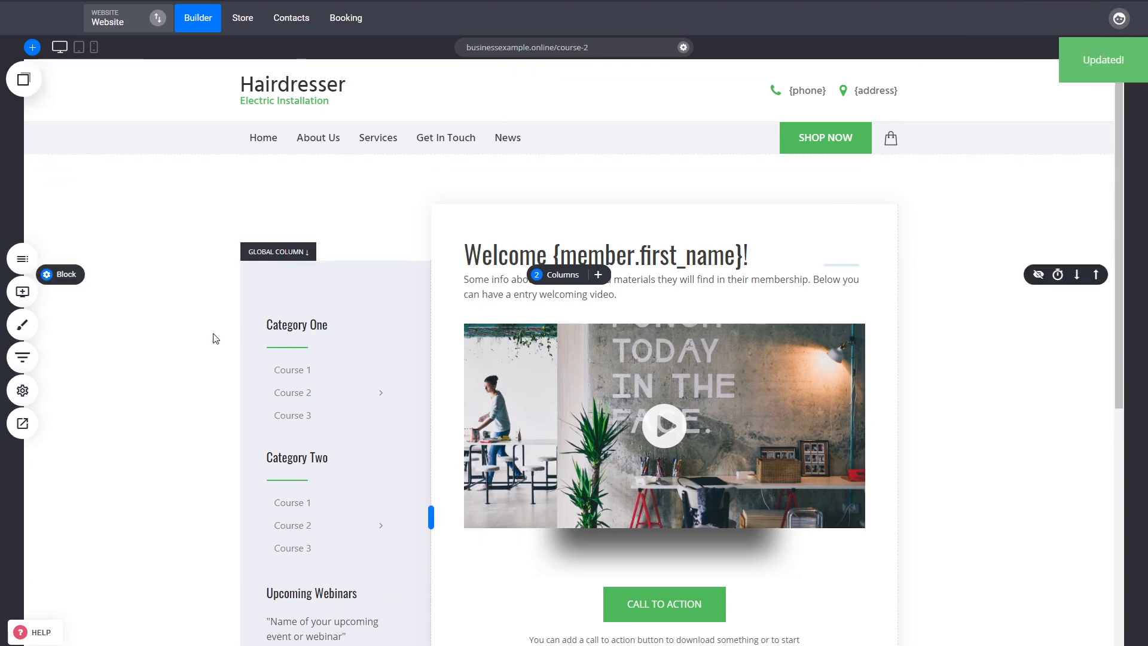
Step: Switch to the Course 1 page and examine its global column headings, course menus and main content area
{"action": "left_click", "coordinate": [18, 263]}
{"action": "left_click", "coordinate": [95, 265]}
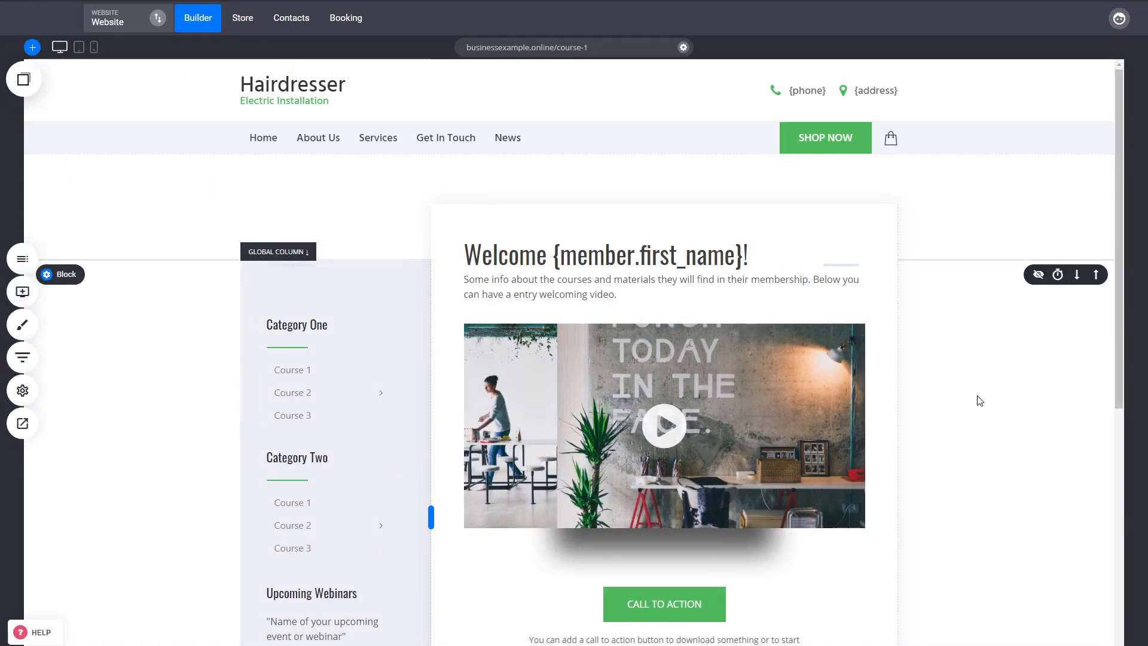
{"action": "left_click", "coordinate": [22, 259]}
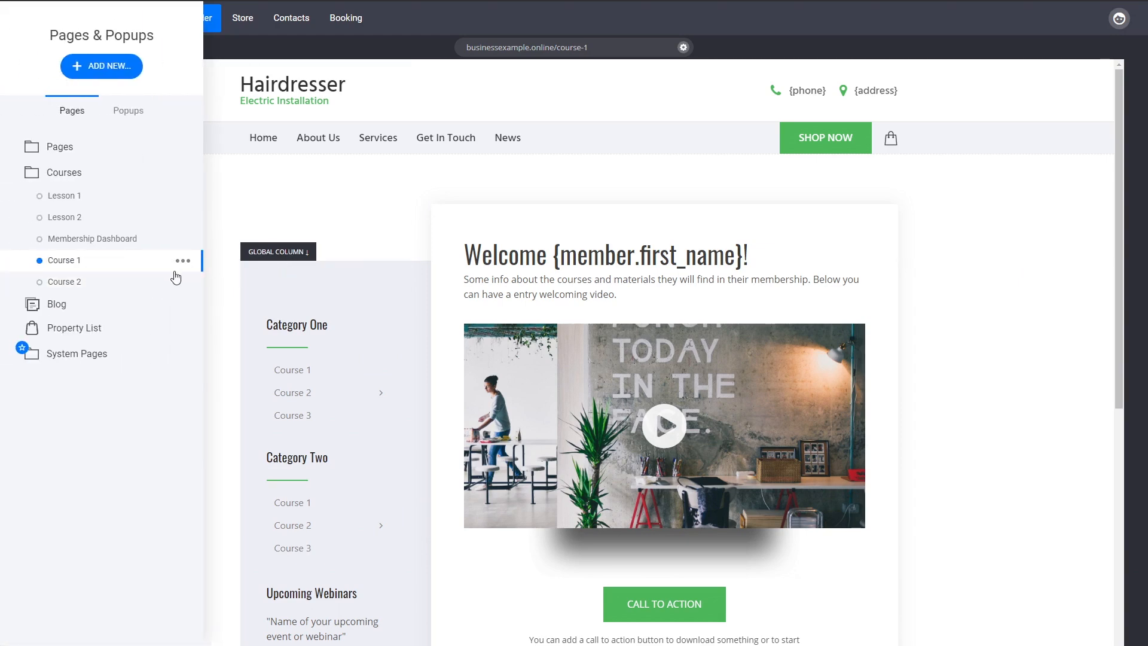
{"action": "left_click", "coordinate": [953, 397]}
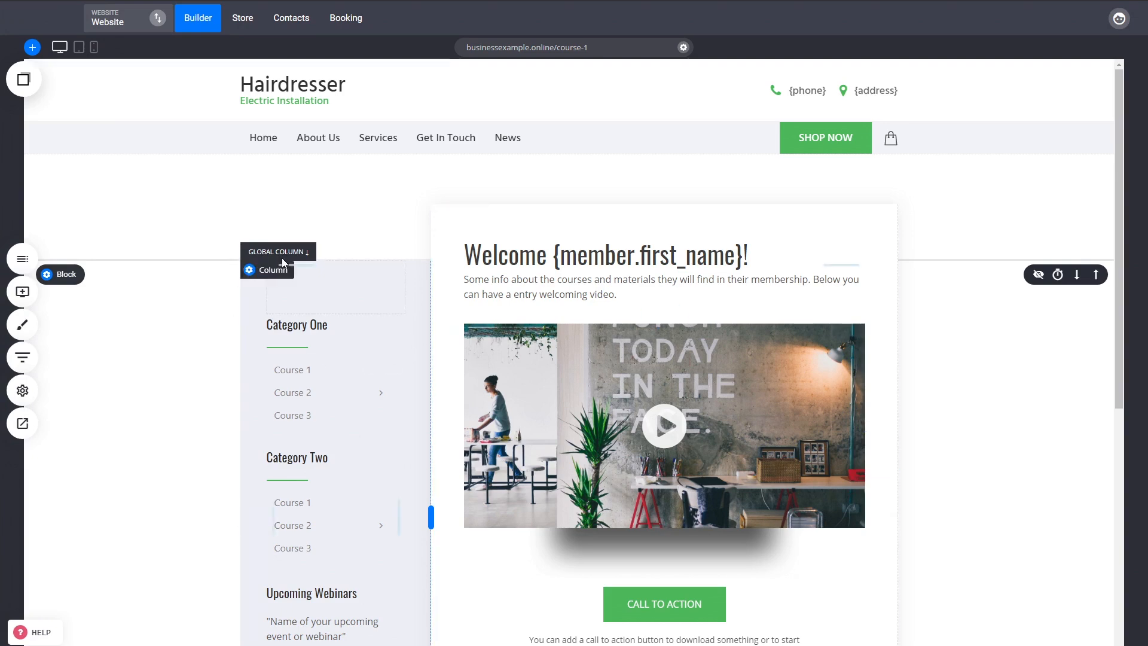
{"action": "left_click", "coordinate": [23, 259]}
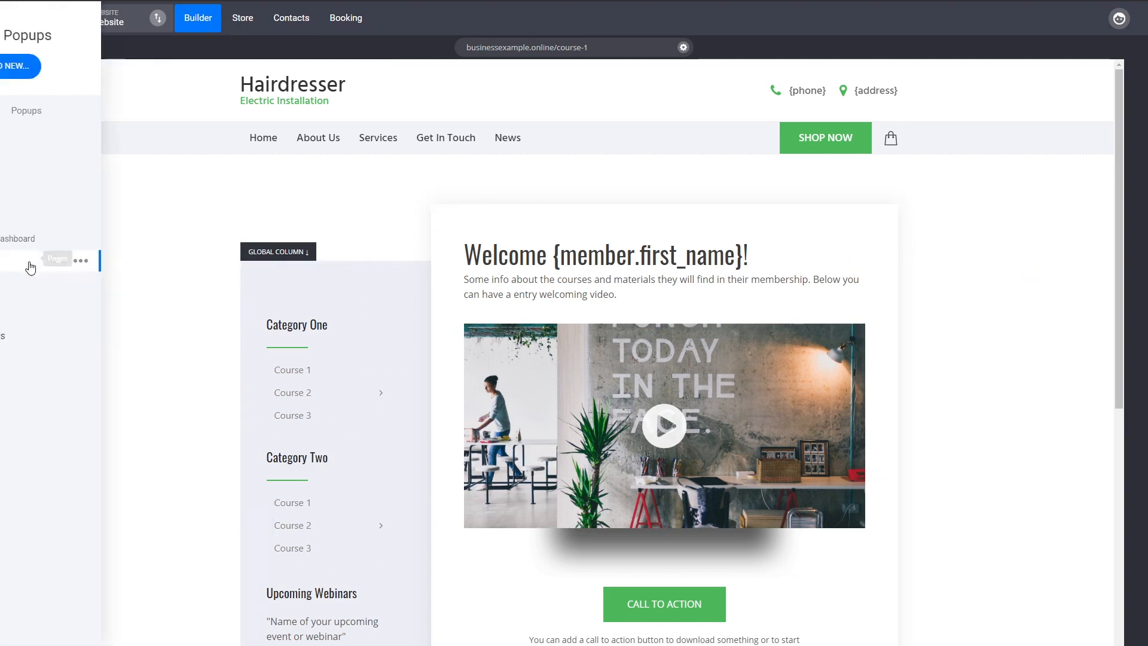
{"action": "left_click", "coordinate": [1006, 403]}
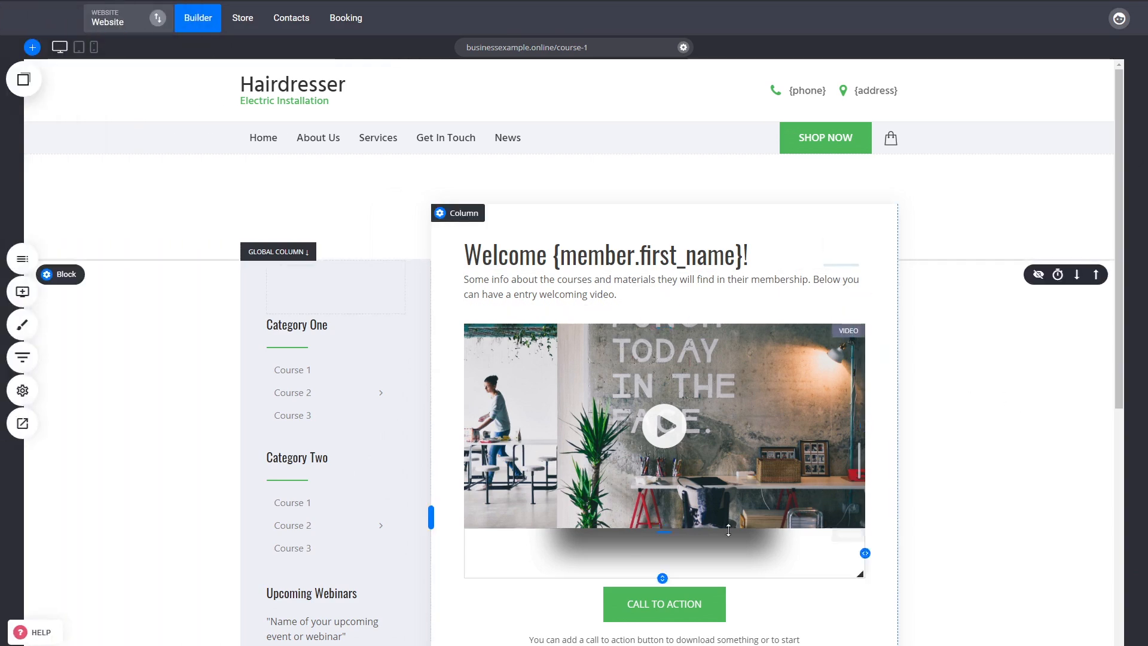
{"action": "scroll", "coordinate": [1003, 513], "scroll_direction": "down", "scroll_amount": 3}
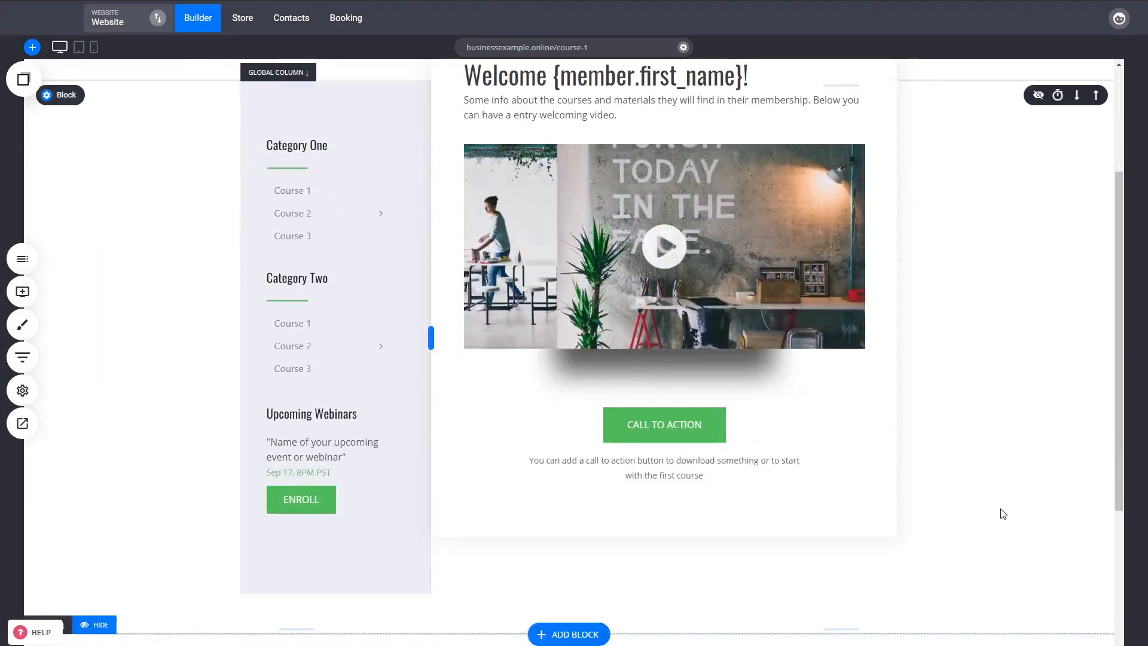
{"action": "scroll", "coordinate": [1003, 514], "scroll_direction": "up", "scroll_amount": 3}
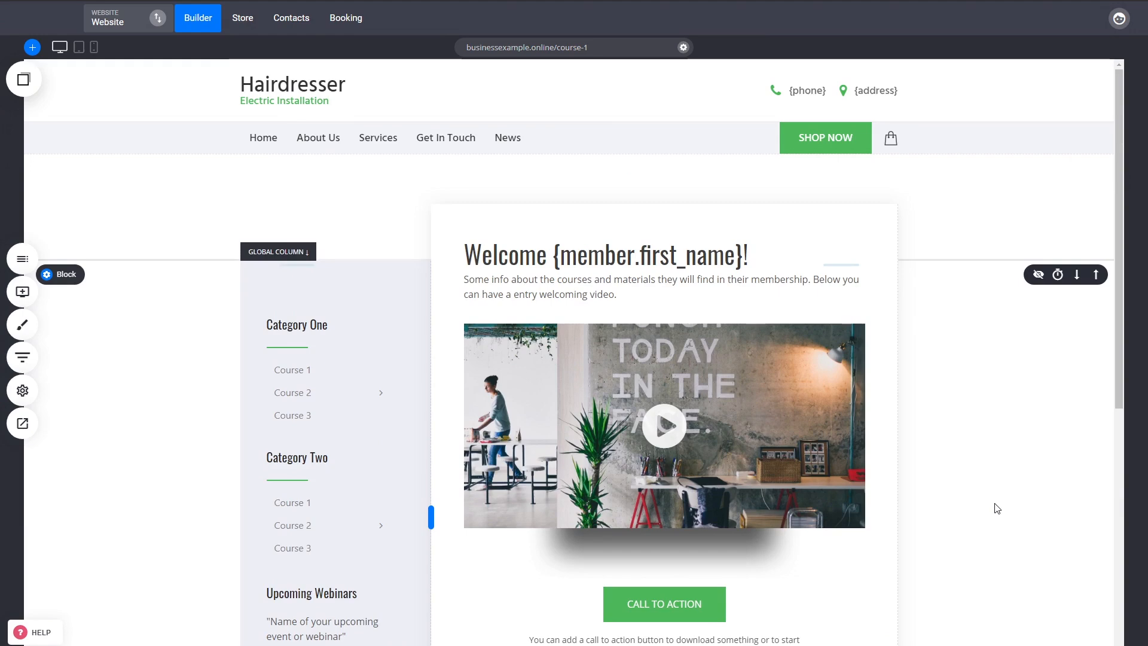
{"action": "scroll", "coordinate": [997, 508], "scroll_direction": "down", "scroll_amount": 3}
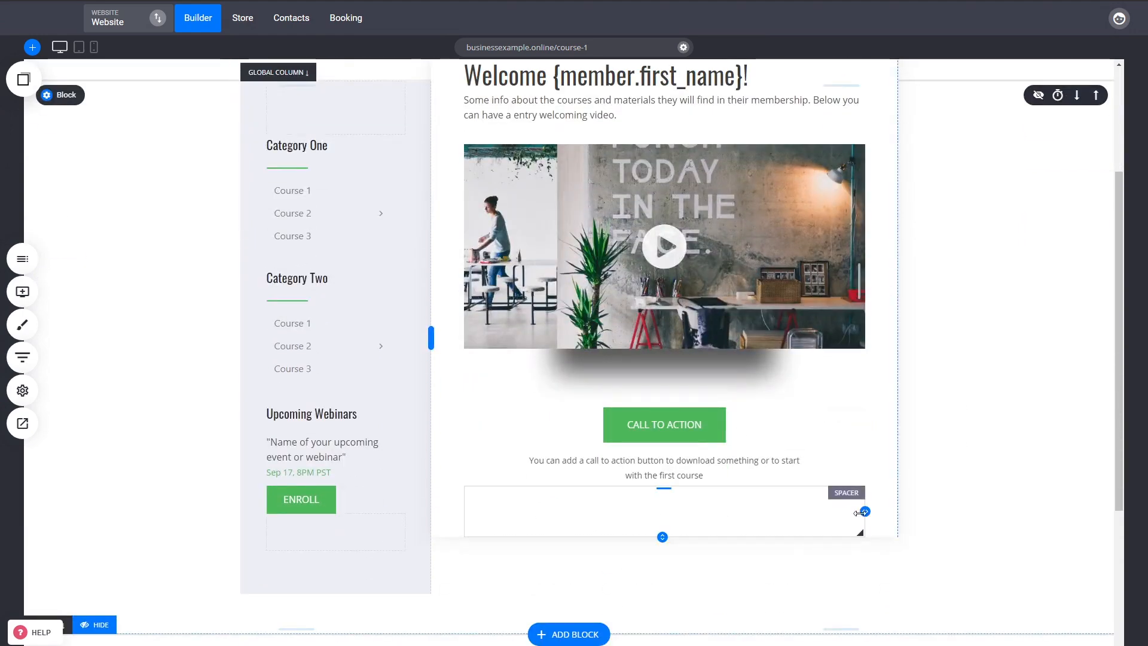
{"action": "scroll", "coordinate": [1024, 495], "scroll_direction": "up", "scroll_amount": 1}
{"action": "scroll", "coordinate": [1025, 496], "scroll_direction": "up", "scroll_amount": 2}
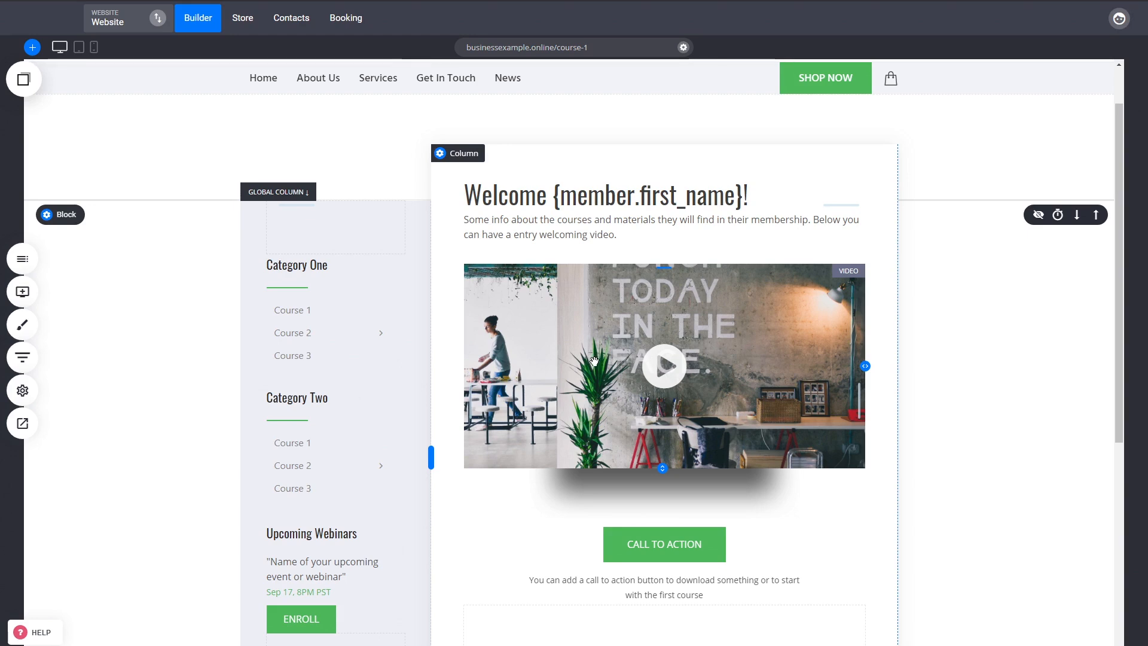
{"action": "mouse_move", "coordinate": [453, 414]}
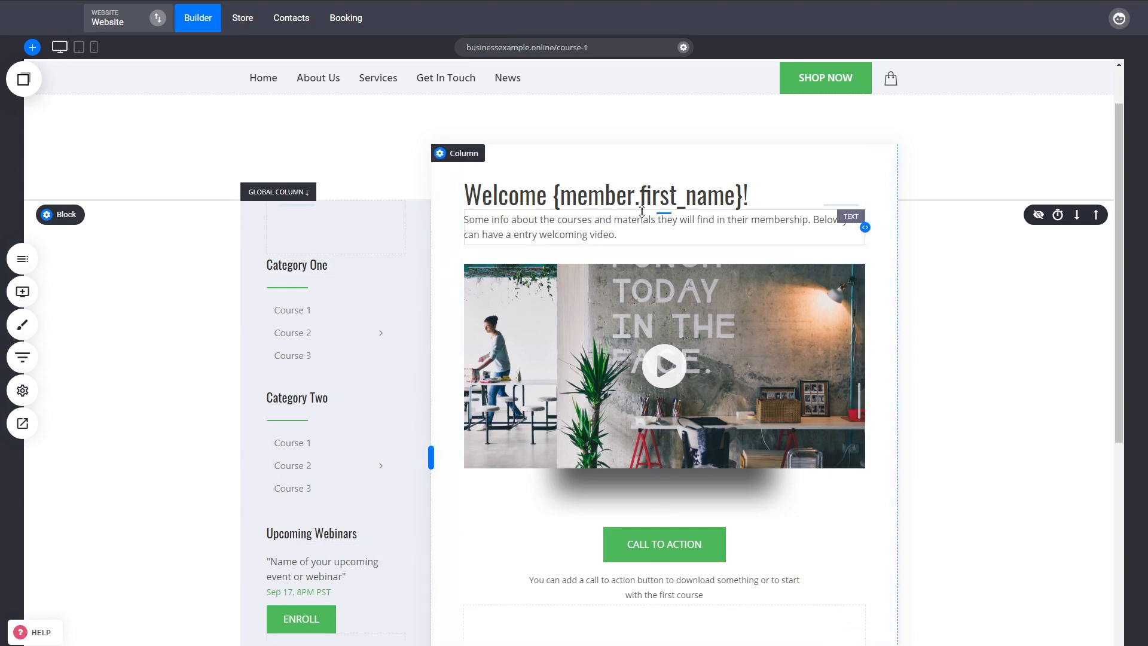
Step: Add an empty page named Big Membership Page with the URL big-membership-page to the Courses group
{"action": "left_click", "coordinate": [22, 259]}
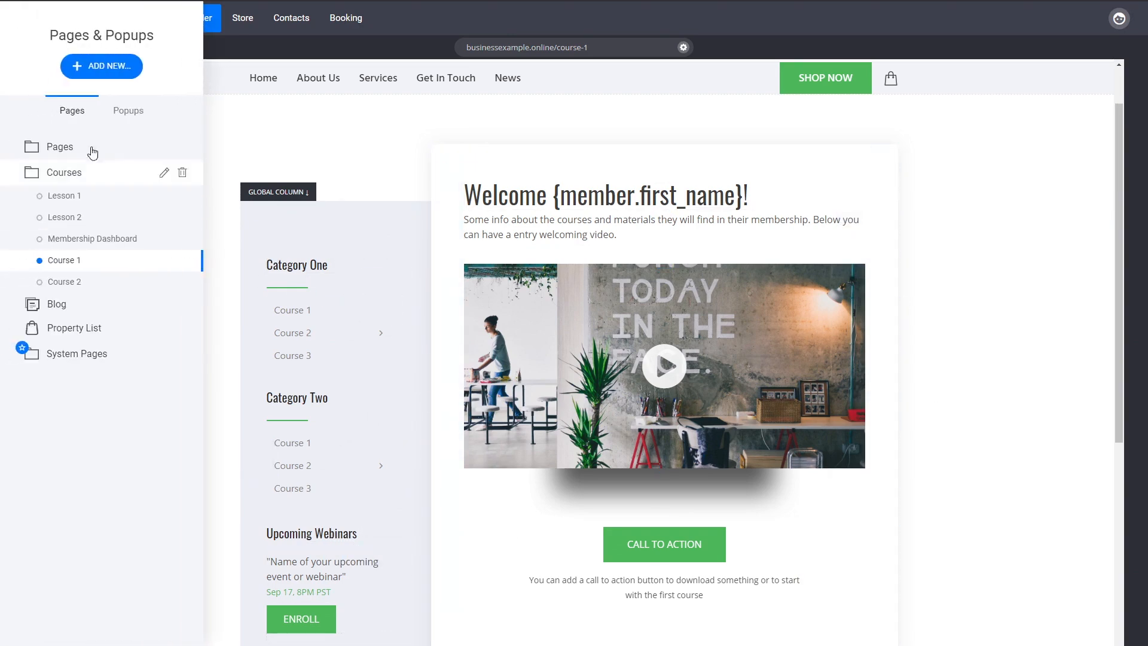
{"action": "left_click", "coordinate": [102, 72]}
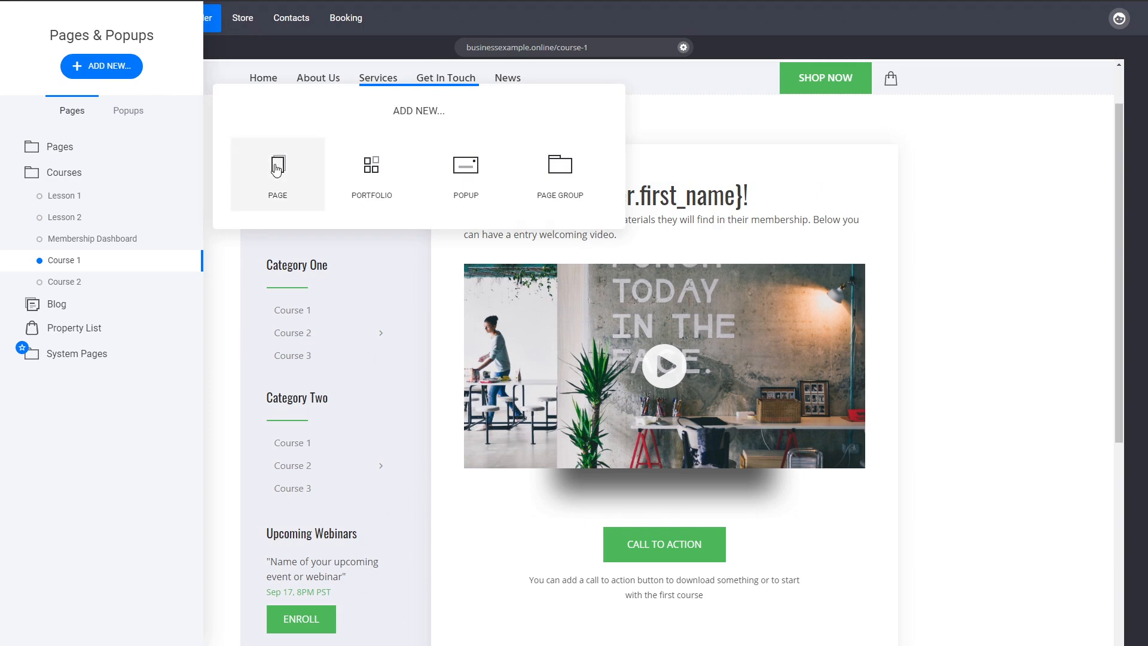
{"action": "left_click", "coordinate": [279, 183]}
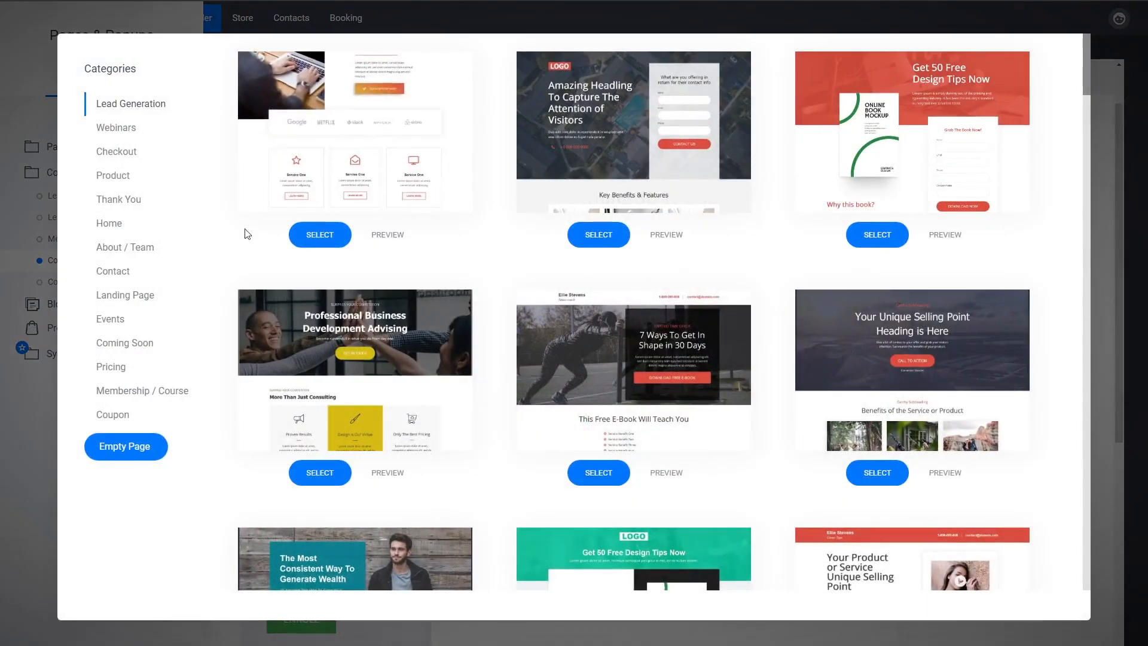
{"action": "left_click", "coordinate": [148, 454]}
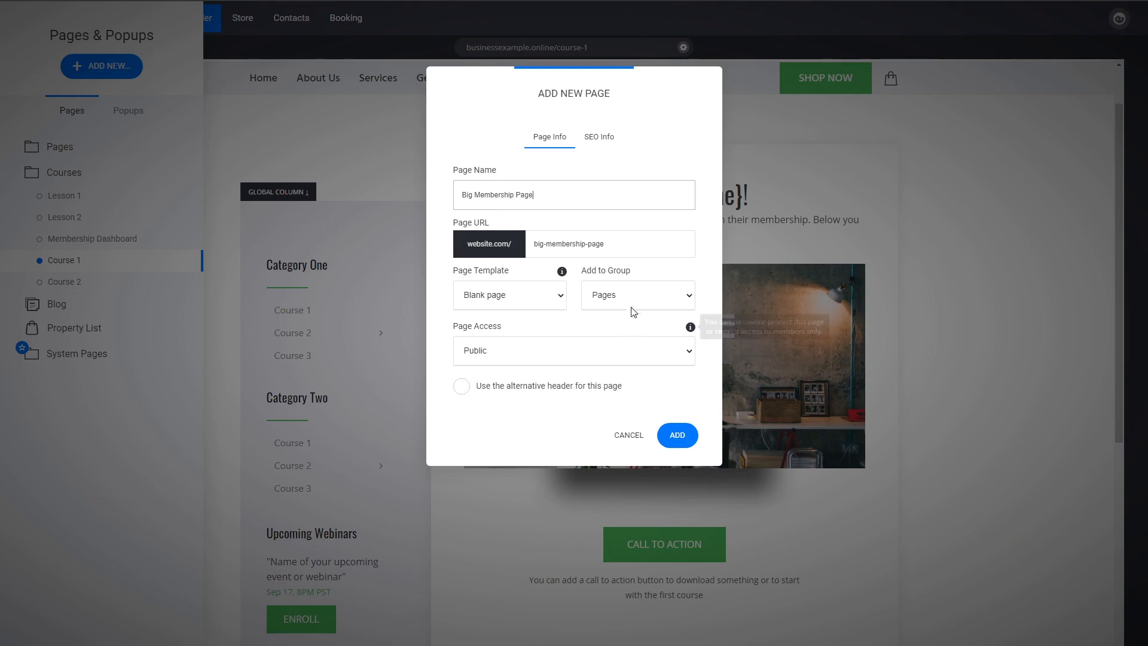
{"action": "left_click", "coordinate": [689, 437]}
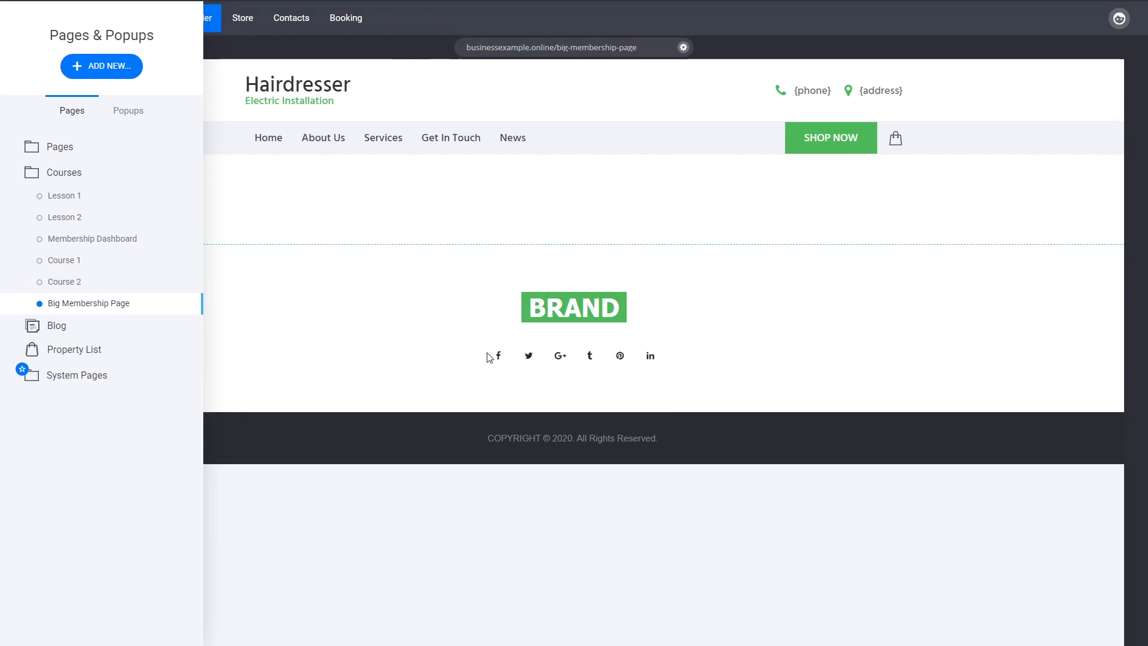
{"action": "left_click", "coordinate": [417, 208]}
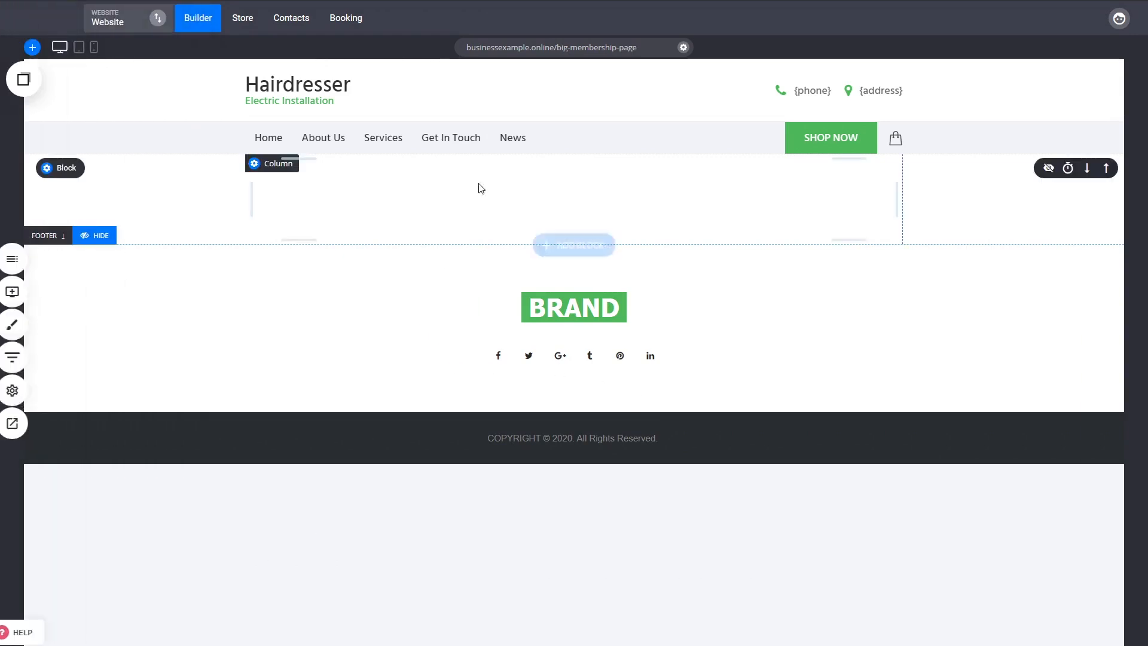
Step: Add the dark video block headed "Catchy Headline To Push Visitors To Play The Video" and delete the empty block above it
{"action": "left_click", "coordinate": [579, 245]}
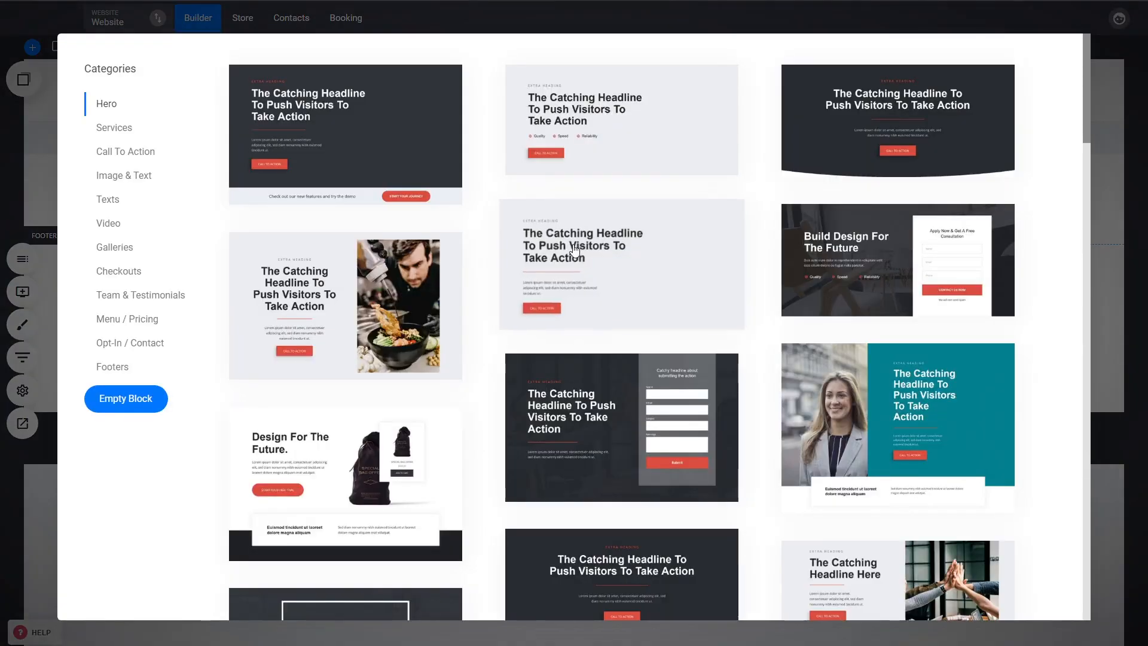
{"action": "left_click", "coordinate": [108, 223]}
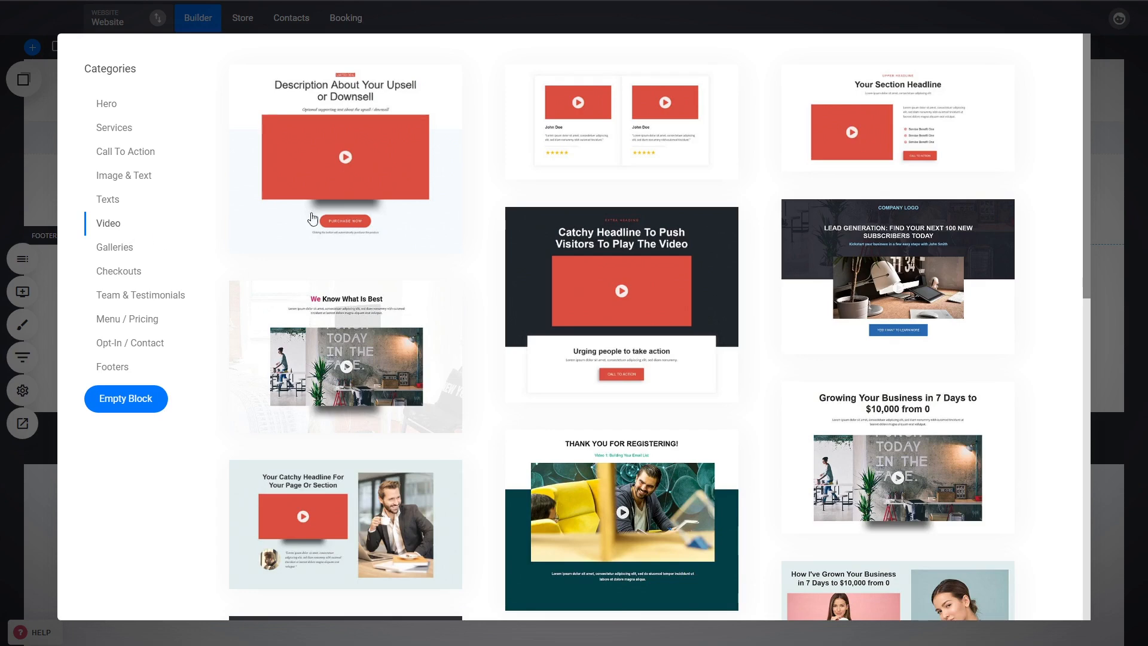
{"action": "left_click", "coordinate": [701, 312]}
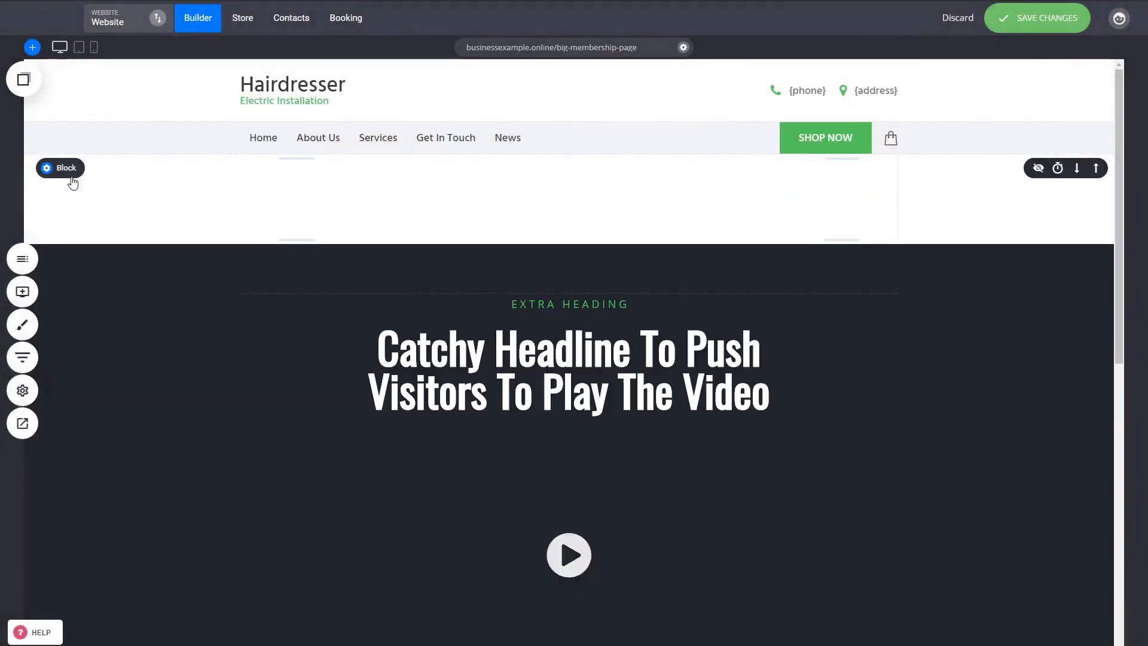
{"action": "left_click", "coordinate": [156, 167]}
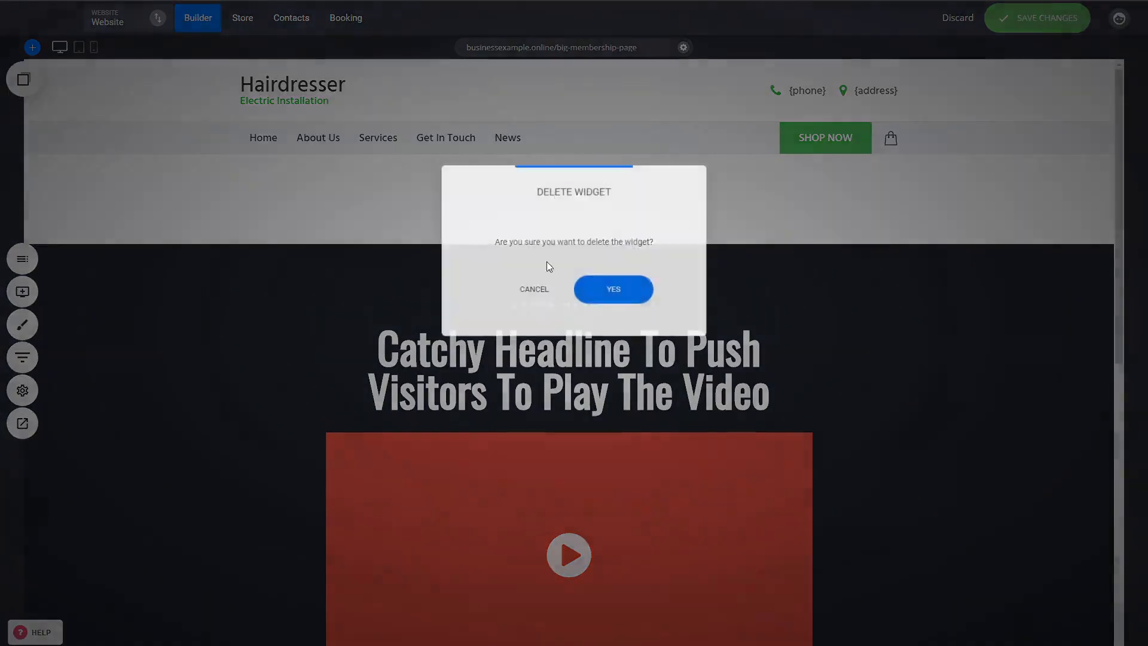
{"action": "left_click", "coordinate": [610, 289]}
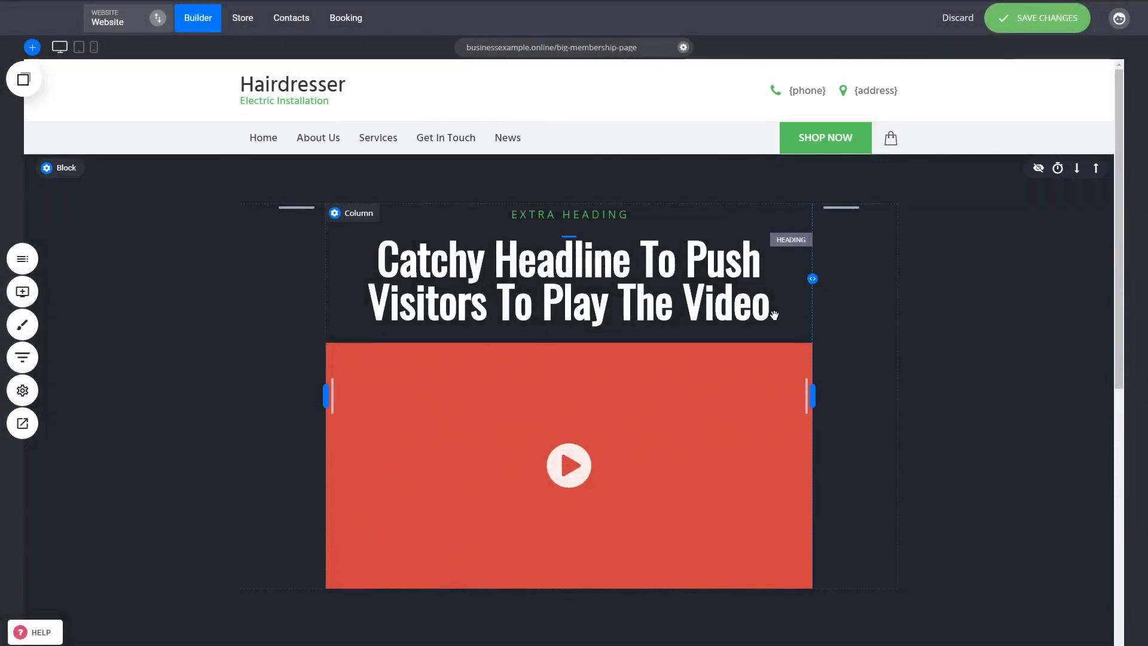
Step: Add the "Your Section Headline" video block with the service benefits list below the dark video block
{"action": "scroll", "coordinate": [859, 350], "scroll_direction": "down", "scroll_amount": 2}
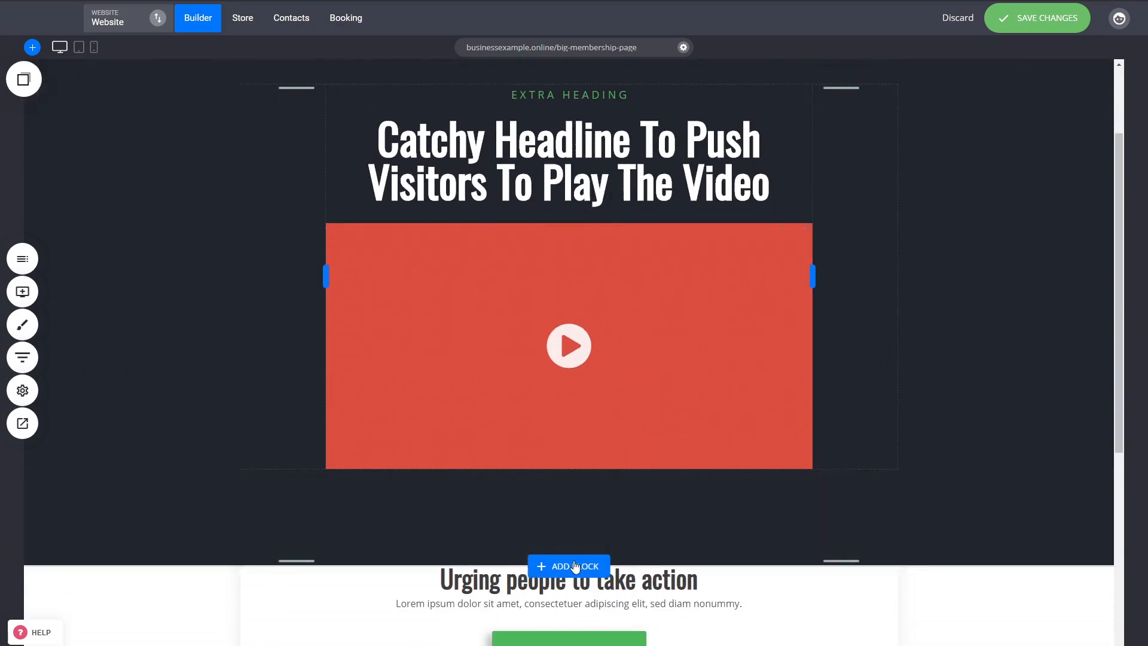
{"action": "left_click", "coordinate": [568, 565]}
{"action": "left_click", "coordinate": [117, 225]}
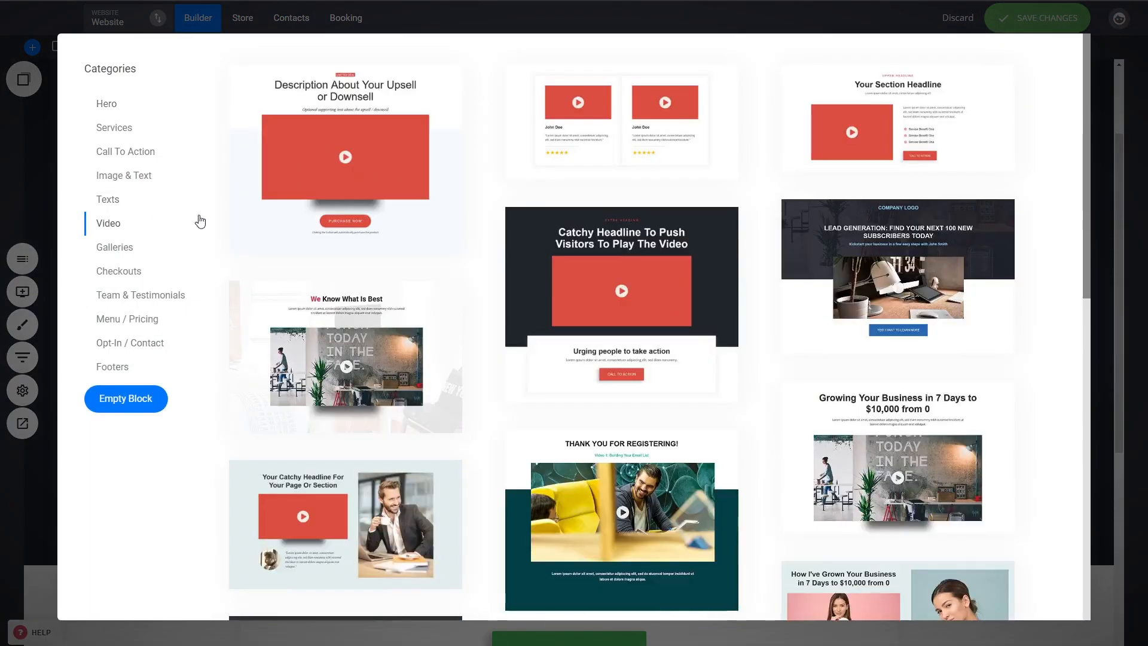
{"action": "scroll", "coordinate": [782, 285], "scroll_direction": "down", "scroll_amount": 3}
{"action": "scroll", "coordinate": [781, 284], "scroll_direction": "up", "scroll_amount": 3}
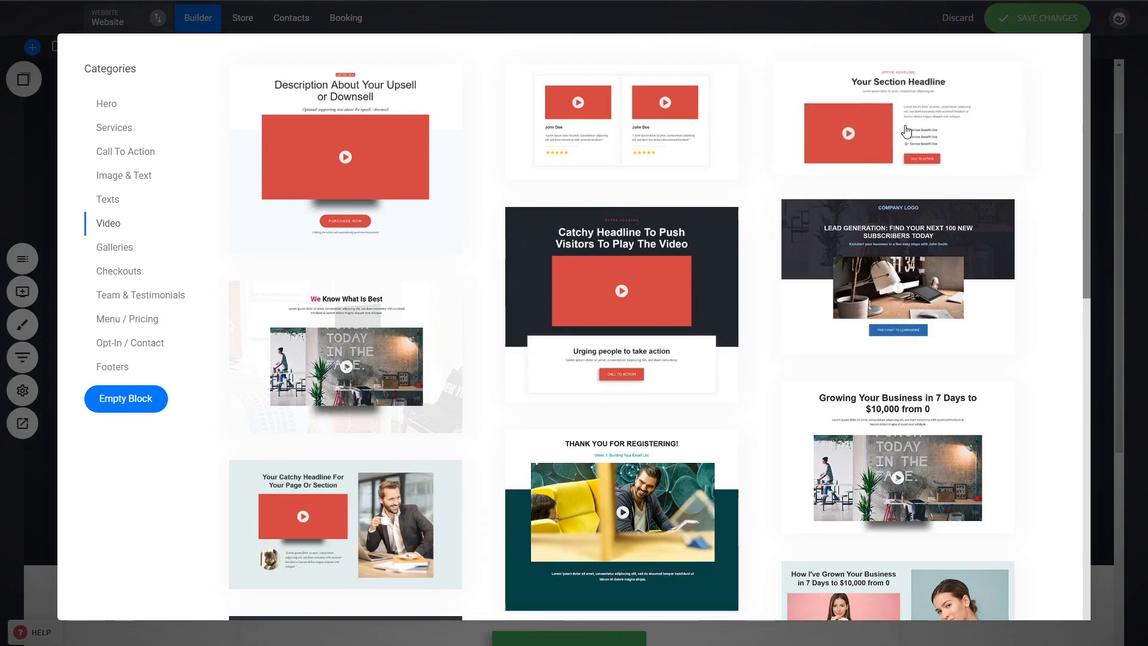
{"action": "left_click", "coordinate": [621, 290]}
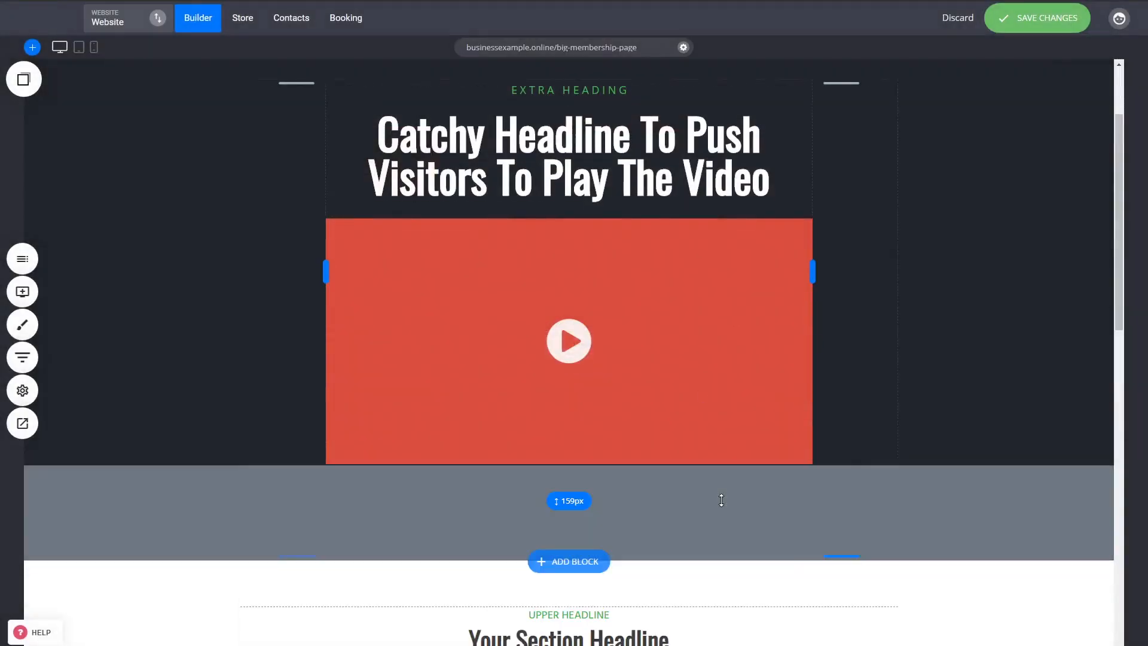
Step: Delete the headline block reading "Your Section Headline" above the video and benefits list
{"action": "scroll", "coordinate": [717, 502], "scroll_direction": "down", "scroll_amount": 4}
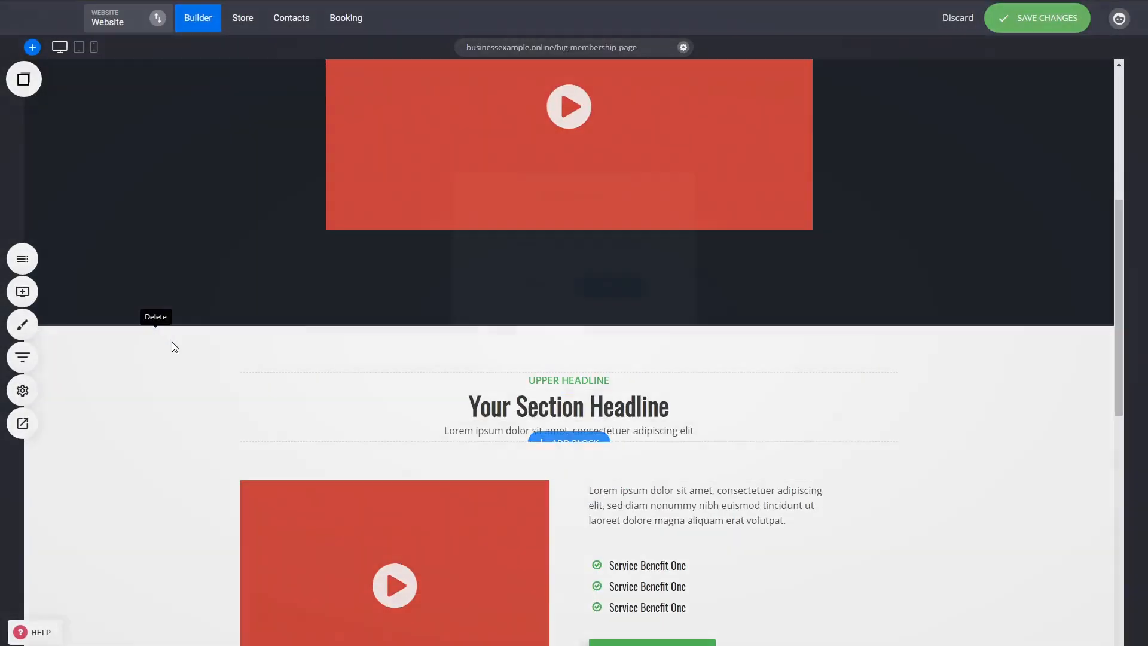
{"action": "left_click", "coordinate": [174, 347]}
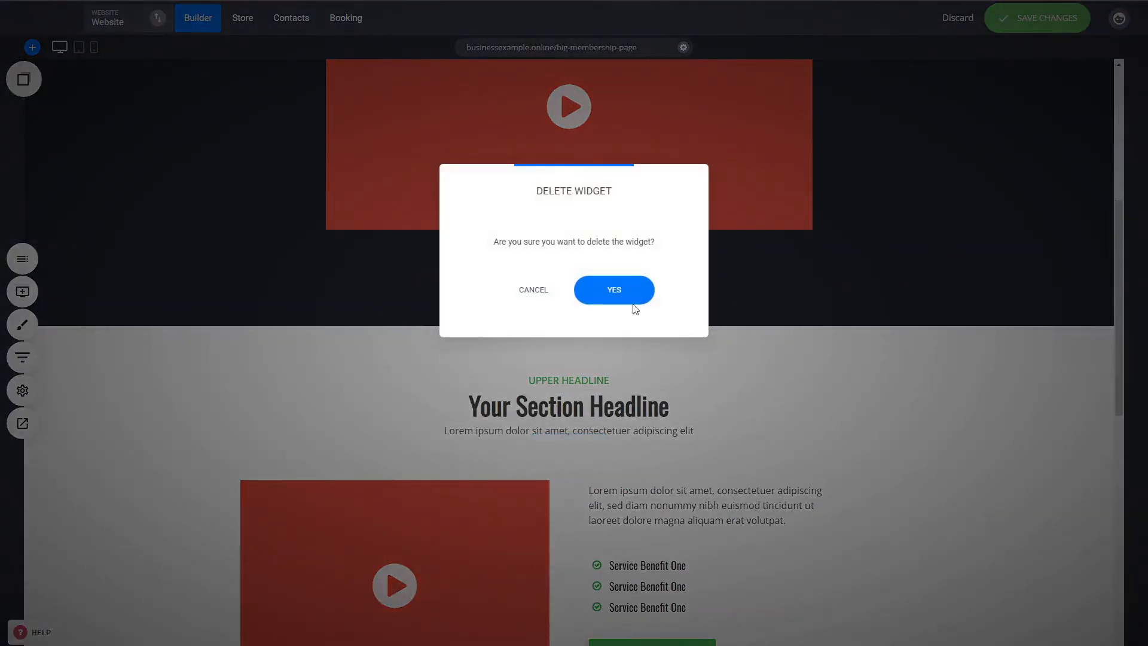
{"action": "left_click", "coordinate": [614, 290]}
Step: Add the two-column video testimonial block with star ratings below the video and benefits block
{"action": "scroll", "coordinate": [637, 371], "scroll_direction": "down", "scroll_amount": 2}
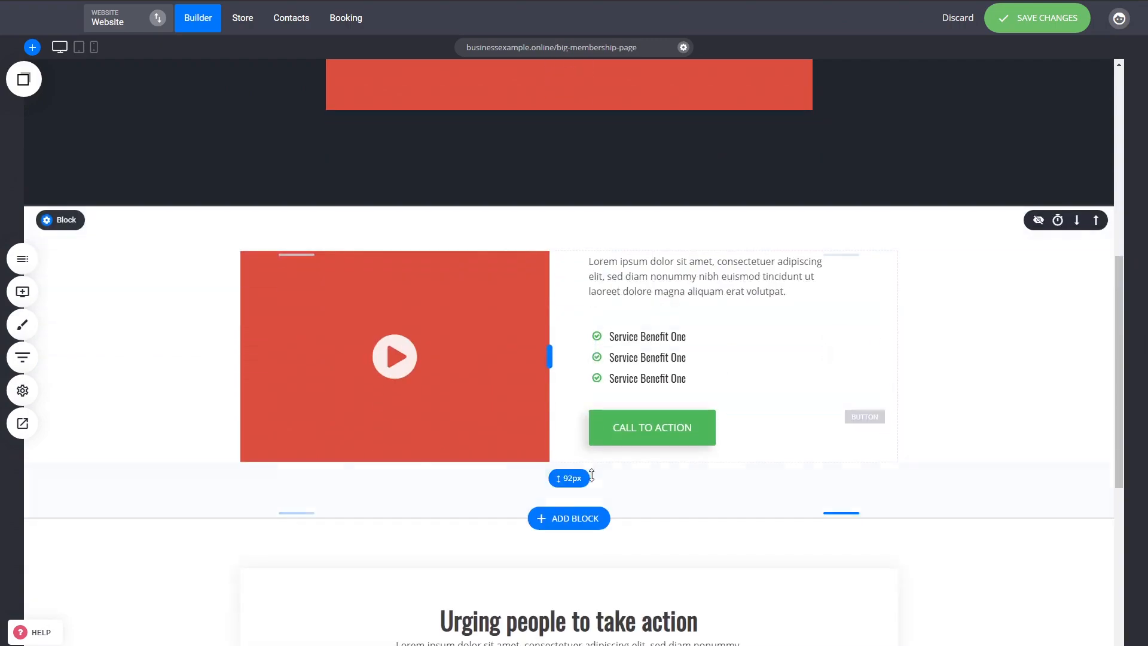
{"action": "left_click", "coordinate": [566, 518]}
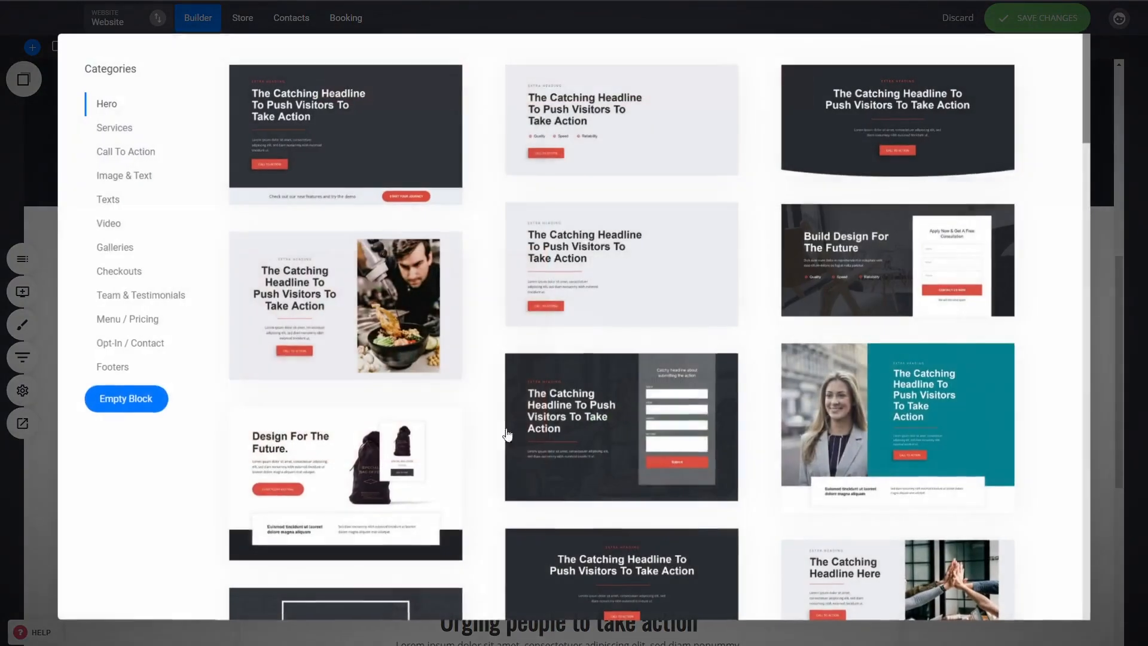
{"action": "left_click", "coordinate": [108, 223]}
{"action": "scroll", "coordinate": [752, 392], "scroll_direction": "down", "scroll_amount": 10}
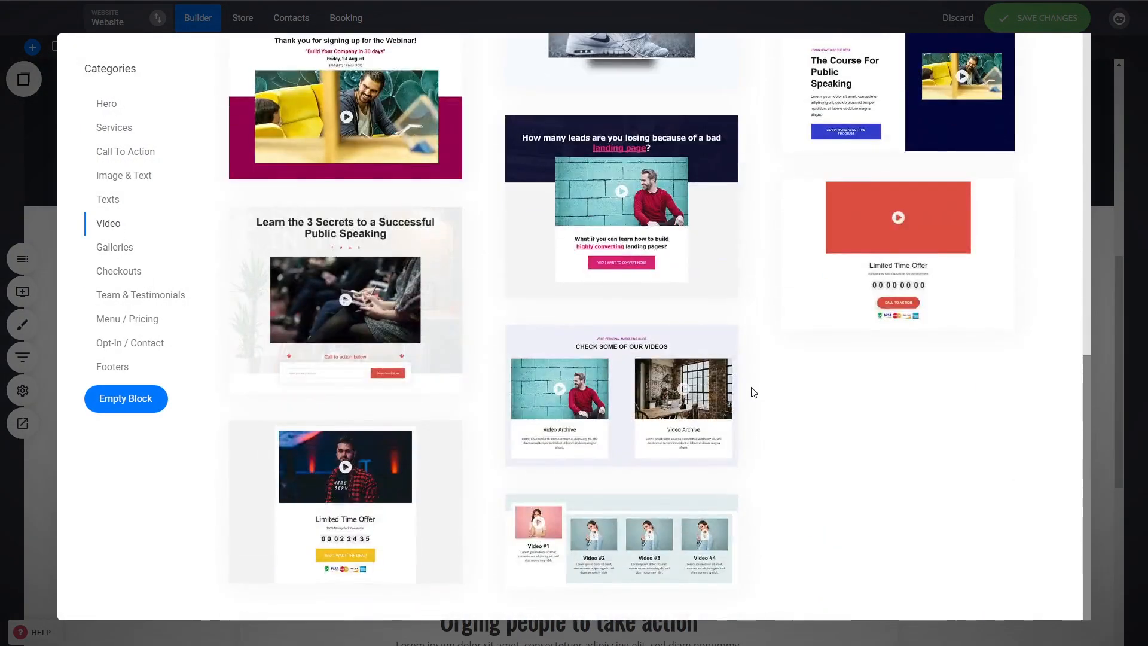
{"action": "scroll", "coordinate": [754, 392], "scroll_direction": "up", "scroll_amount": 5}
{"action": "scroll", "coordinate": [753, 392], "scroll_direction": "up", "scroll_amount": 7}
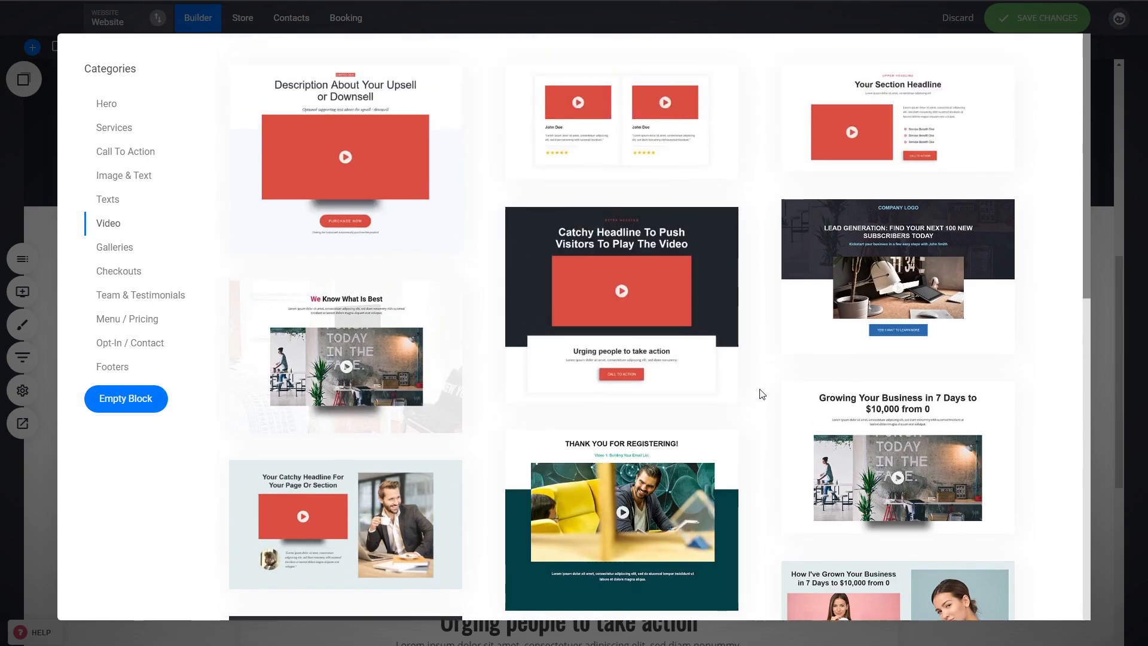
{"action": "left_click", "coordinate": [674, 123]}
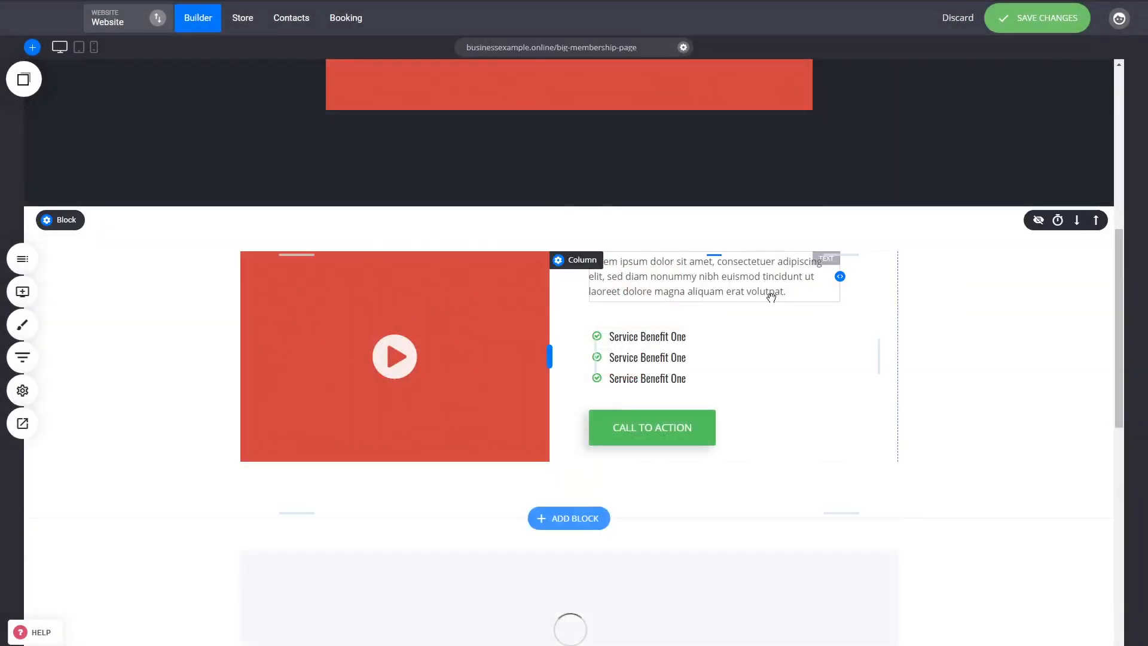
Step: Delete the star-rating images from both columns of the video testimonial block
{"action": "scroll", "coordinate": [817, 297], "scroll_direction": "down", "scroll_amount": 4}
{"action": "mouse_move", "coordinate": [335, 601]}
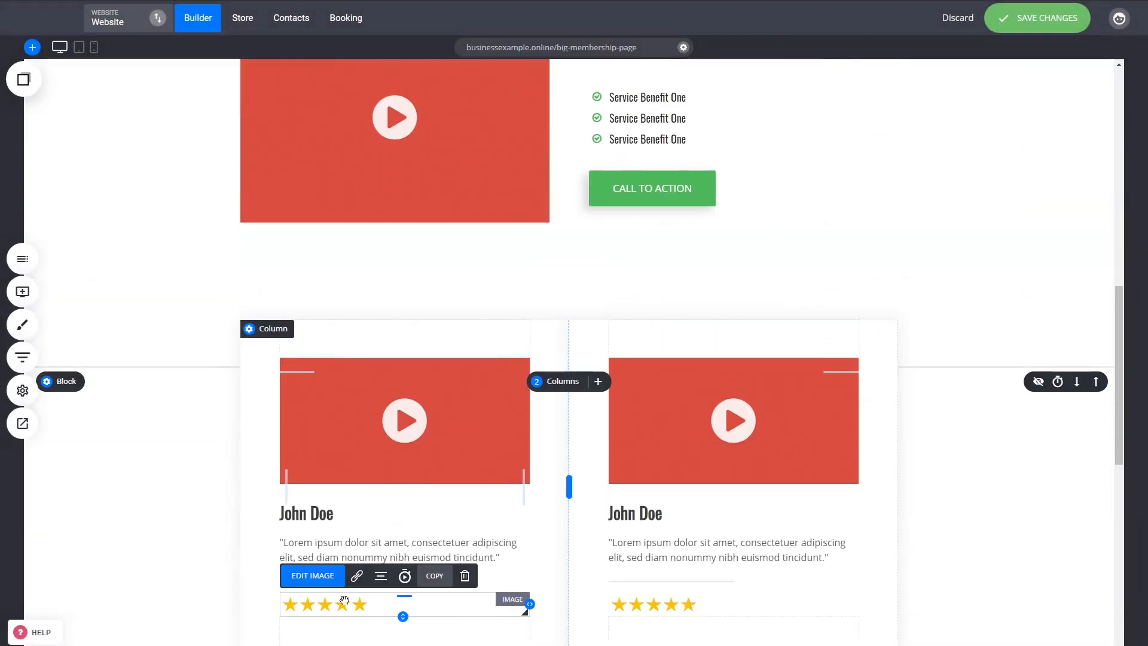
{"action": "left_click", "coordinate": [464, 575]}
{"action": "left_click", "coordinate": [619, 288]}
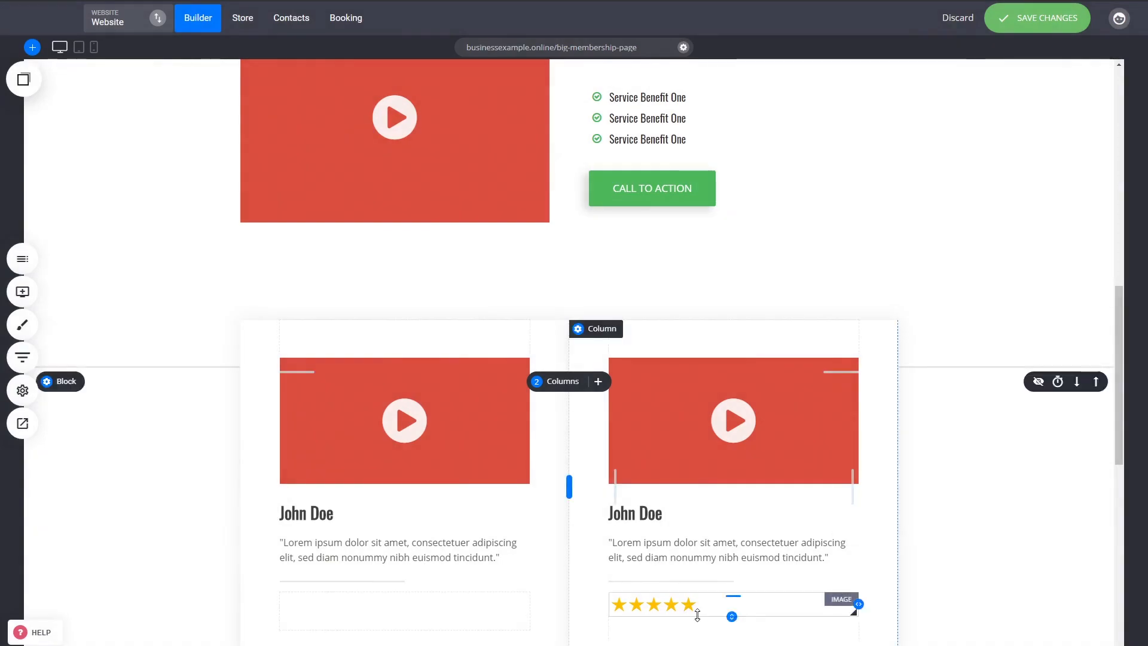
{"action": "mouse_move", "coordinate": [689, 609]}
{"action": "left_click", "coordinate": [793, 575]}
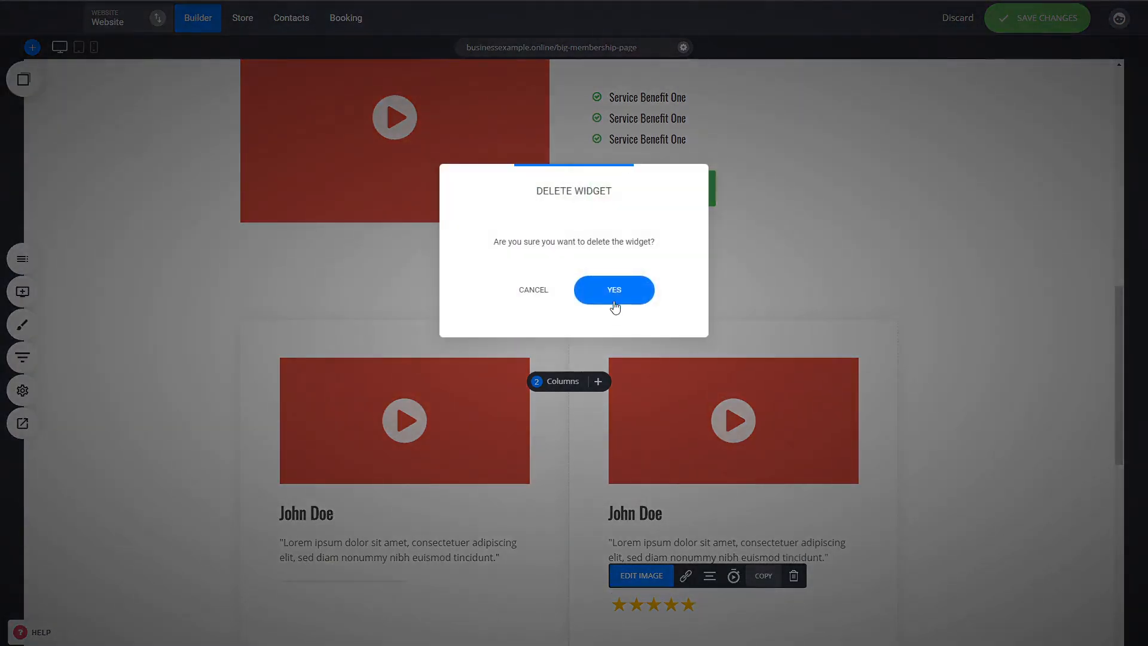
{"action": "left_click", "coordinate": [649, 289]}
{"action": "mouse_move", "coordinate": [418, 487]}
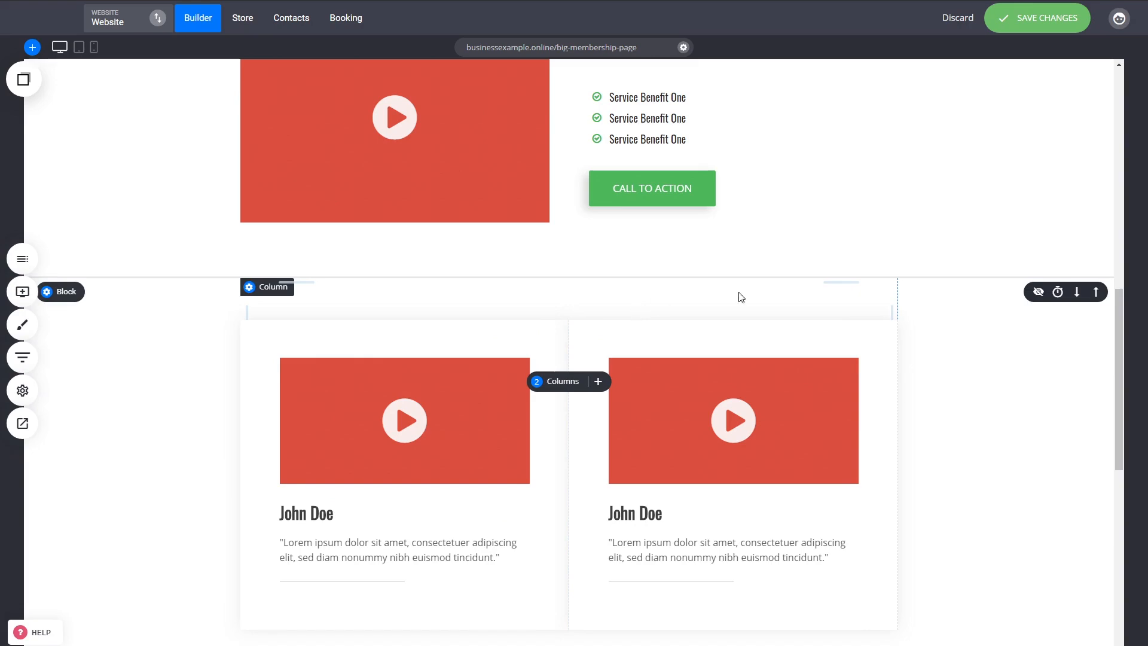
Step: Delete the blank block and the "Urging people to take action" block below the two-column video testimonials
{"action": "scroll", "coordinate": [873, 520], "scroll_direction": "up", "scroll_amount": 10}
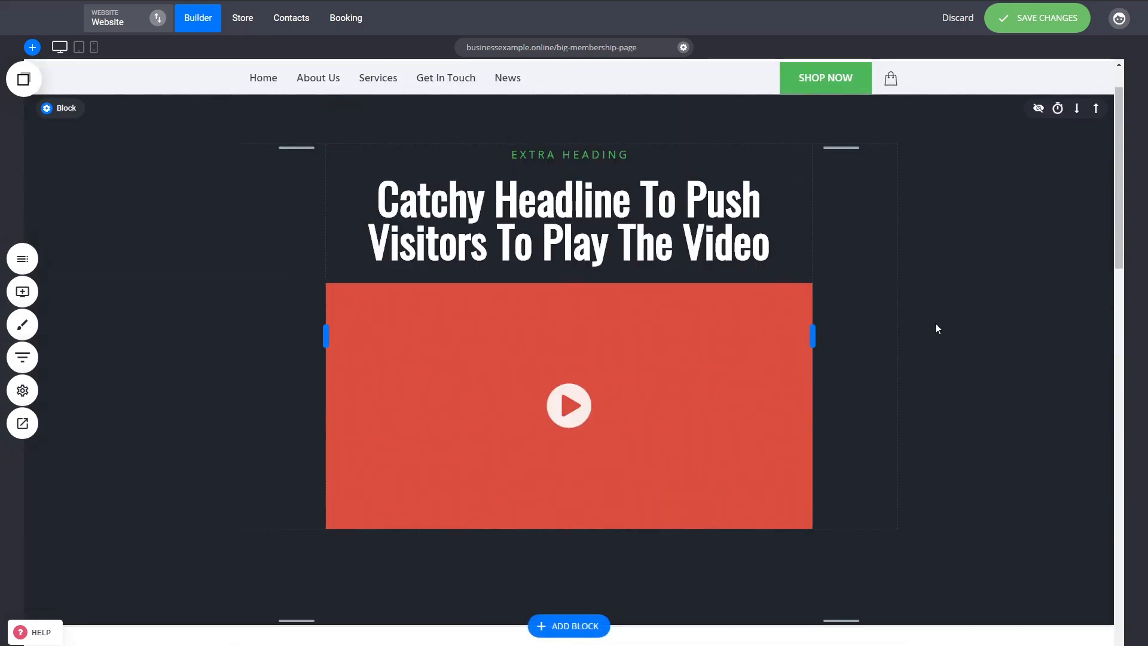
{"action": "scroll", "coordinate": [959, 330], "scroll_direction": "down", "scroll_amount": 10}
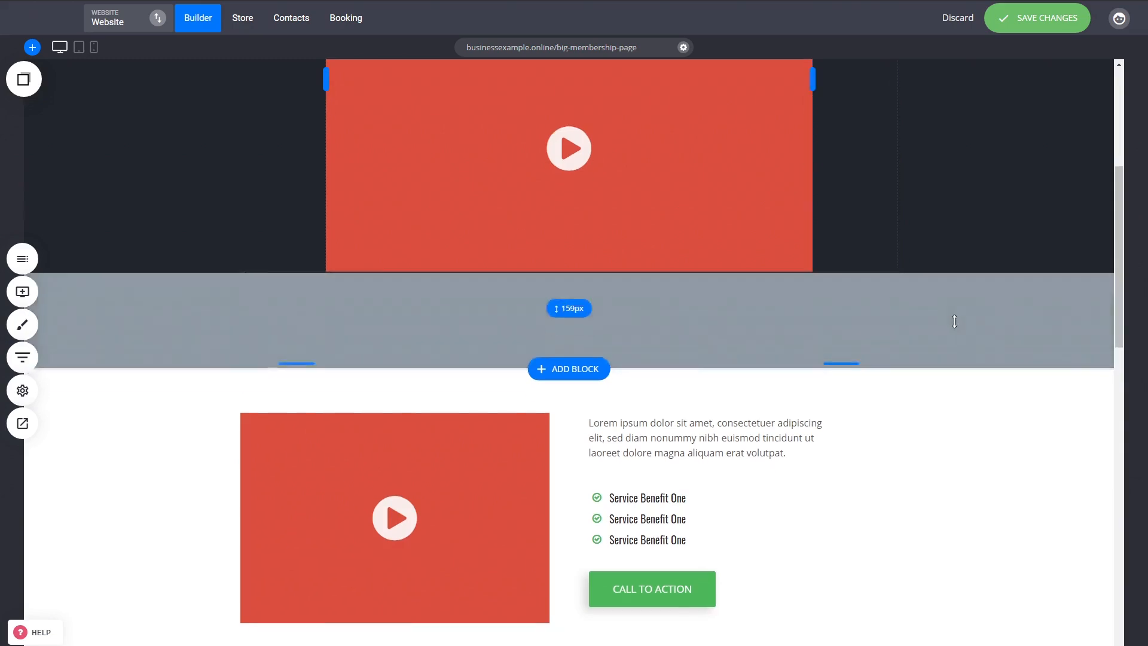
{"action": "scroll", "coordinate": [954, 322], "scroll_direction": "down", "scroll_amount": 3}
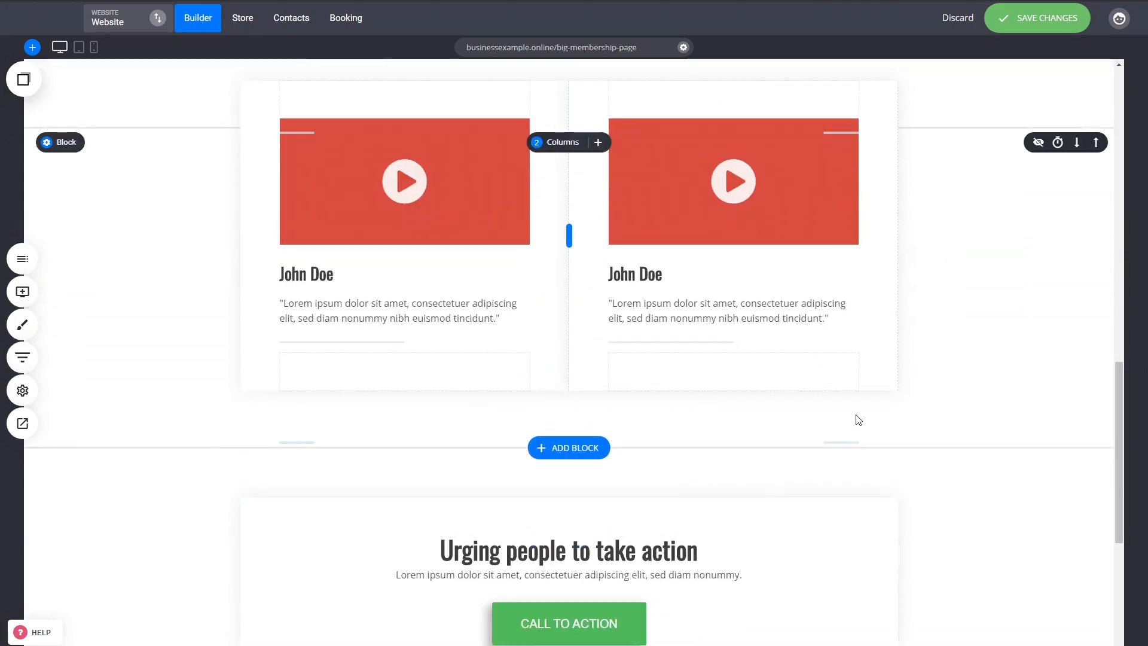
{"action": "mouse_move", "coordinate": [108, 470]}
{"action": "left_click", "coordinate": [155, 460]}
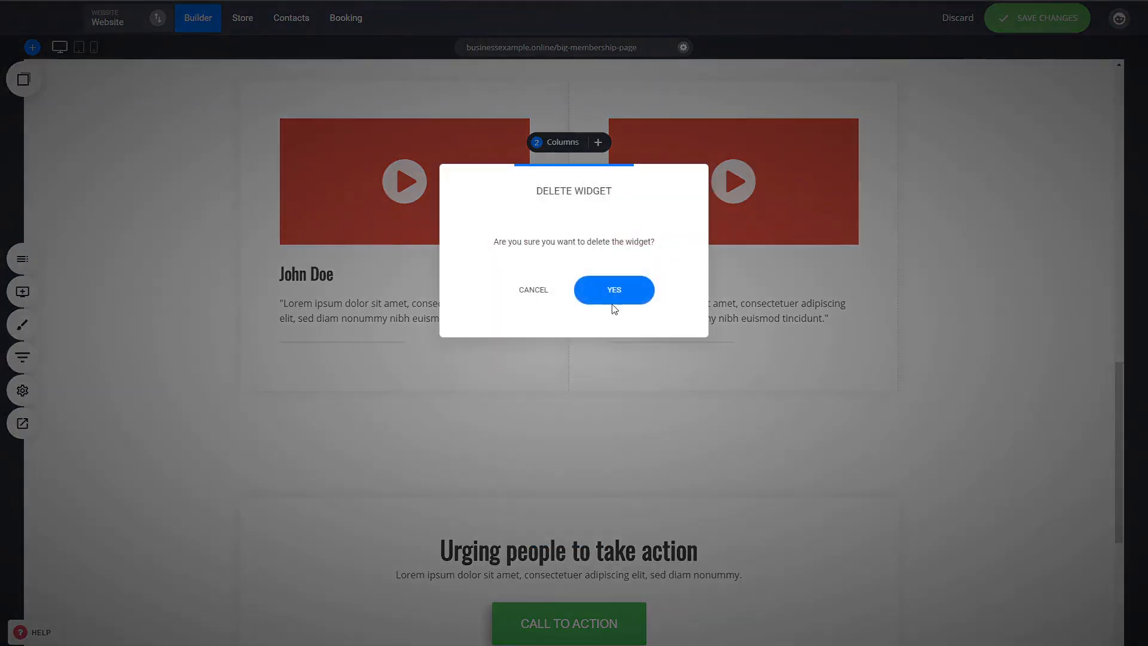
{"action": "left_click", "coordinate": [615, 289]}
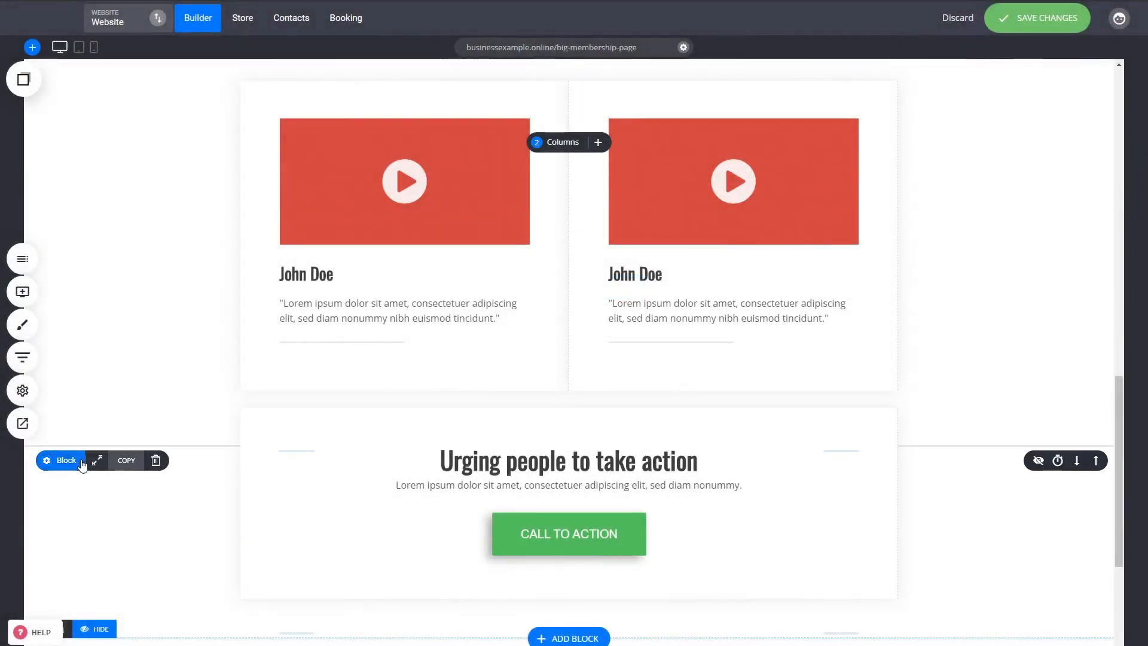
{"action": "left_click", "coordinate": [155, 460]}
{"action": "left_click", "coordinate": [609, 299]}
Step: Return to the start of the Big Membership Page and save the page changes
{"action": "scroll", "coordinate": [910, 484], "scroll_direction": "up", "scroll_amount": 10}
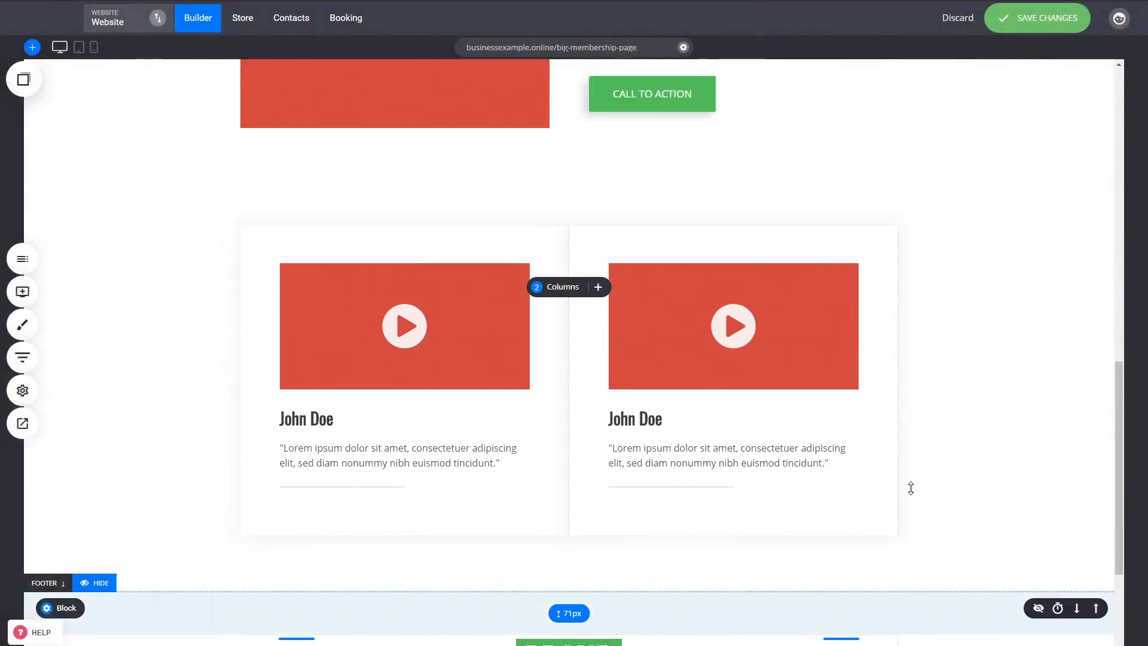
{"action": "scroll", "coordinate": [914, 484], "scroll_direction": "up", "scroll_amount": 5}
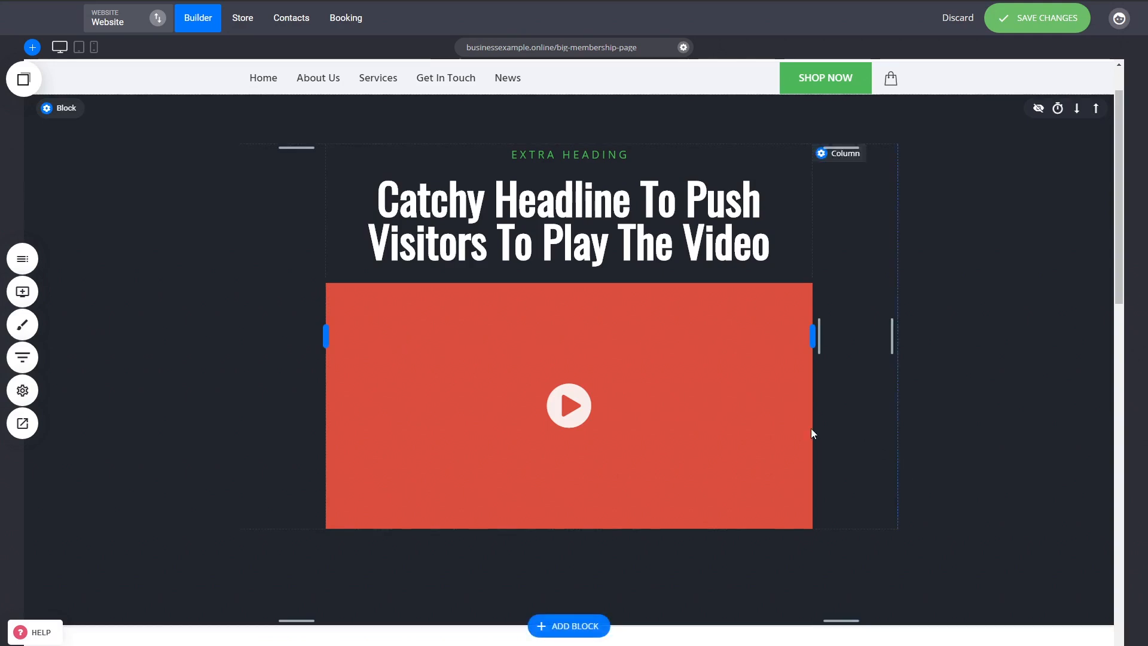
{"action": "key", "text": "ctrl+s"}
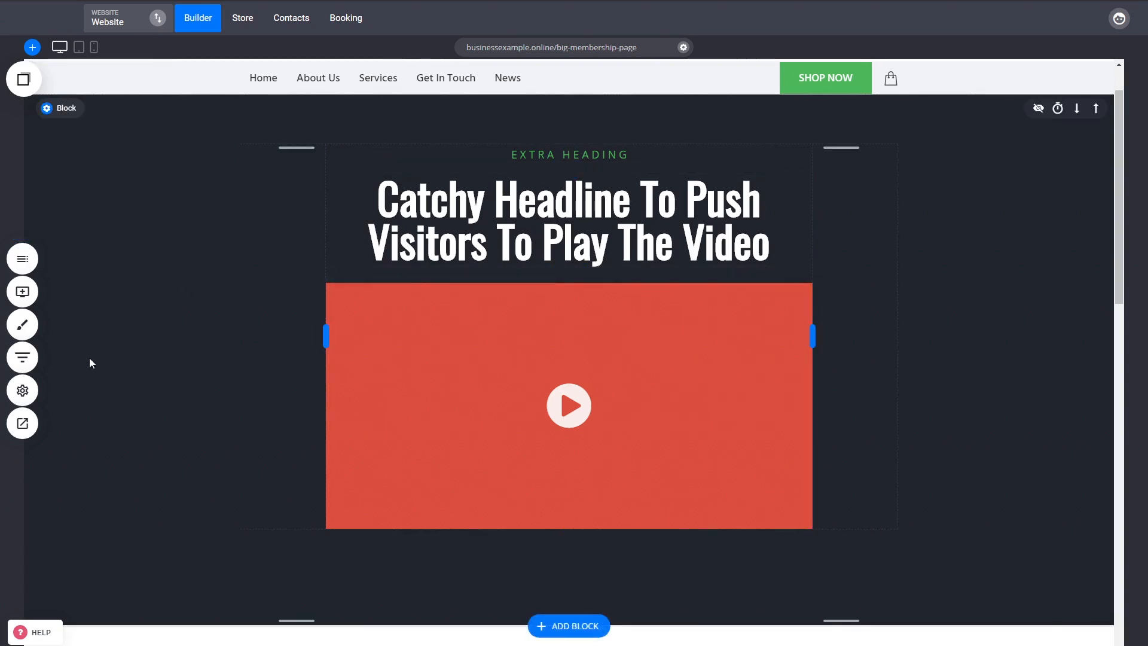
Step: Copy the Member's First Name personalization tag from the website settings, and save the settings
{"action": "left_click", "coordinate": [24, 397]}
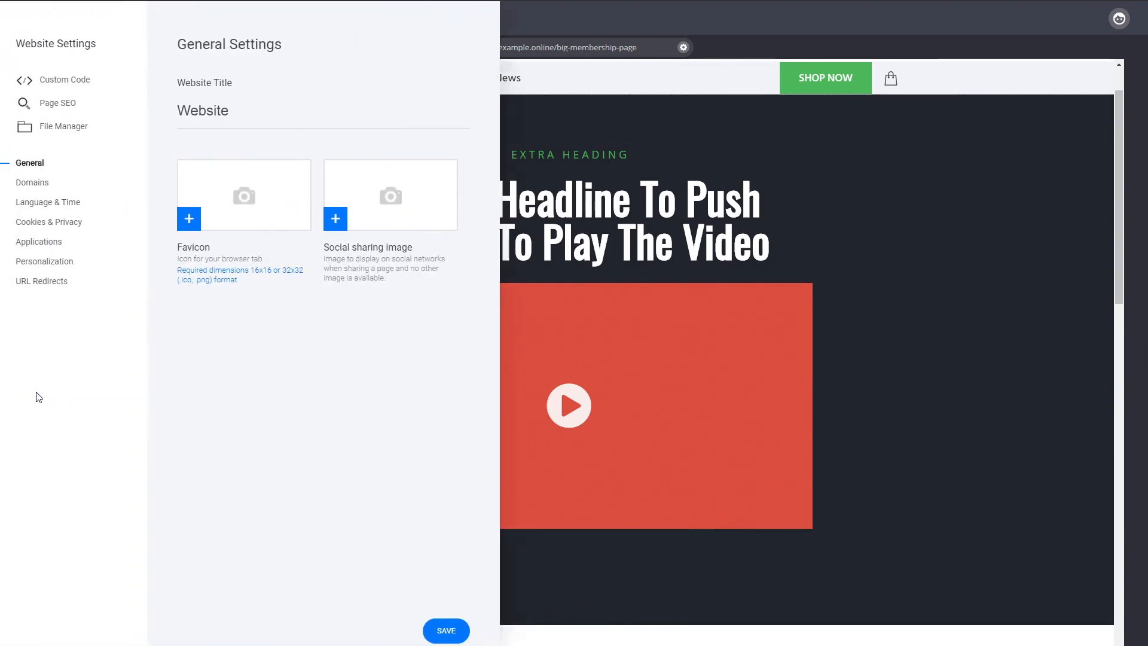
{"action": "left_click", "coordinate": [71, 266]}
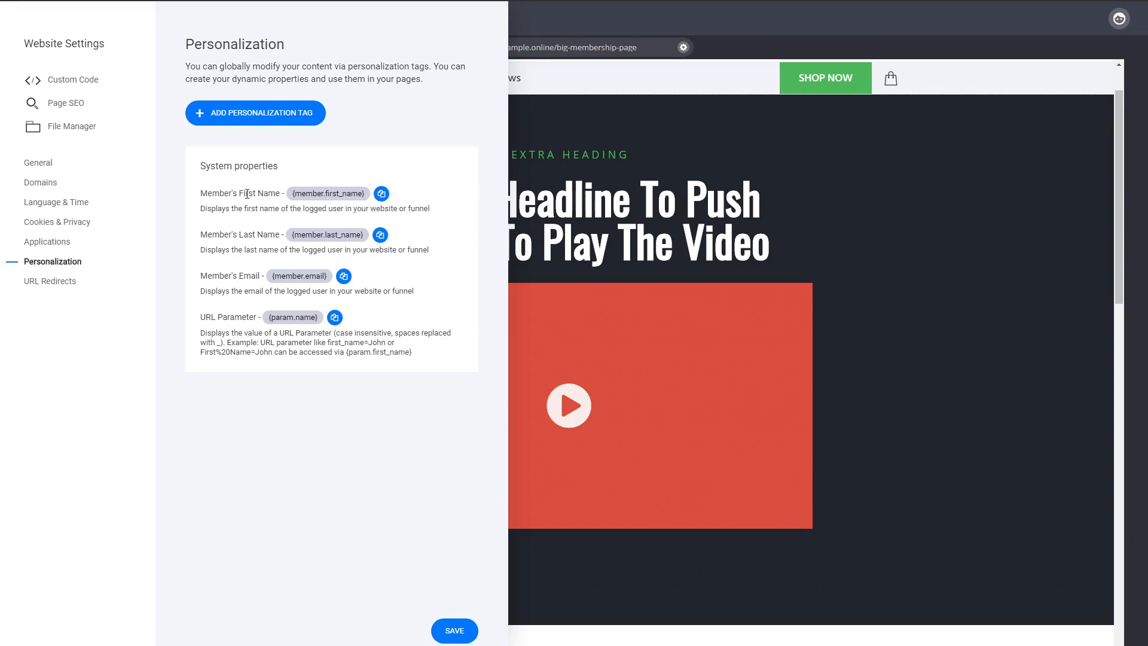
{"action": "left_click", "coordinate": [382, 195]}
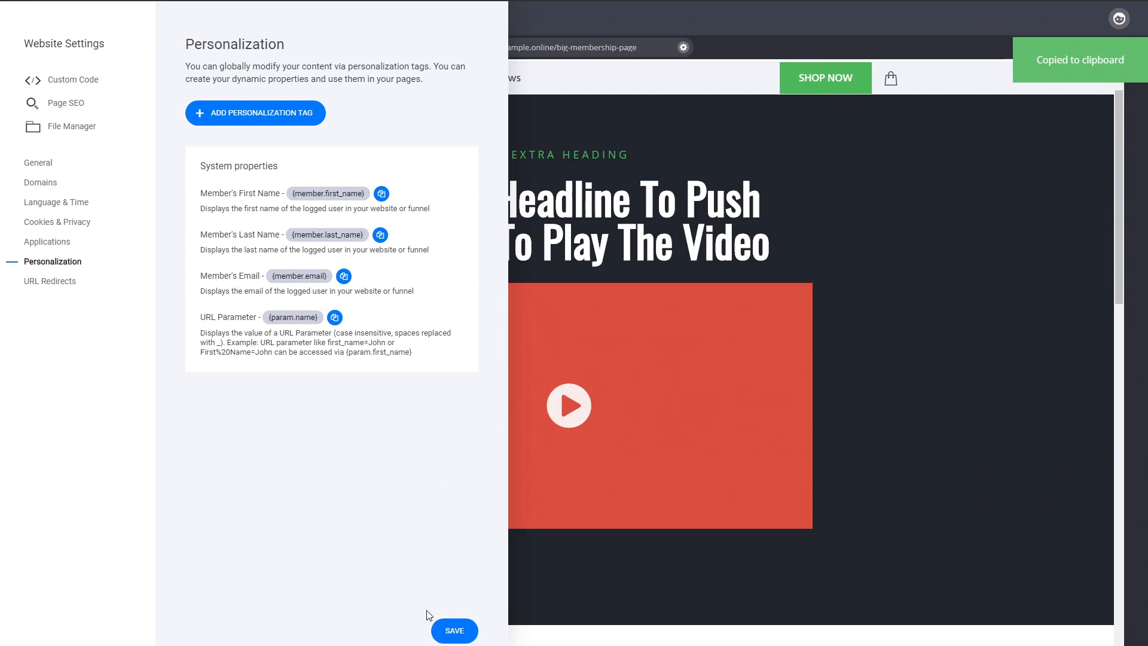
{"action": "left_click", "coordinate": [453, 629]}
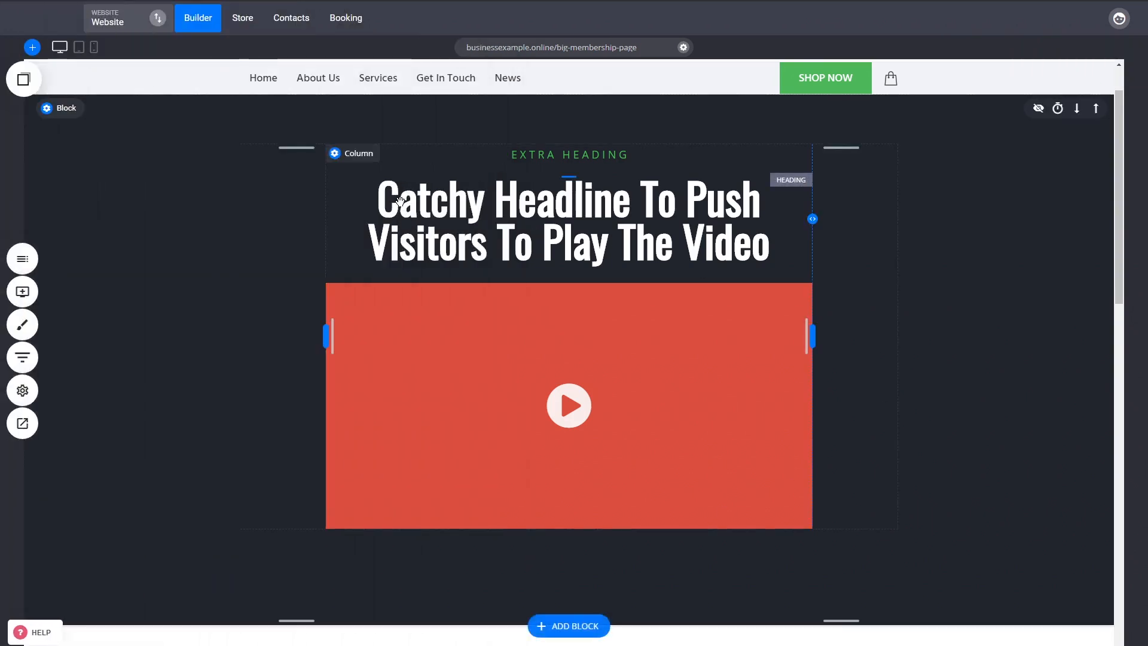
Step: Replace the headline above the main video with "Welcome {member.first_name}! Let's Get Started!", using the copied tag
{"action": "left_click", "coordinate": [400, 201]}
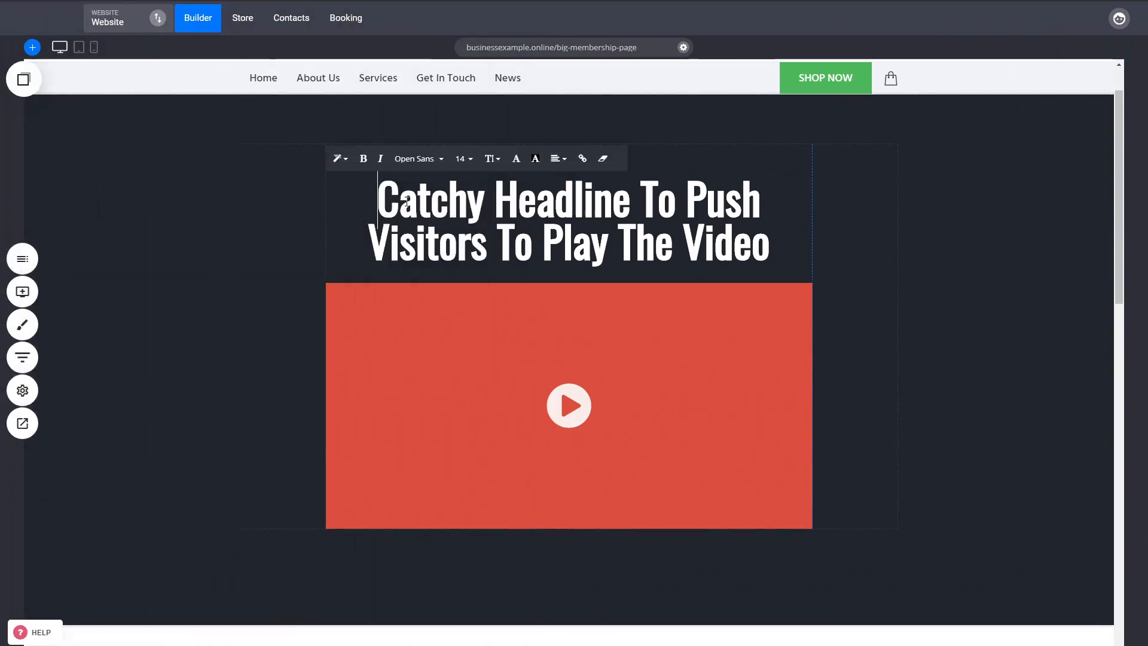
{"action": "triple_click", "coordinate": [638, 213]}
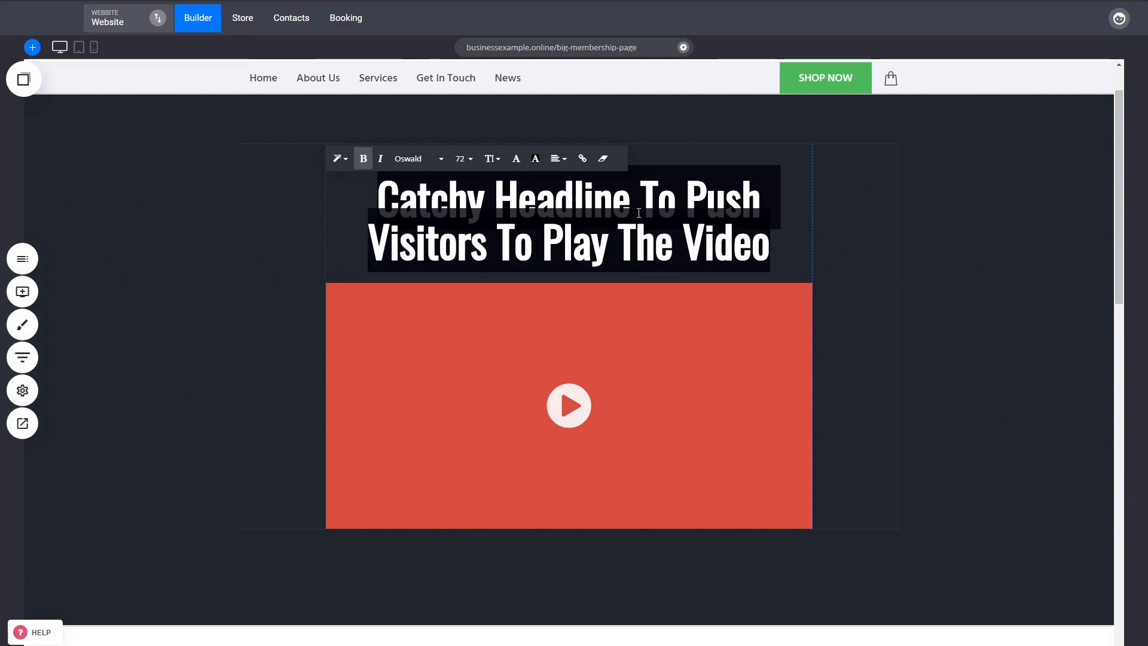
{"action": "type", "text": "Welcome"}
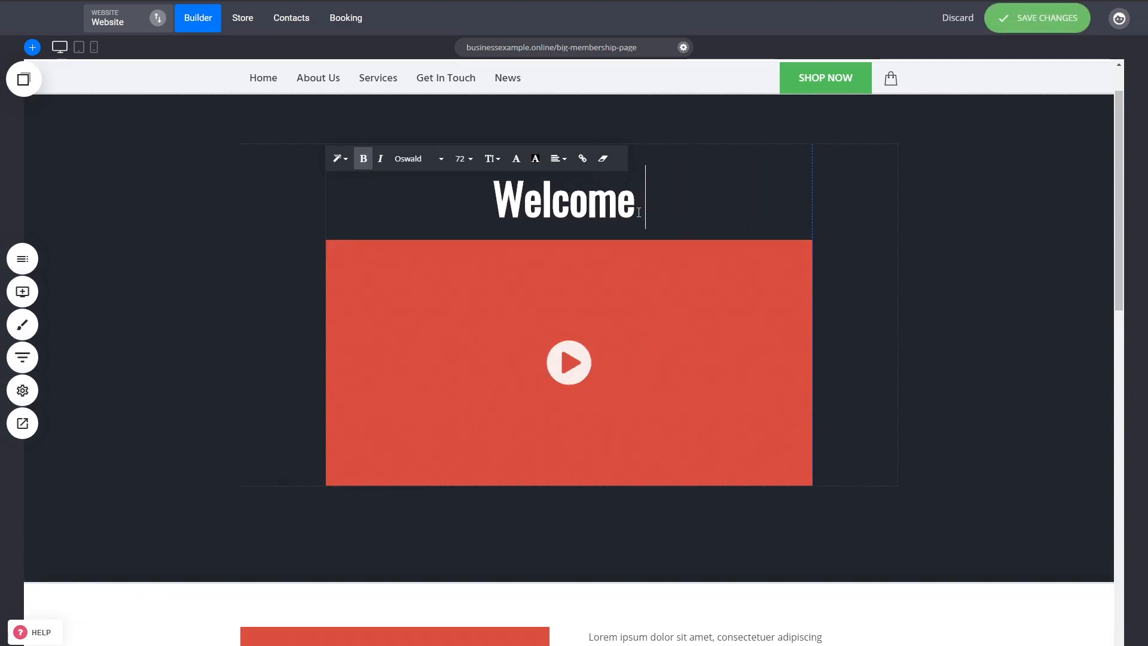
{"action": "key", "text": "ctrl+v"}
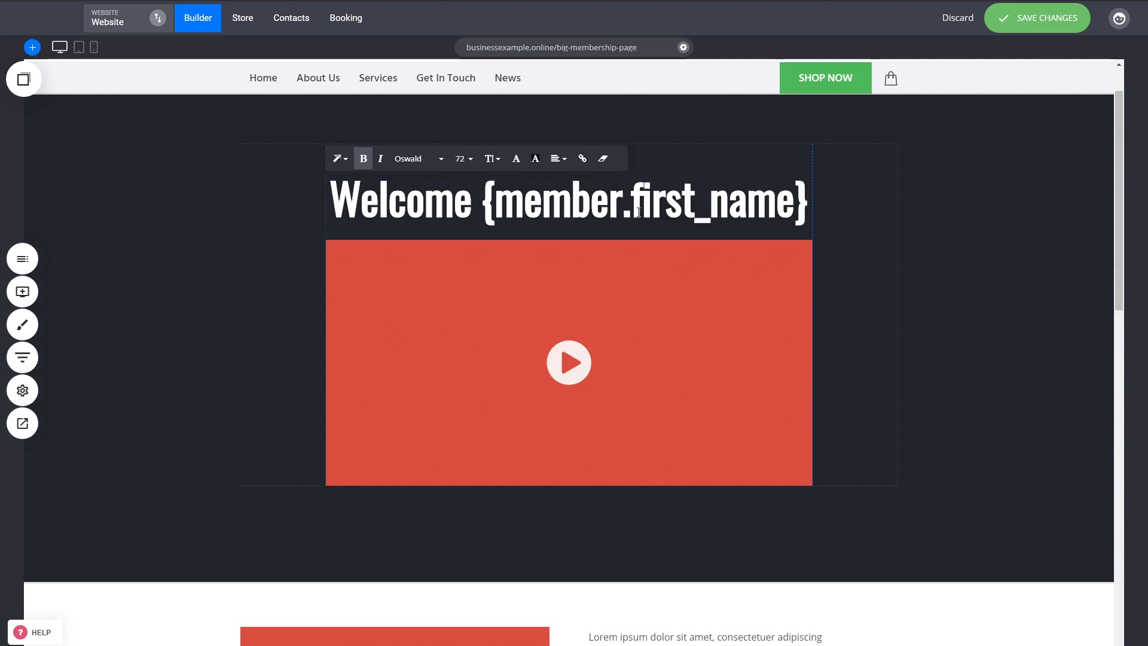
{"action": "type", "text": ","}
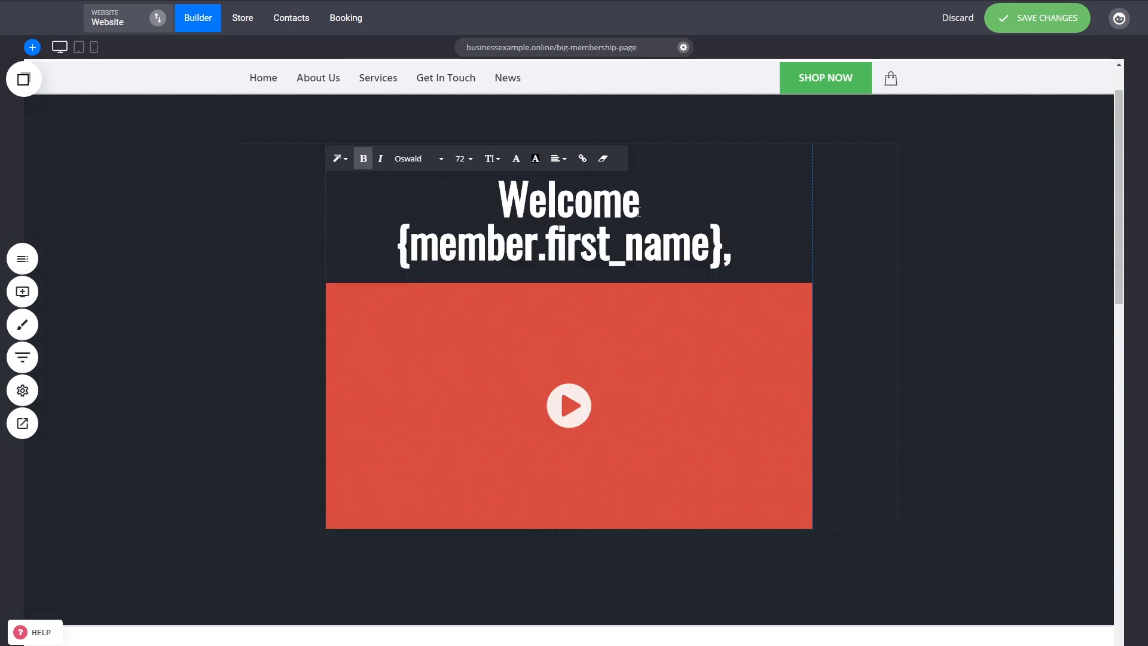
{"action": "key", "text": "BackSpace"}
{"action": "key", "text": "BackSpace"}
{"action": "type", "text": "! Le"}
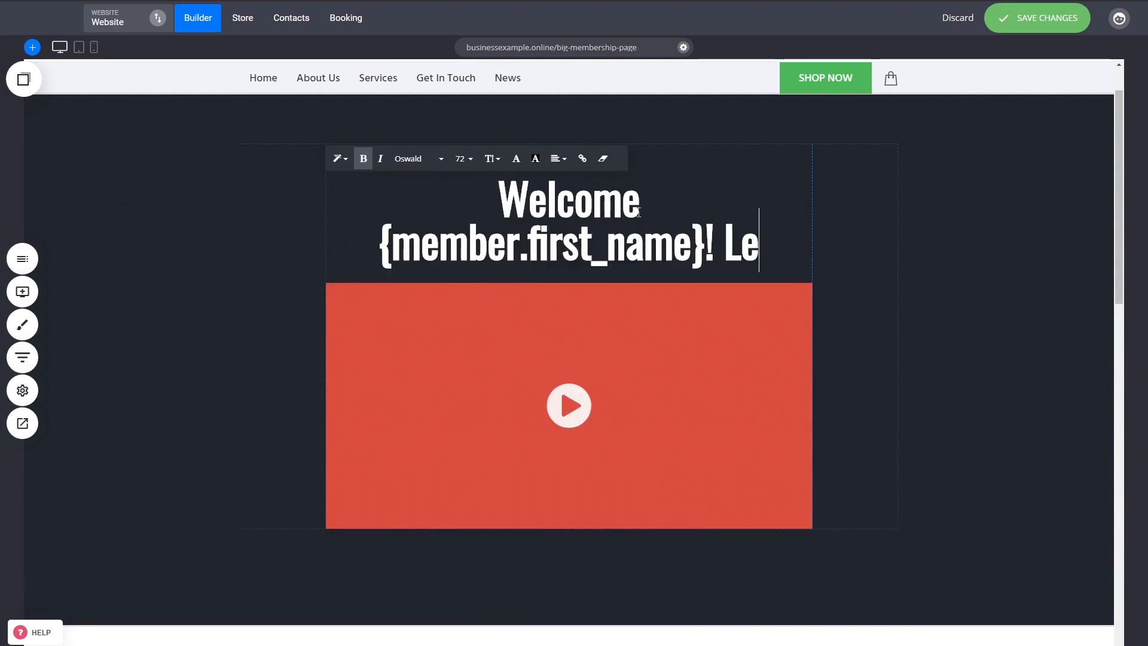
{"action": "type", "text": "t's Get Starte"}
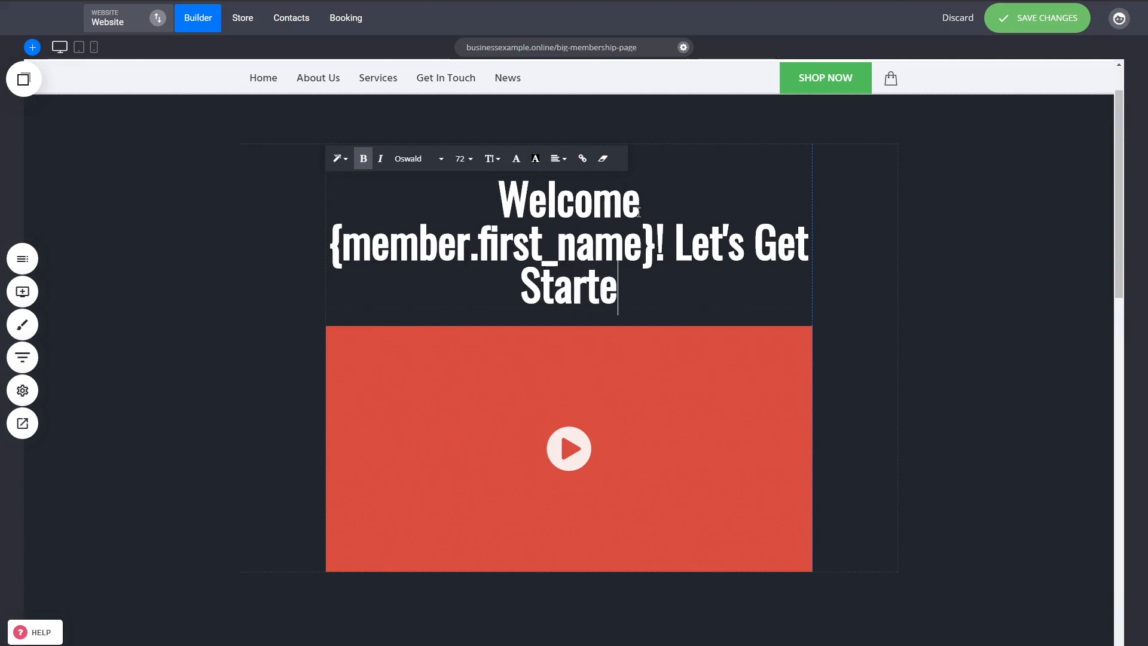
{"action": "type", "text": "d!"}
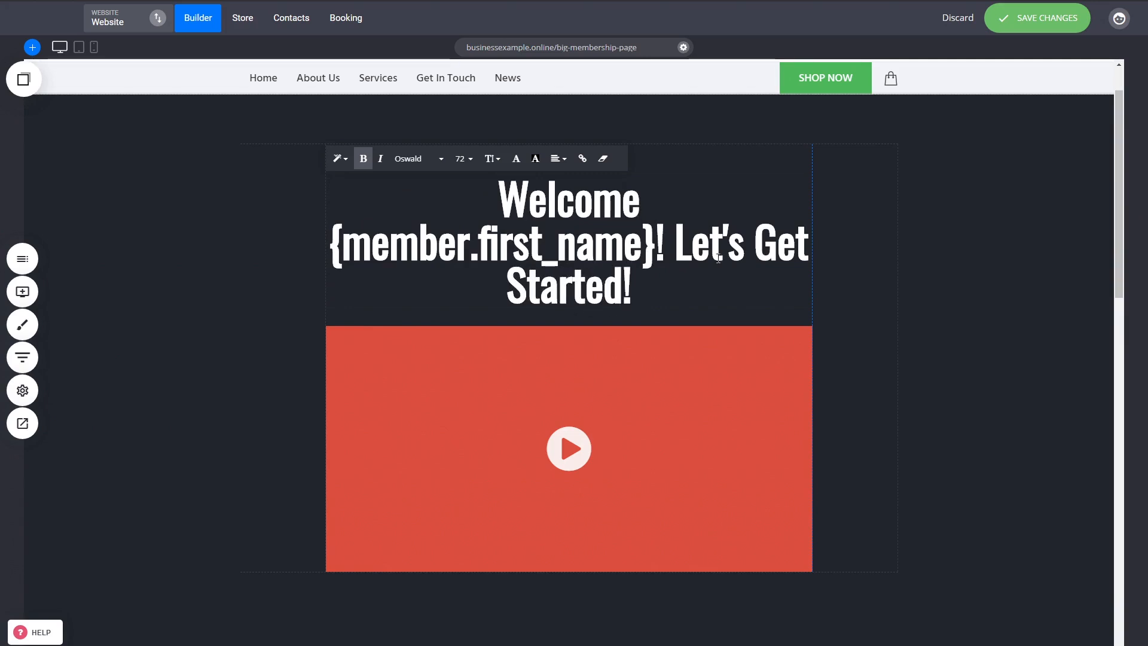
Step: Finish editing the headline above the main video and save the Big Membership Page
{"action": "left_click", "coordinate": [868, 275]}
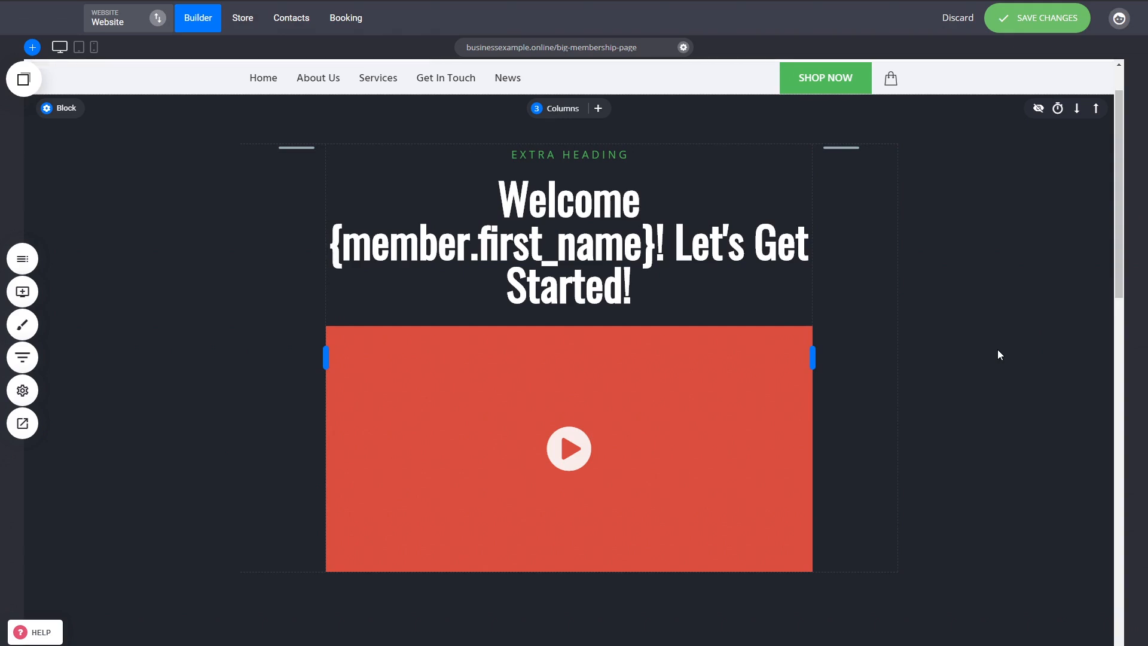
{"action": "scroll", "coordinate": [998, 350], "scroll_direction": "up", "scroll_amount": 1}
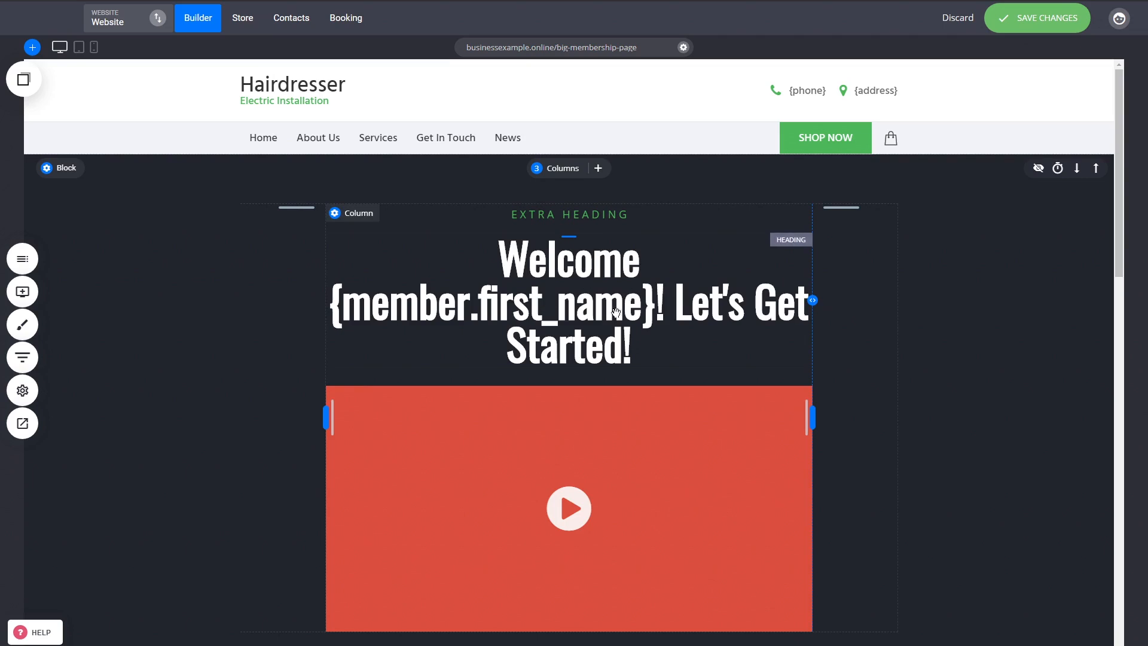
{"action": "key", "text": "ctrl+s"}
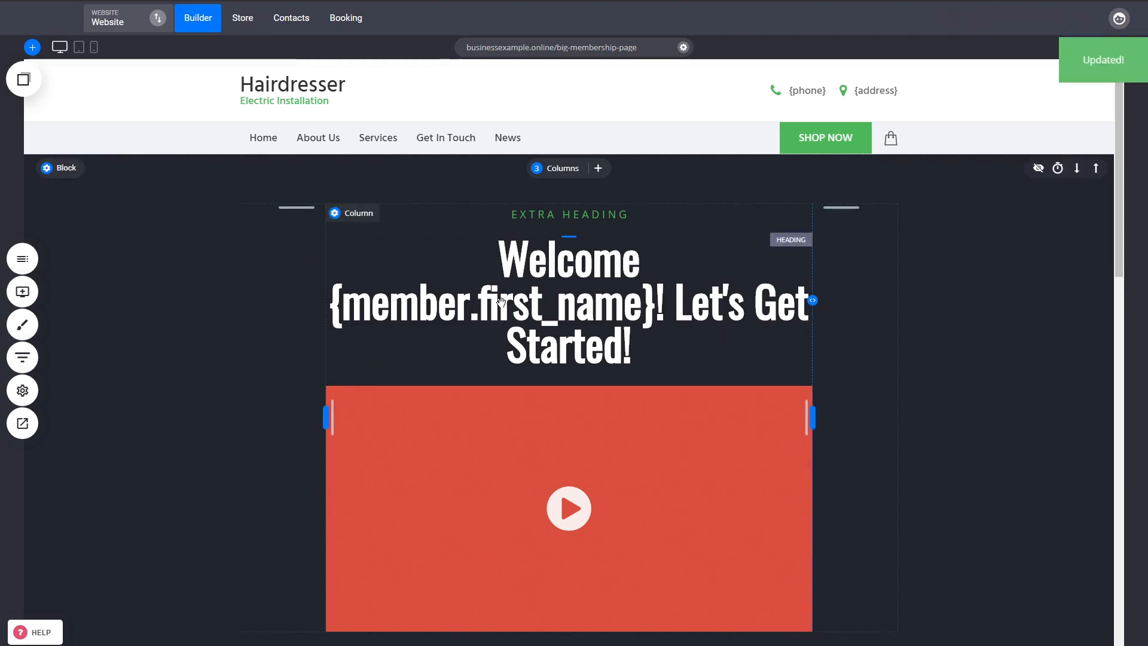
Step: Review the content of the Big Membership Page from its headline down through its lower sections
{"action": "left_click", "coordinate": [17, 265]}
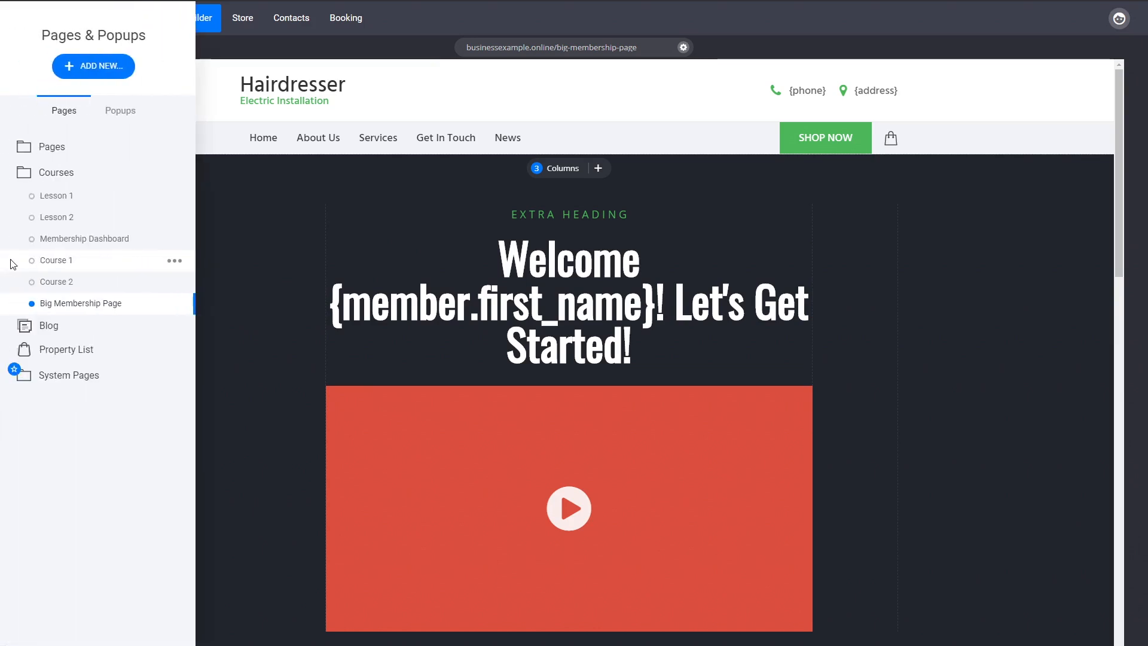
{"action": "left_click", "coordinate": [98, 306]}
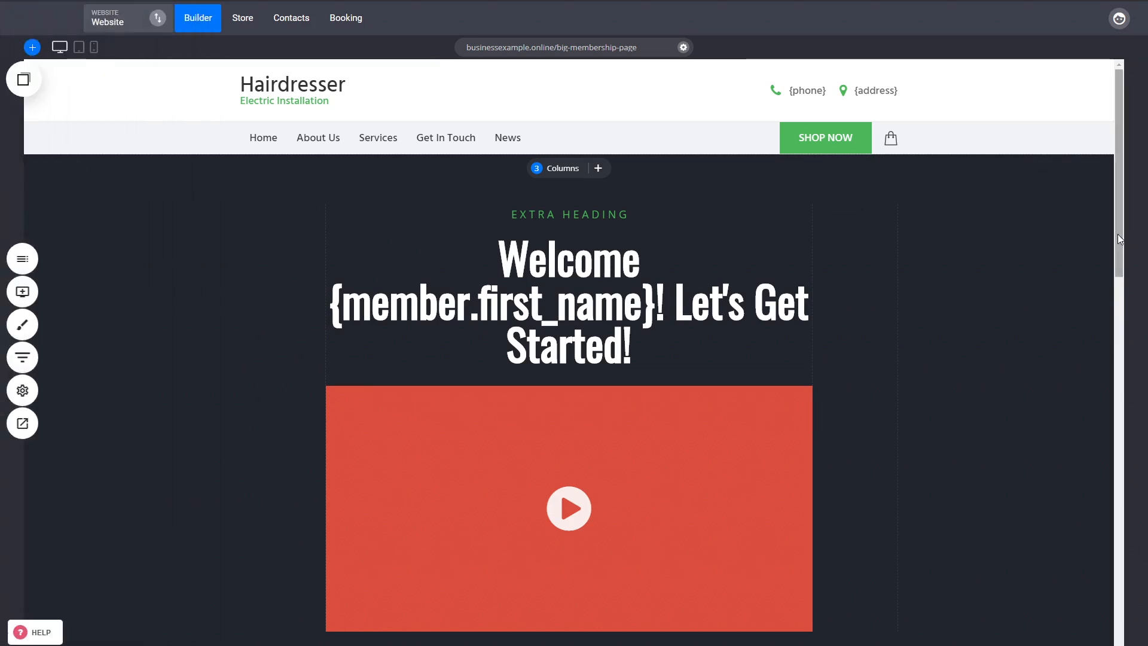
{"action": "left_click_drag", "start_coordinate": [1117, 235], "coordinate": [1119, 545]}
{"action": "scroll", "coordinate": [1078, 540], "scroll_direction": "down", "scroll_amount": 3}
{"action": "scroll", "coordinate": [943, 410], "scroll_direction": "up", "scroll_amount": 10}
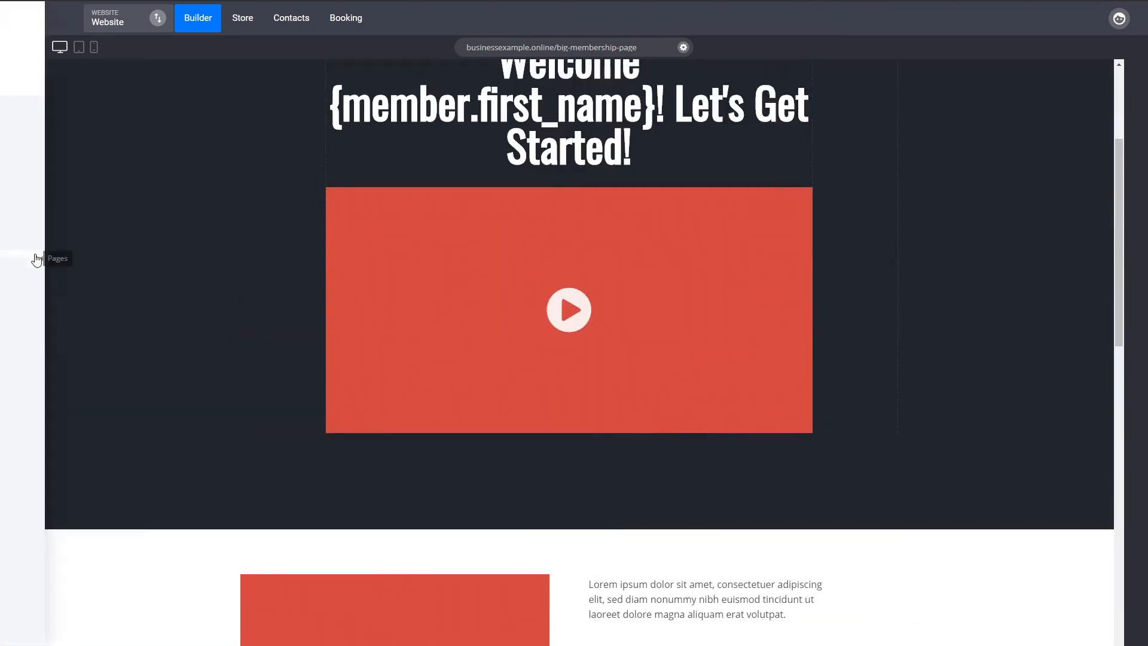
Step: Start a new page and preview the three-column "Here's access to your files" template among the Membership / Course templates
{"action": "left_click", "coordinate": [24, 258]}
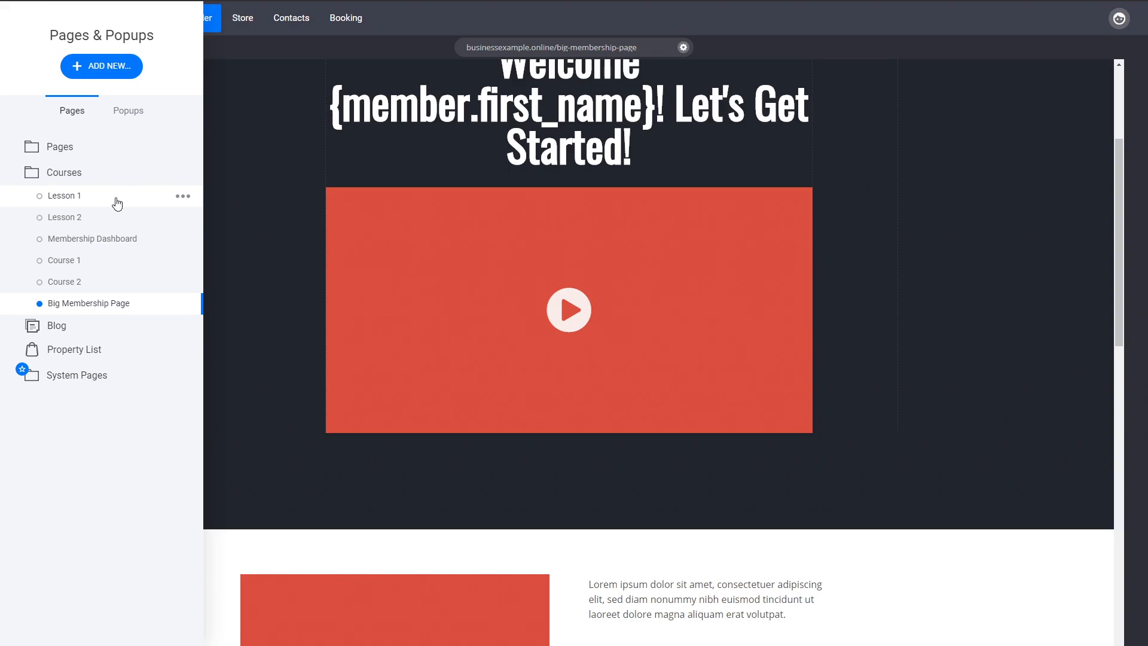
{"action": "left_click", "coordinate": [92, 73]}
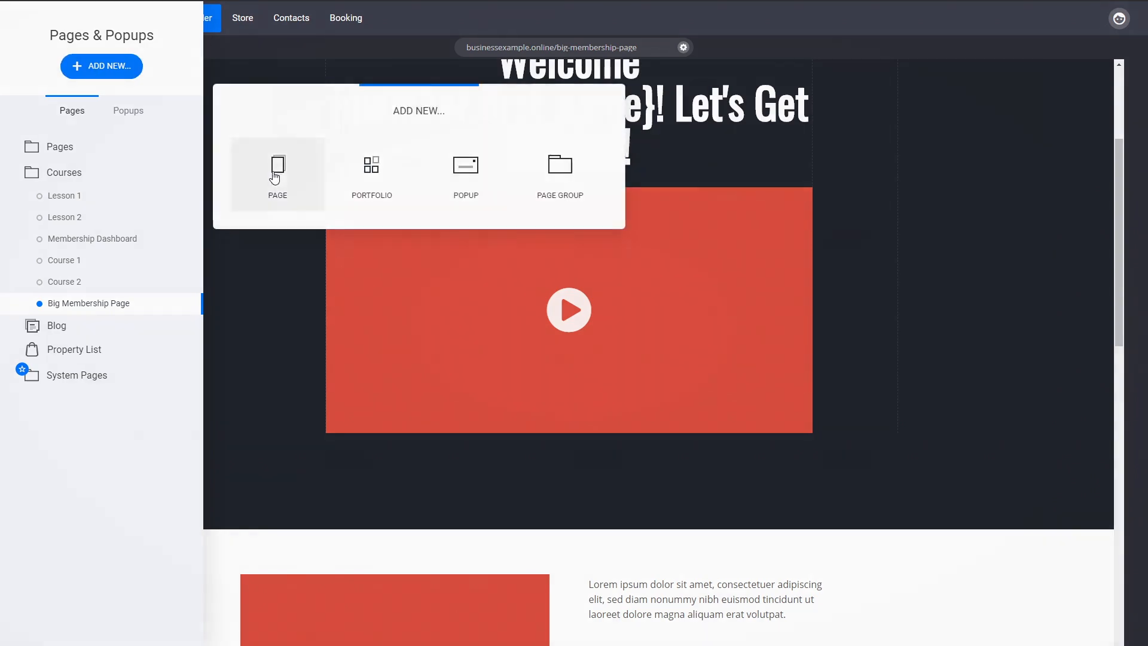
{"action": "left_click", "coordinate": [276, 173]}
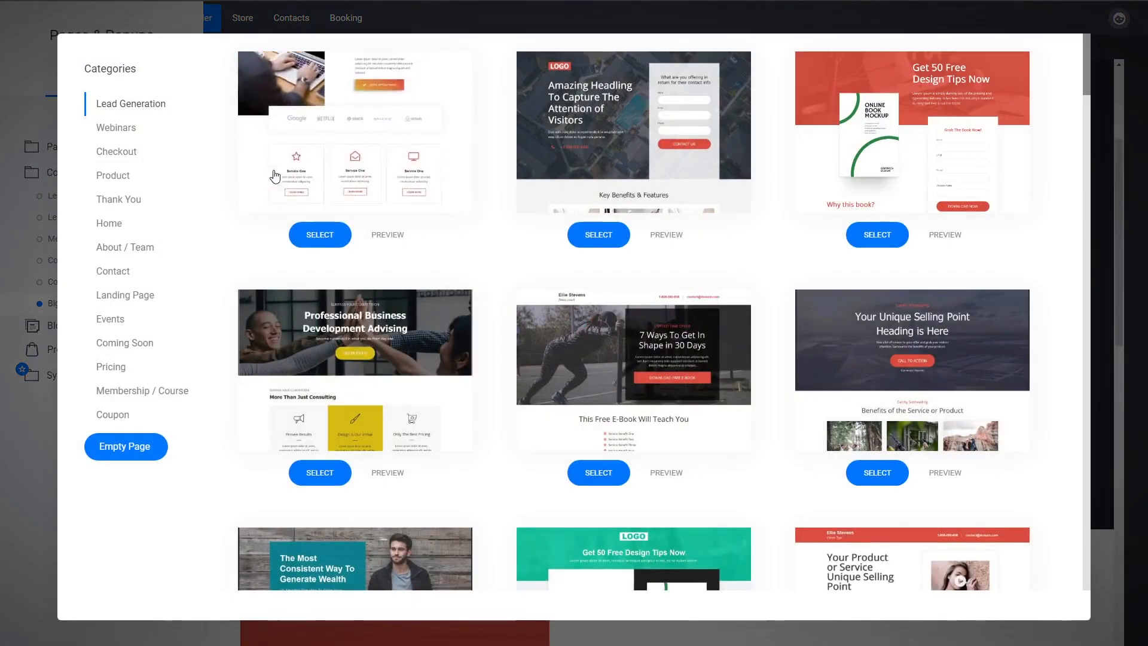
{"action": "left_click", "coordinate": [172, 391]}
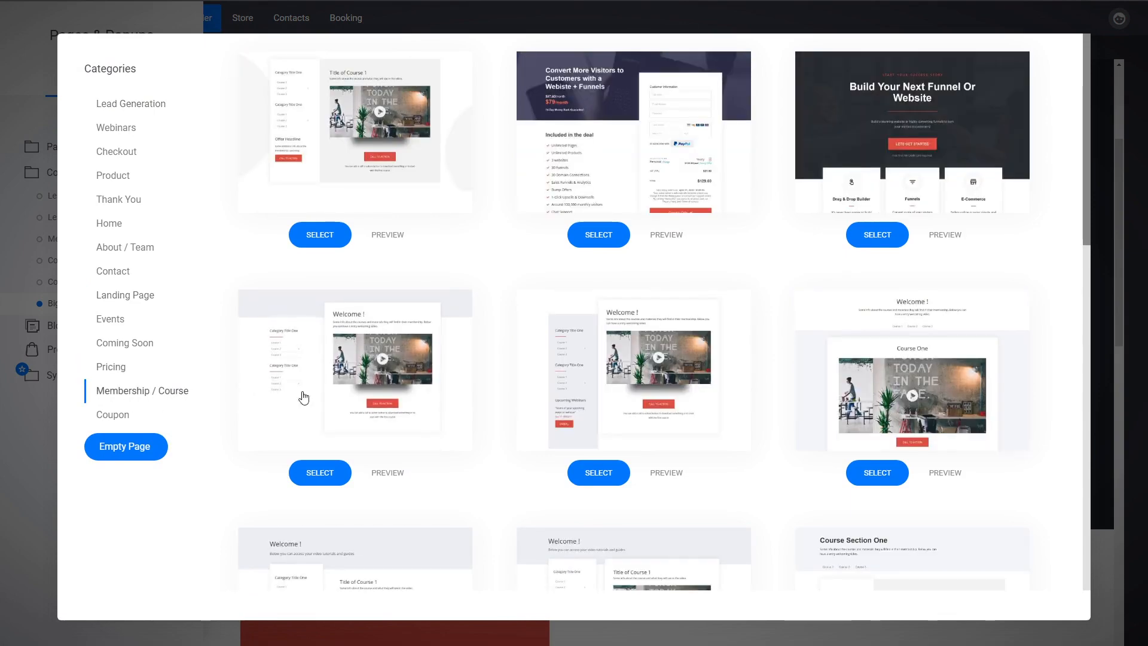
{"action": "scroll", "coordinate": [494, 261], "scroll_direction": "down", "scroll_amount": 5}
{"action": "scroll", "coordinate": [493, 260], "scroll_direction": "down", "scroll_amount": 10}
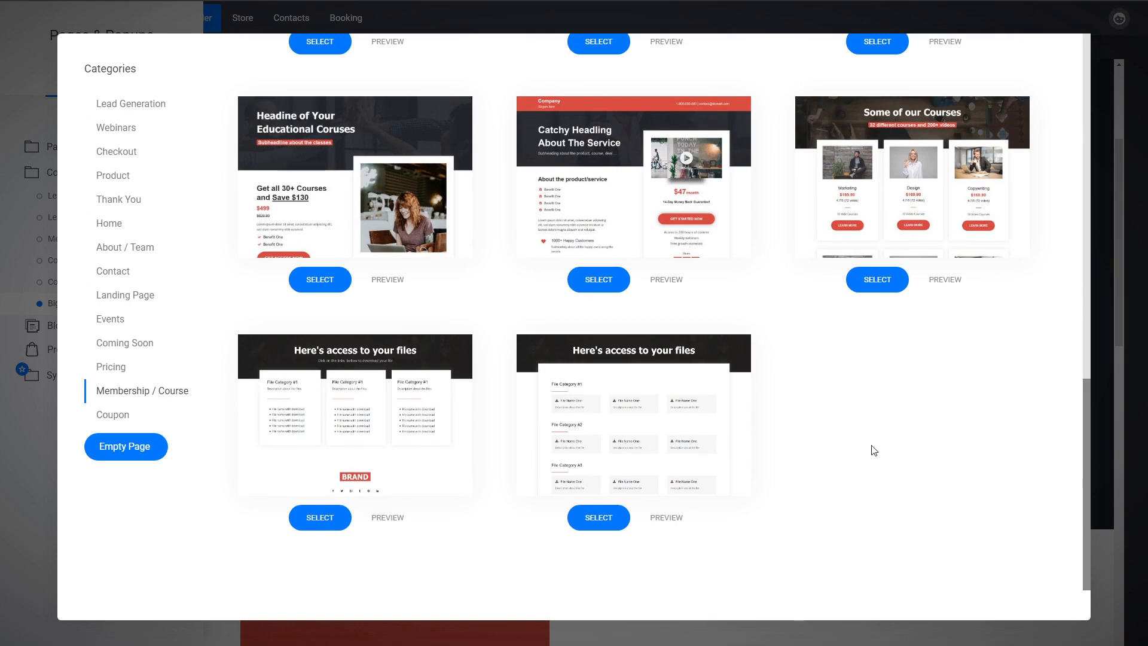
{"action": "left_click", "coordinate": [390, 517]}
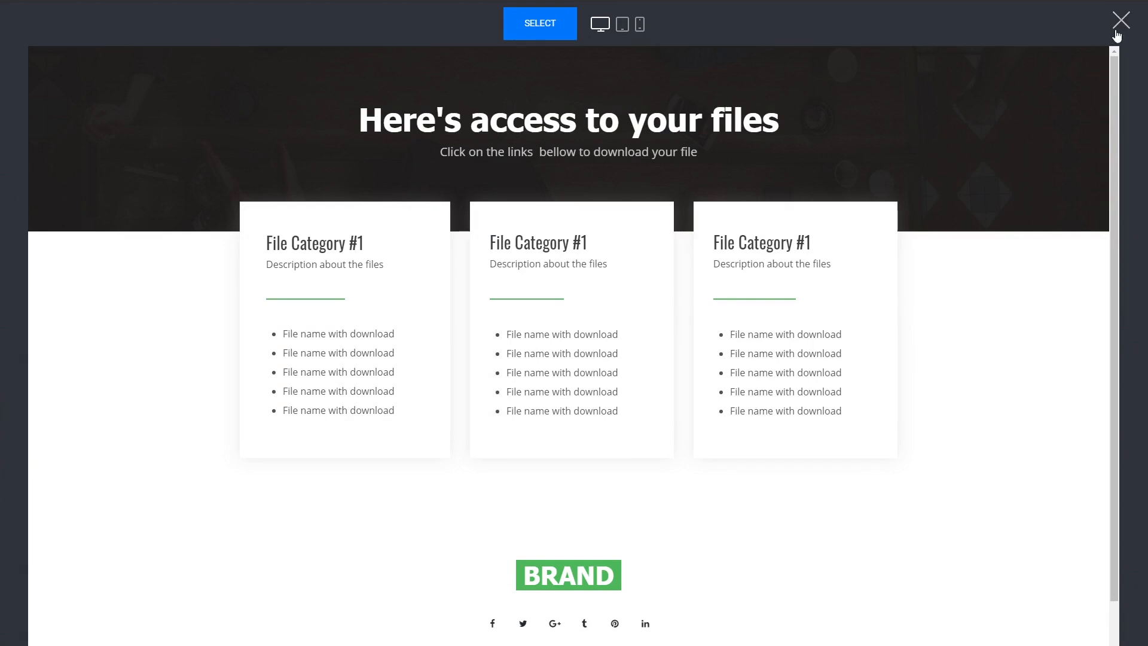
{"action": "left_click", "coordinate": [1117, 31]}
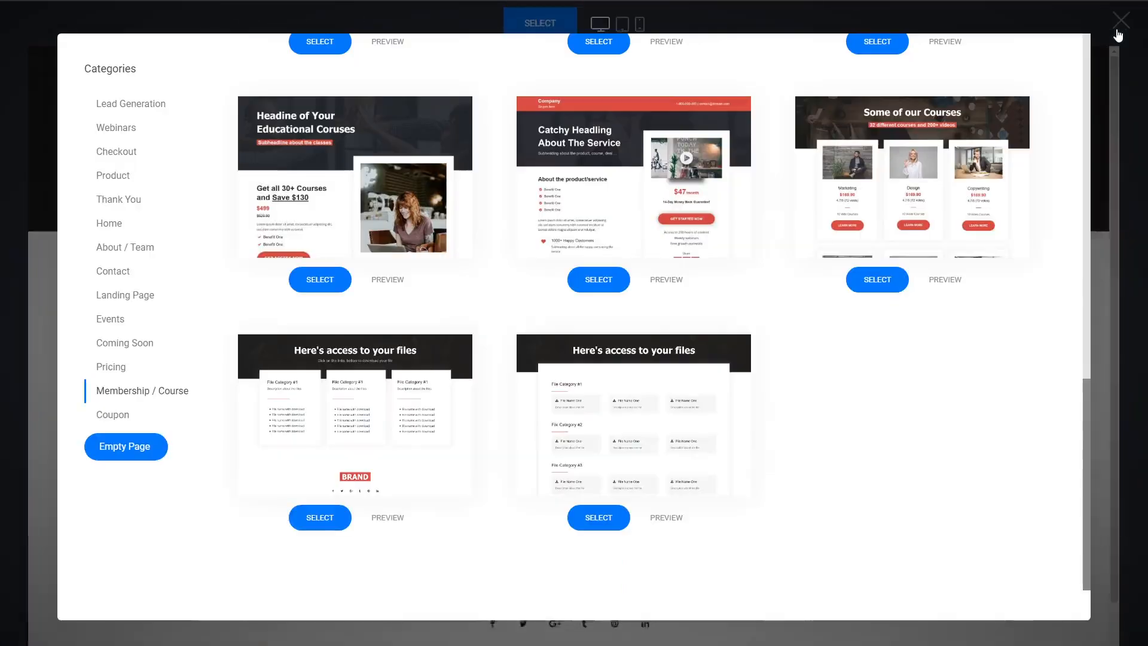
Step: Add a page named "File Sharing" to the Courses group, using the "Here's access to your files" template with stacked file categories
{"action": "left_click", "coordinate": [658, 418]}
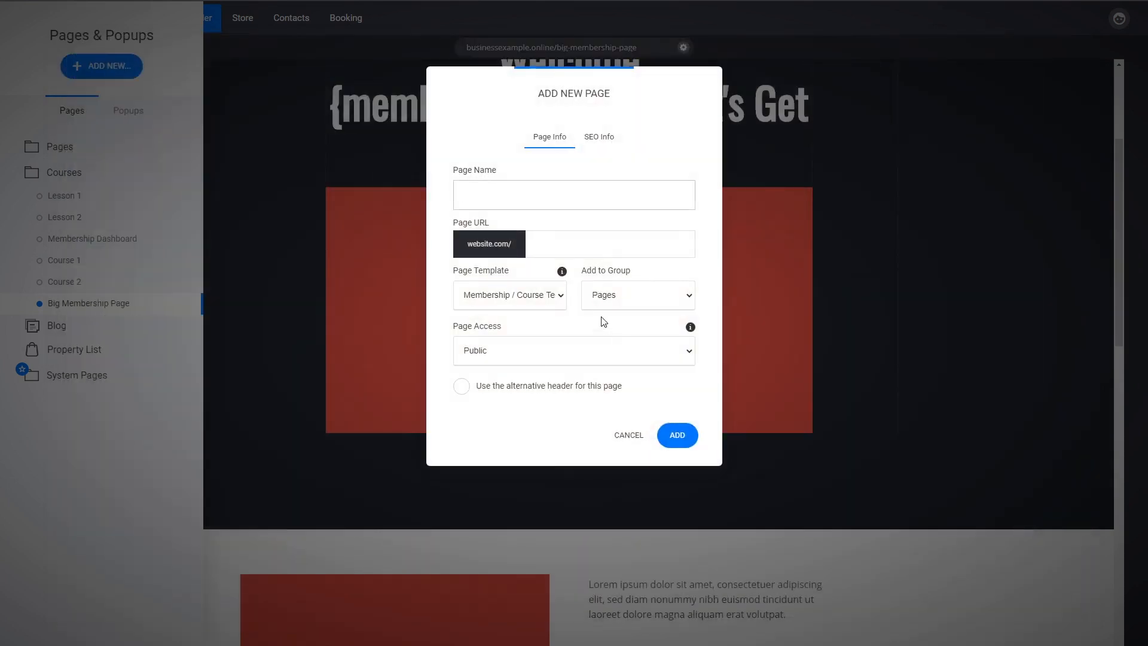
{"action": "type", "text": "File Sharing"}
{"action": "left_click", "coordinate": [611, 324]}
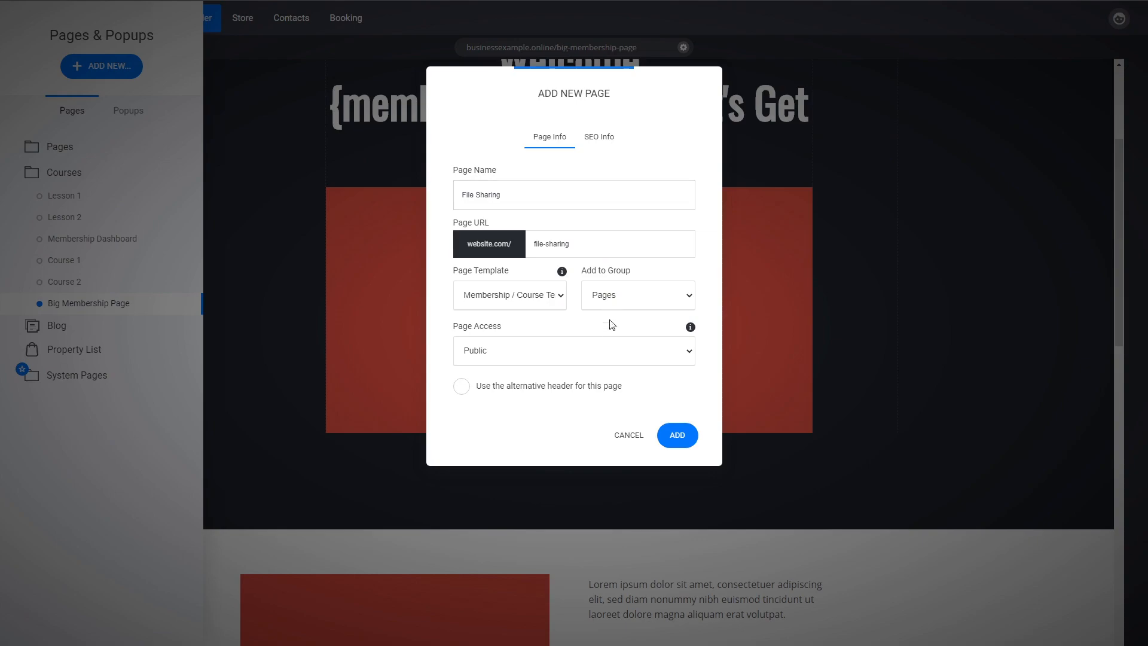
{"action": "left_click", "coordinate": [613, 331]}
{"action": "left_click", "coordinate": [677, 435]}
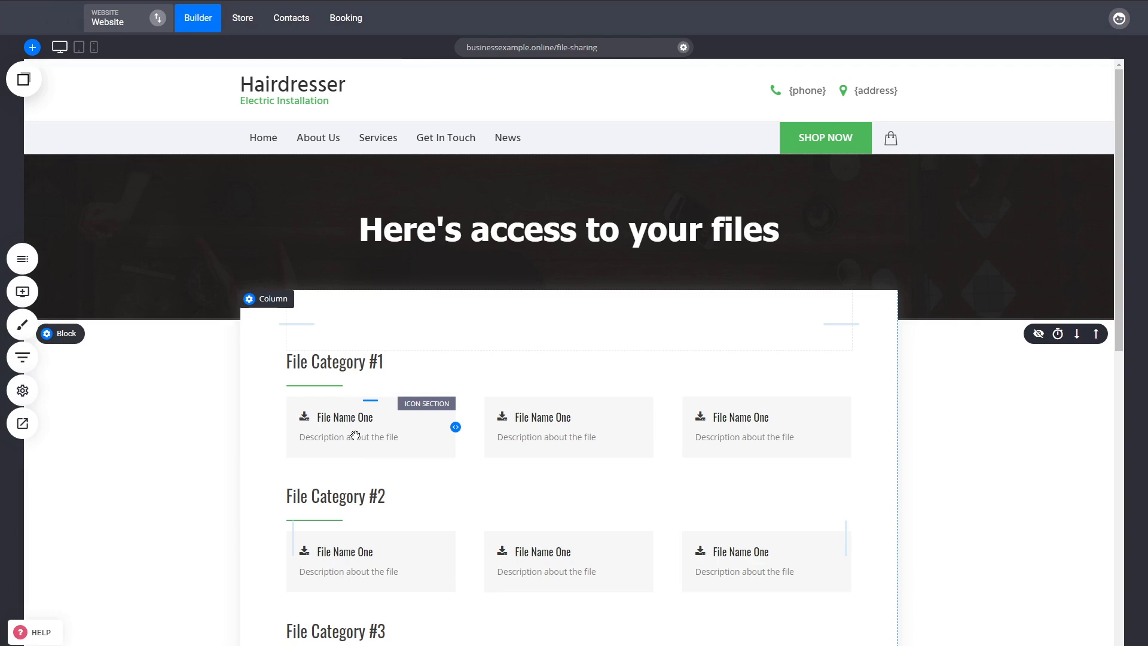
Step: Examine the File link options for the first file name under File Category #1, without adding a link
{"action": "scroll", "coordinate": [860, 421], "scroll_direction": "down", "scroll_amount": 2}
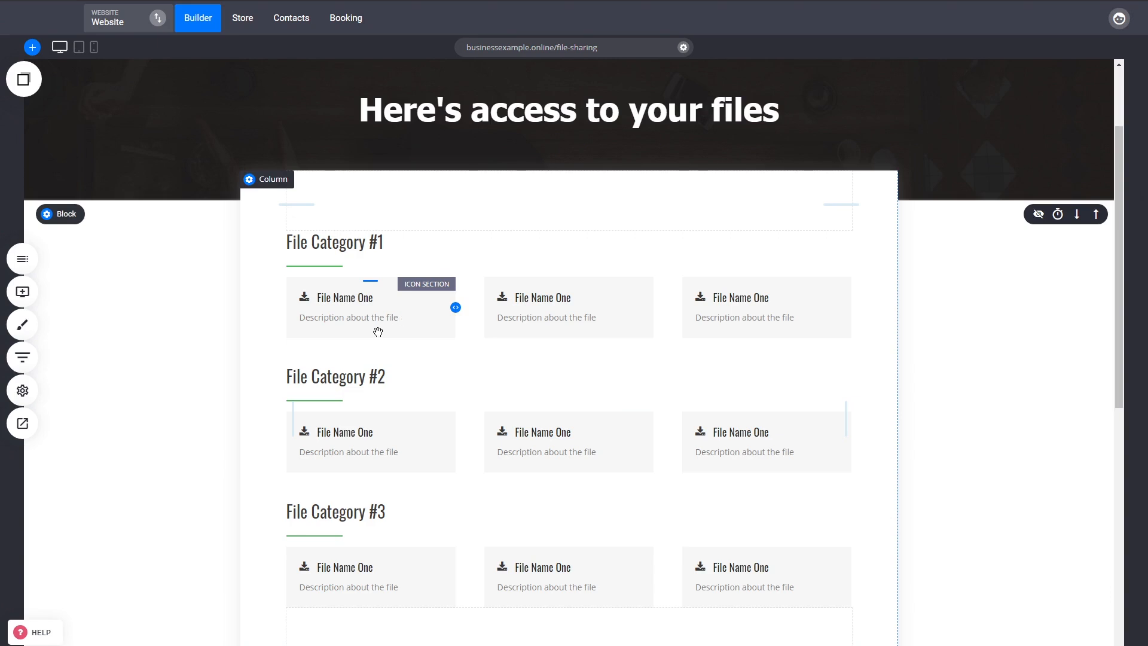
{"action": "left_click", "coordinate": [346, 299]}
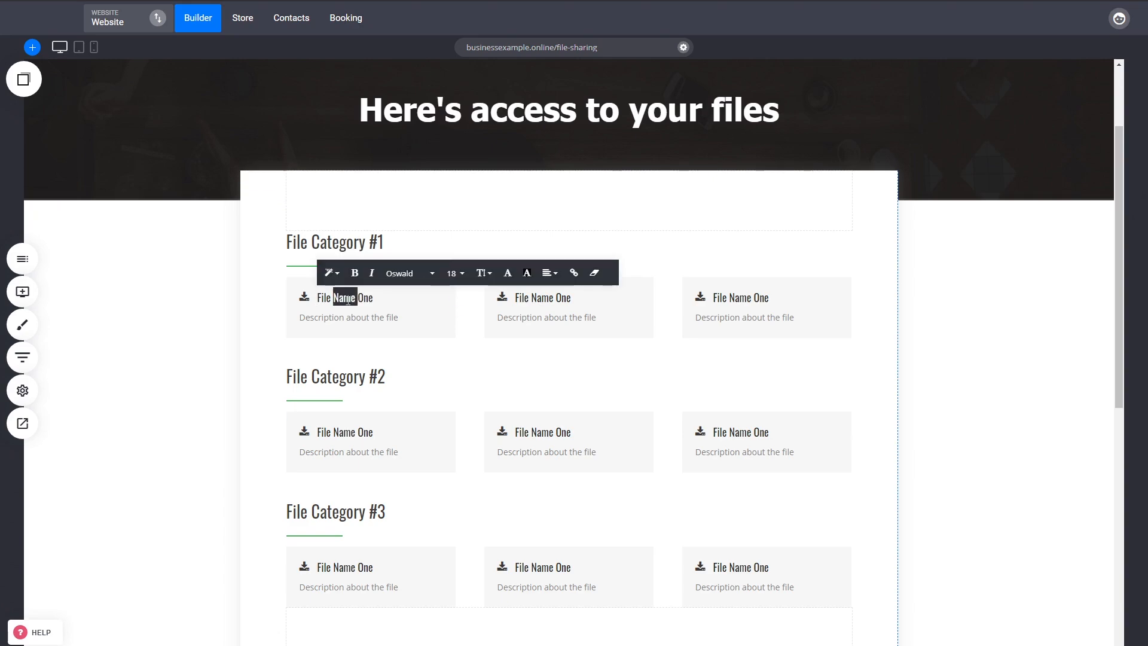
{"action": "triple_click", "coordinate": [348, 299]}
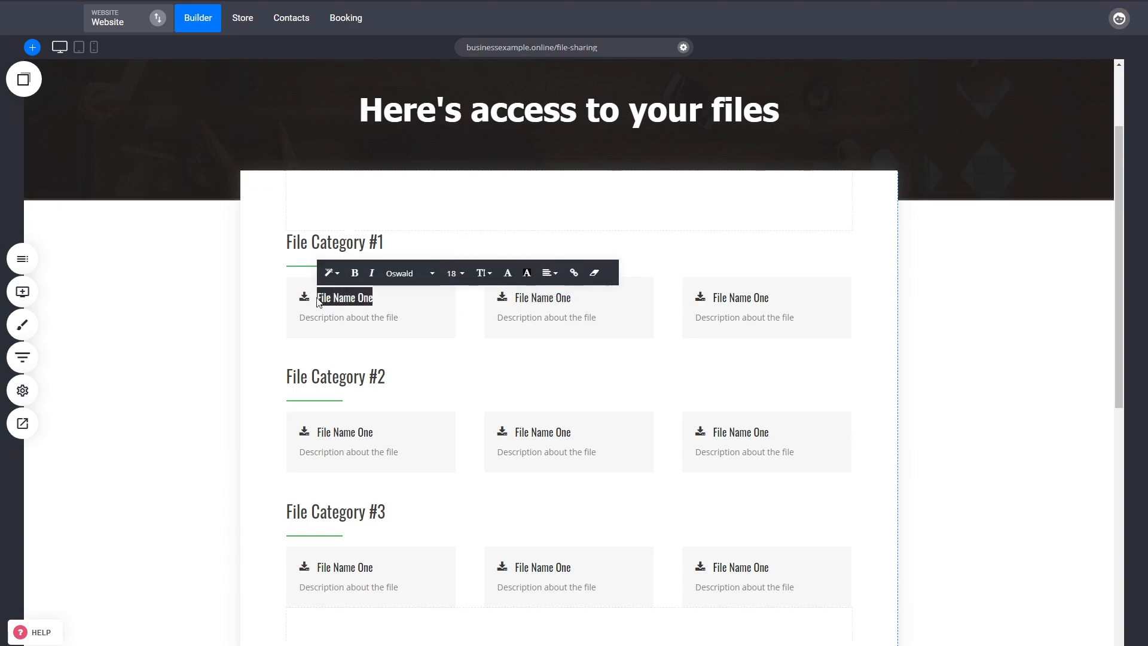
{"action": "left_click", "coordinate": [575, 273]}
{"action": "left_click_drag", "start_coordinate": [566, 100], "coordinate": [727, 141]}
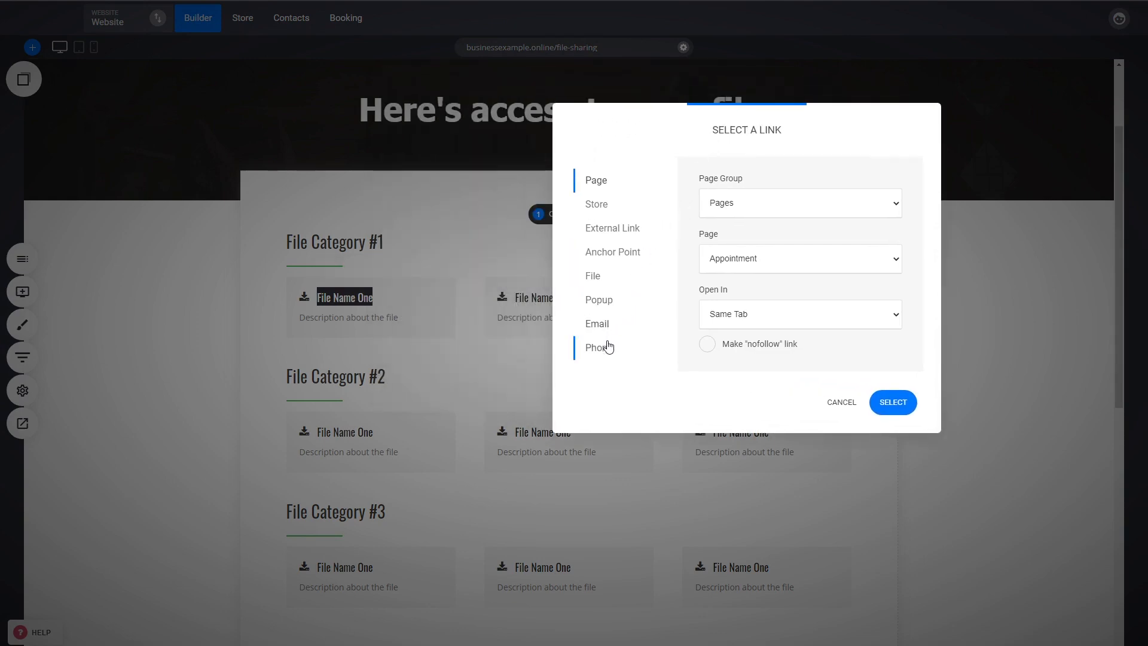
{"action": "left_click", "coordinate": [600, 286]}
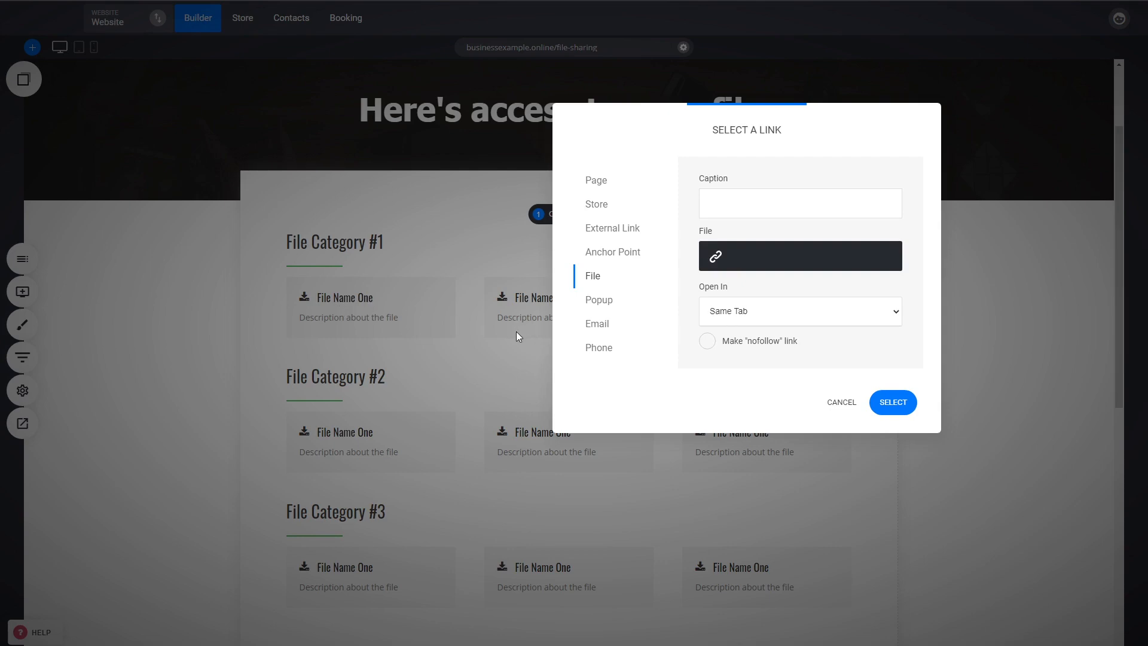
{"action": "left_click", "coordinate": [843, 404]}
{"action": "left_click", "coordinate": [205, 321]}
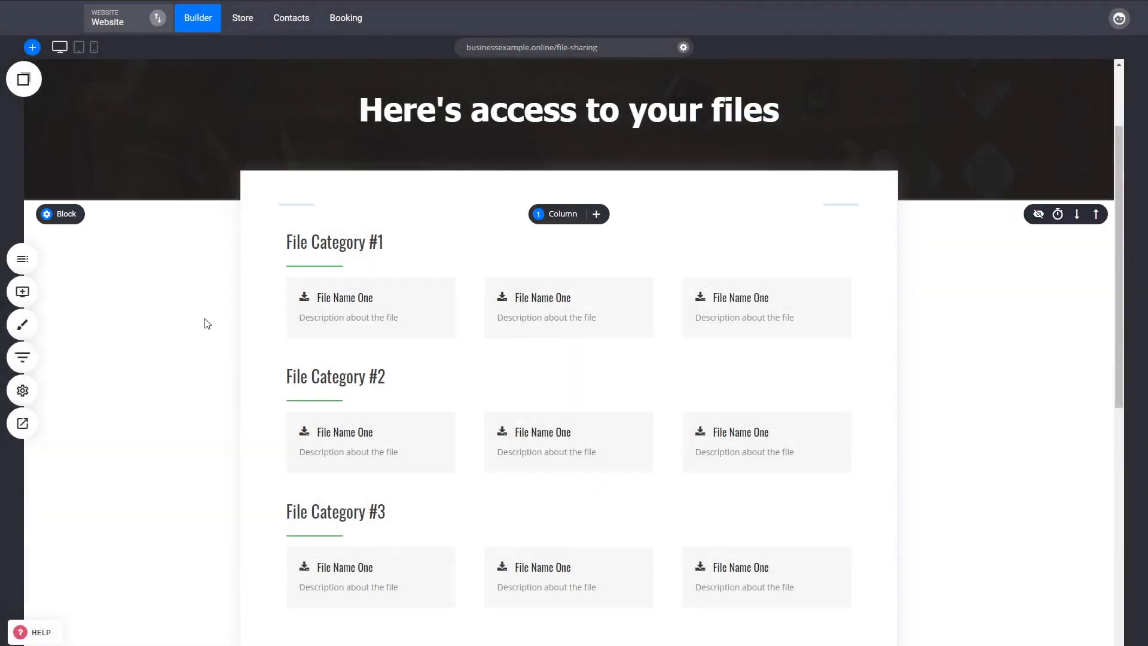
Step: Examine the File link options for the second file name under File Category #1, without adding a link
{"action": "double_click", "coordinate": [542, 297]}
{"action": "triple_click", "coordinate": [531, 297]}
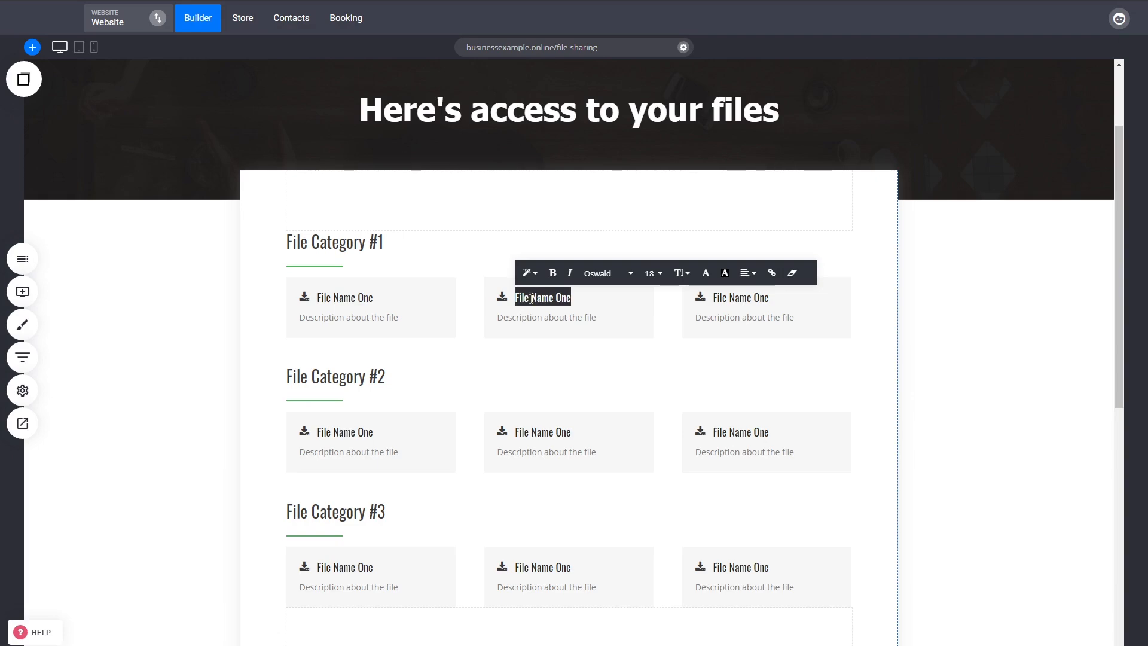
{"action": "left_click", "coordinate": [772, 273]}
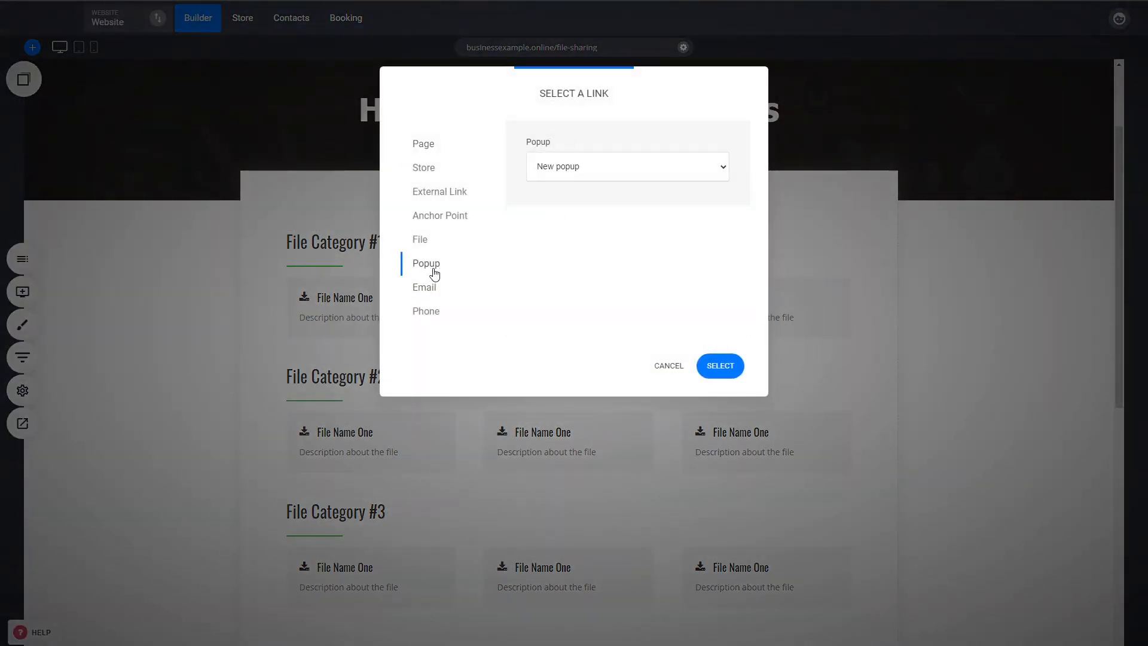
{"action": "left_click", "coordinate": [431, 241]}
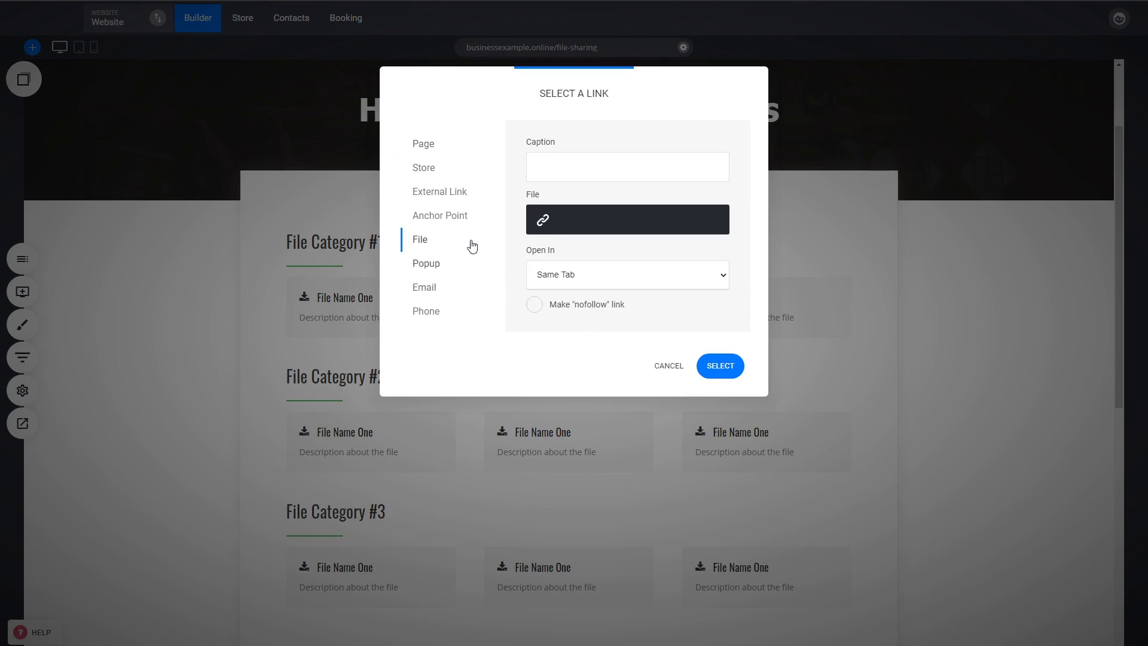
{"action": "left_click", "coordinate": [658, 366]}
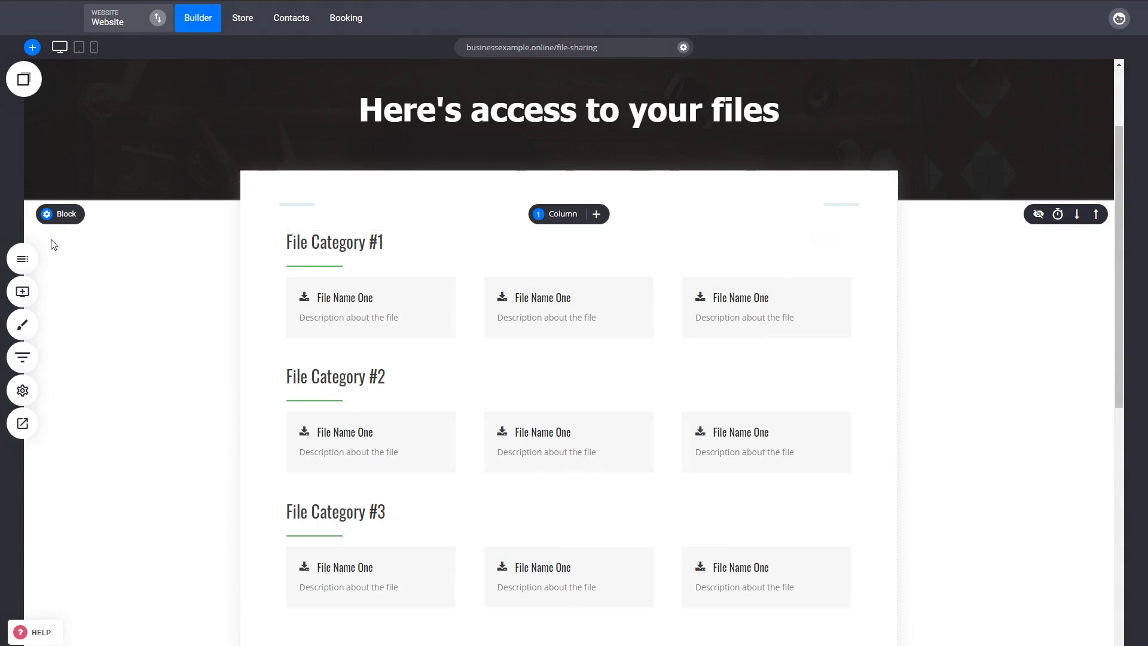
Step: Browse the Membership / Course templates available for a new page
{"action": "left_click", "coordinate": [22, 258]}
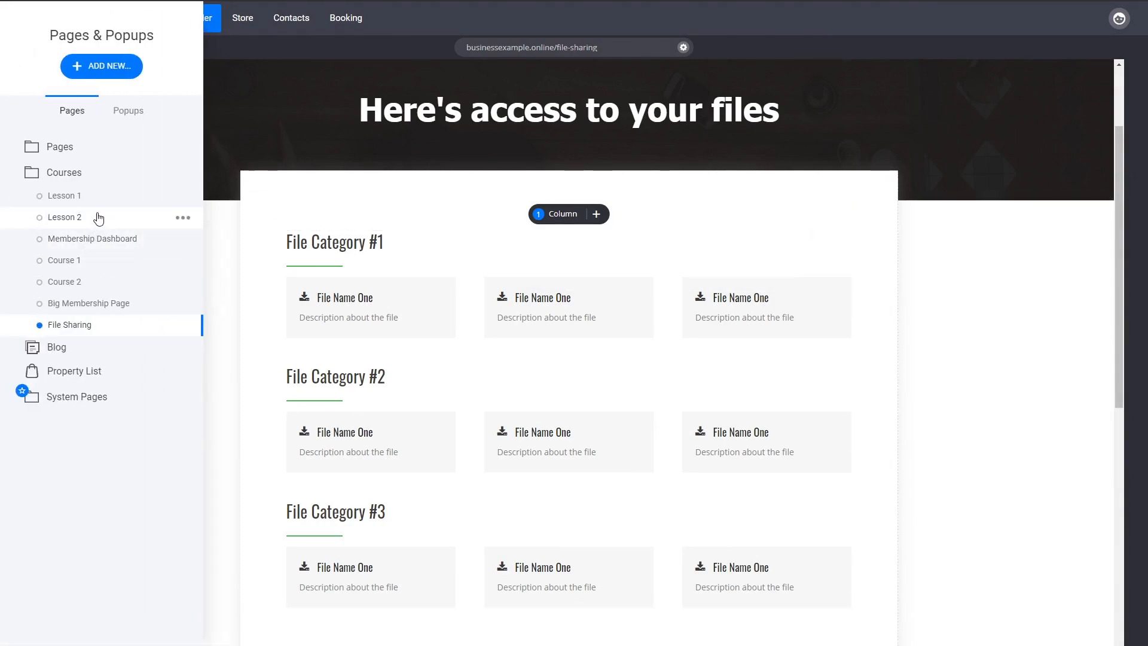
{"action": "left_click", "coordinate": [96, 68]}
{"action": "left_click", "coordinate": [268, 166]}
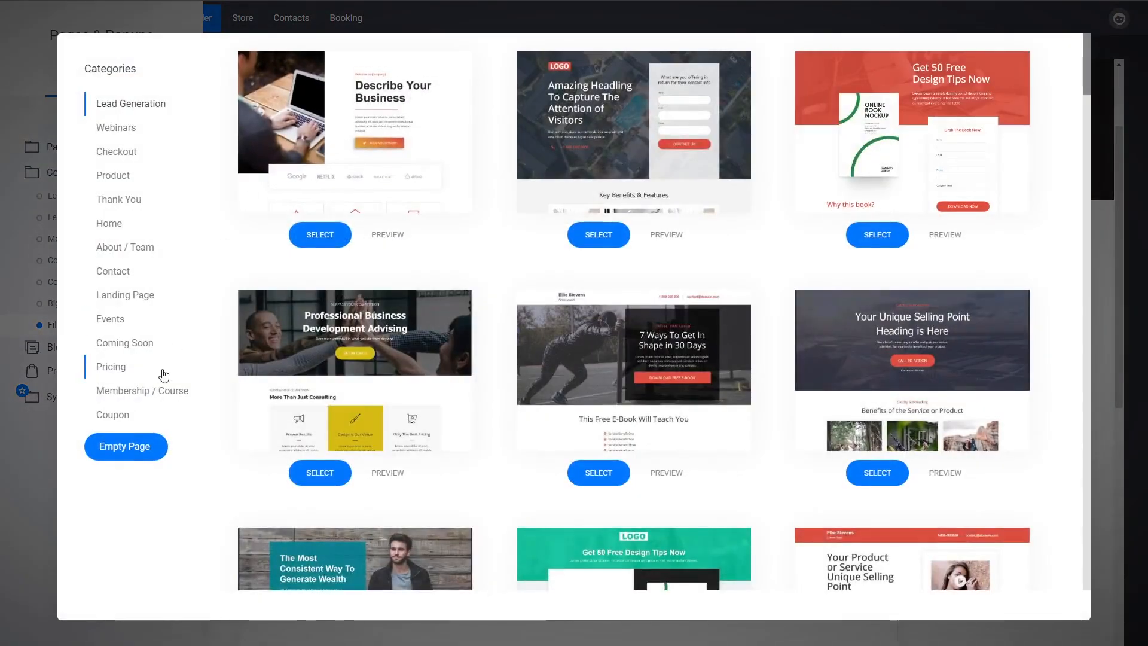
{"action": "left_click", "coordinate": [141, 393]}
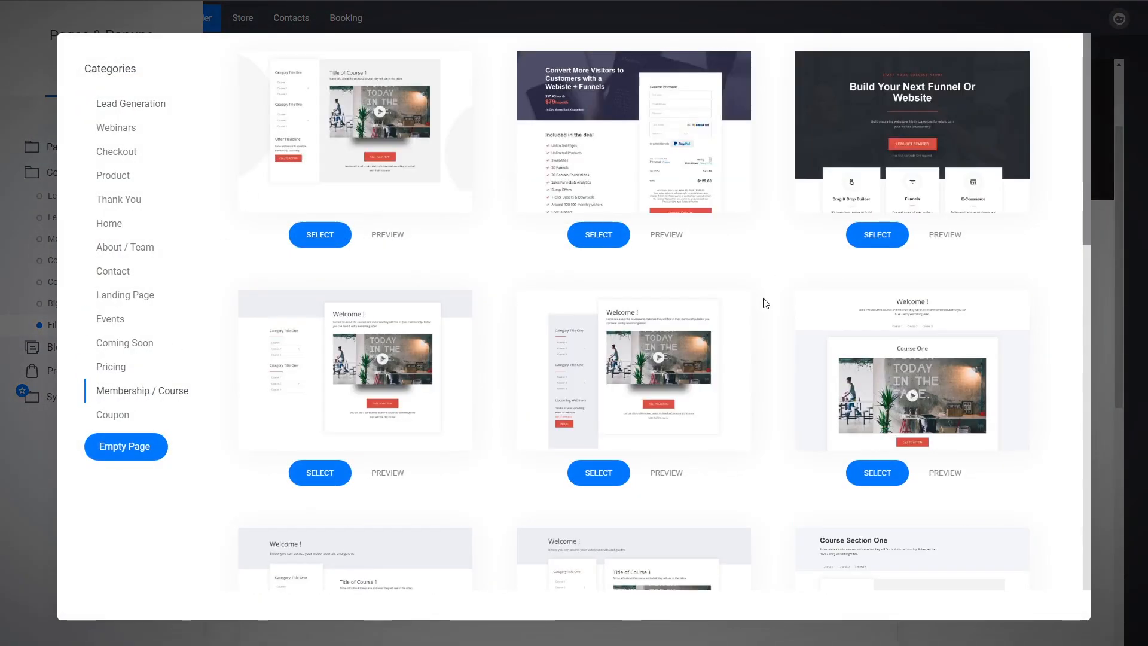
{"action": "scroll", "coordinate": [763, 301], "scroll_direction": "down", "scroll_amount": 3}
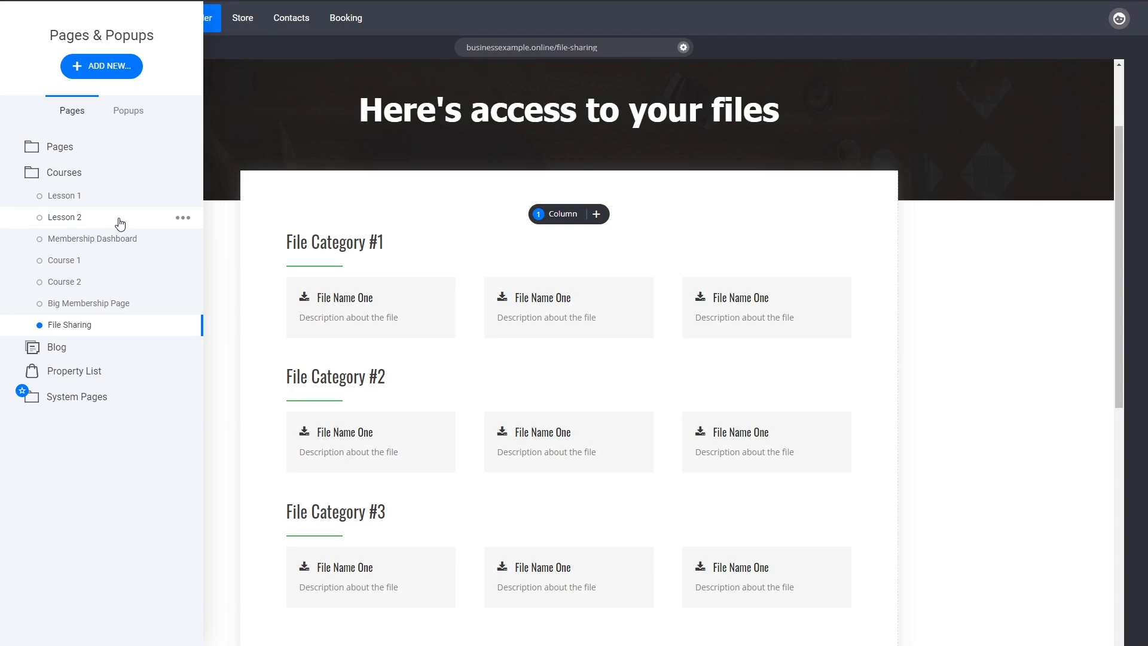
Step: Open the Lesson 2 page and review the list of pages in the Courses group
{"action": "left_click", "coordinate": [120, 224]}
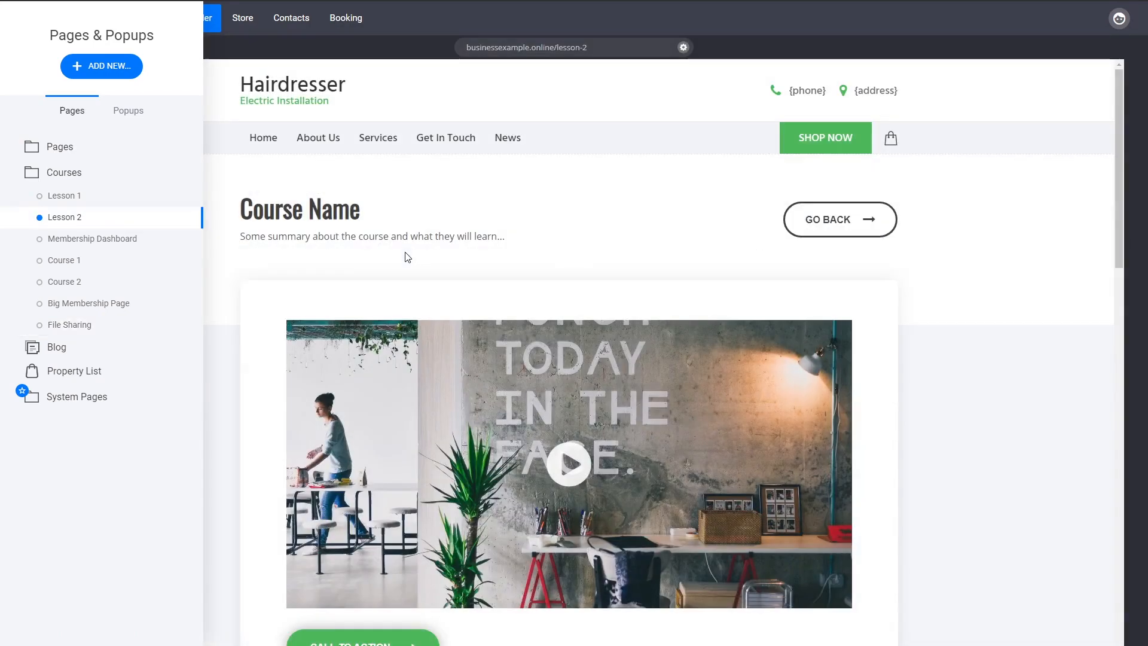
{"action": "left_click", "coordinate": [932, 412]}
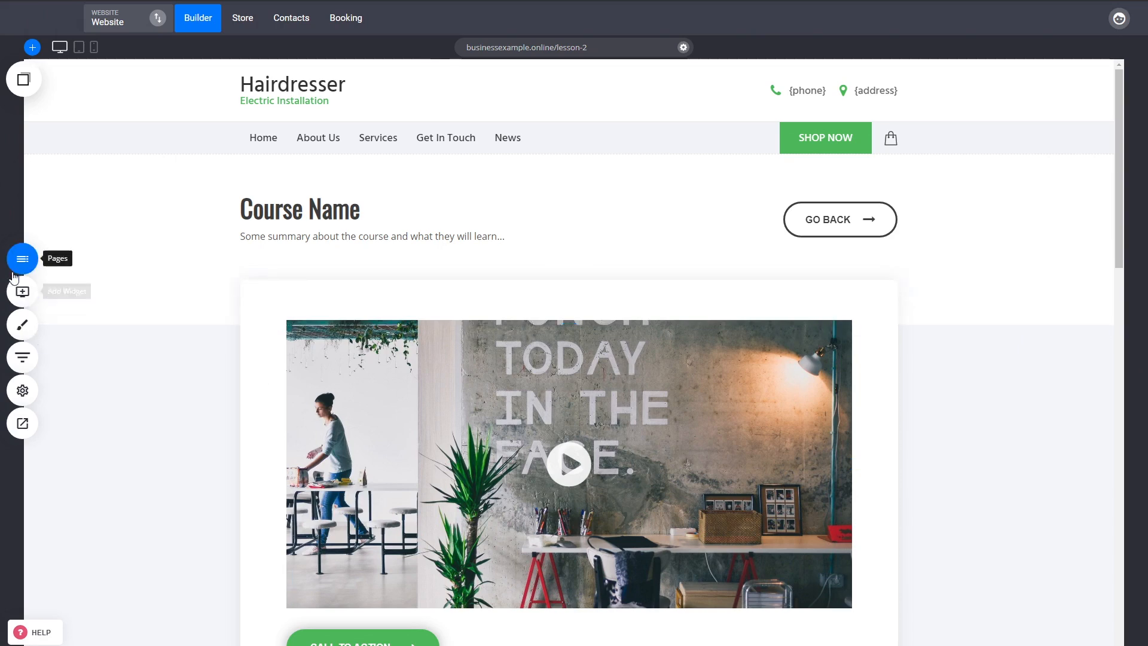
{"action": "left_click", "coordinate": [19, 266]}
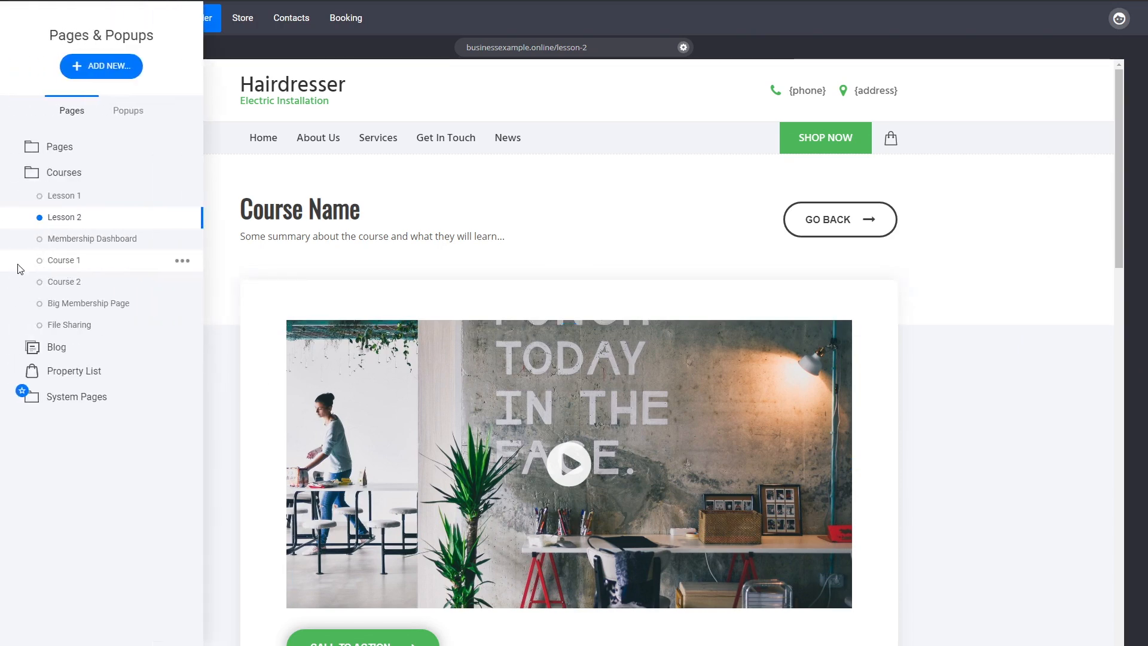
{"action": "left_click", "coordinate": [953, 420]}
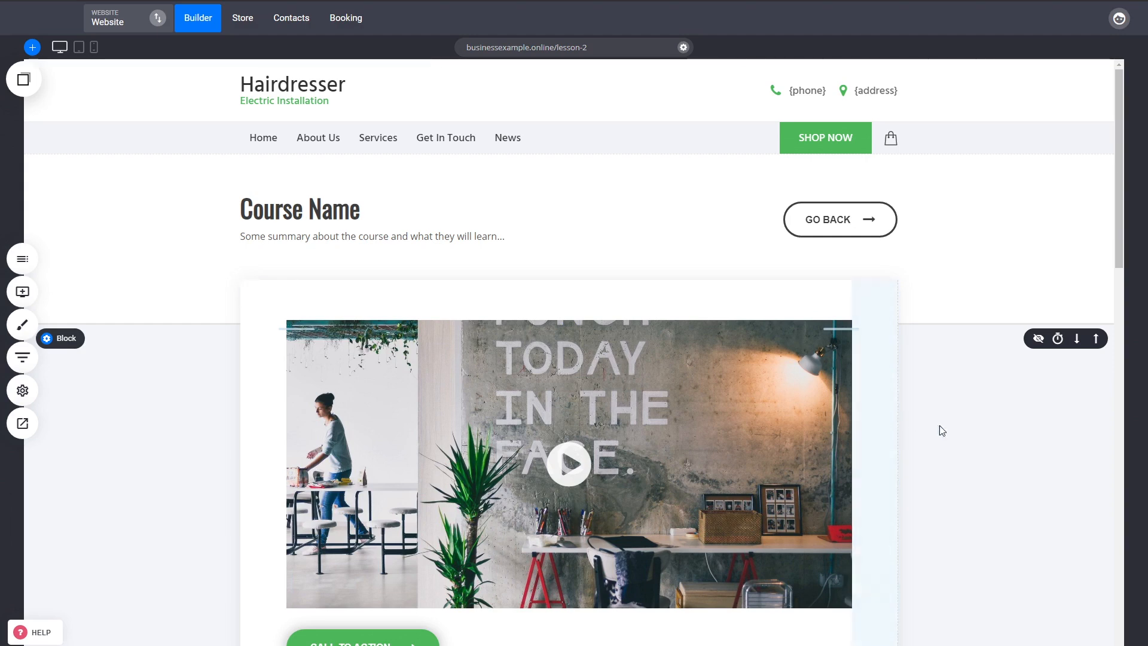
{"action": "left_click", "coordinate": [22, 258]}
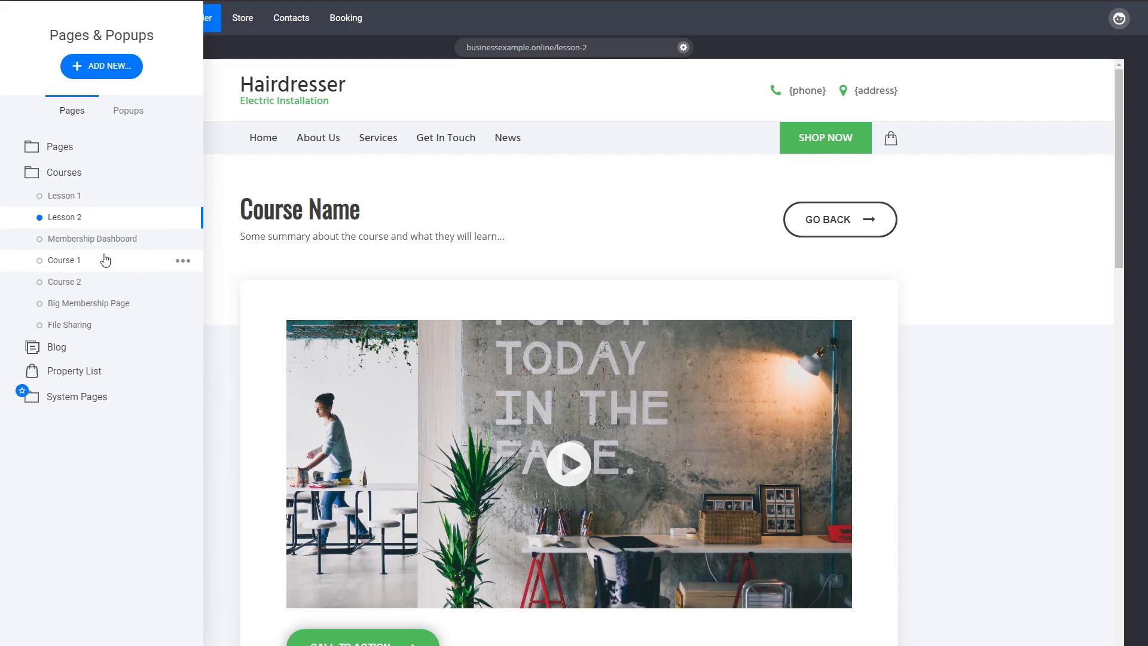